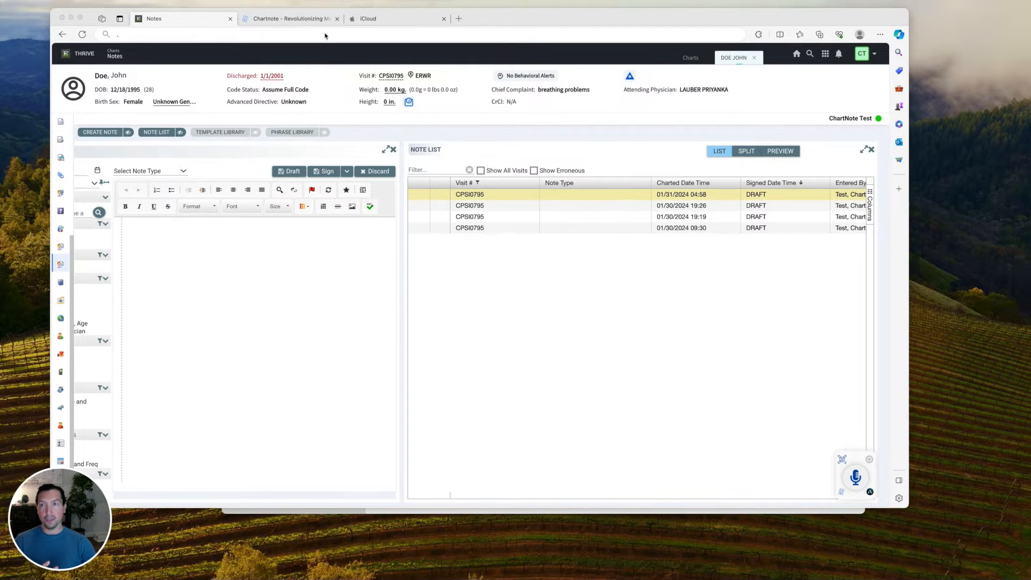
Switch from the Thrive EHR note list to the Chartnote homepage tab.
click(290, 24)
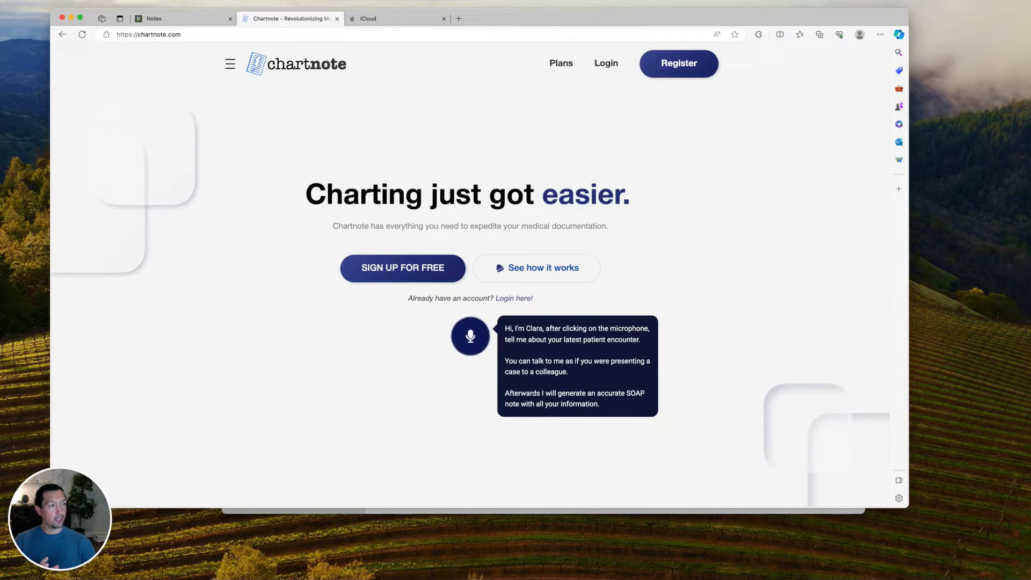
Sign up for a free Chartnote account with the user's e-mail, password and first and last name.
click(400, 269)
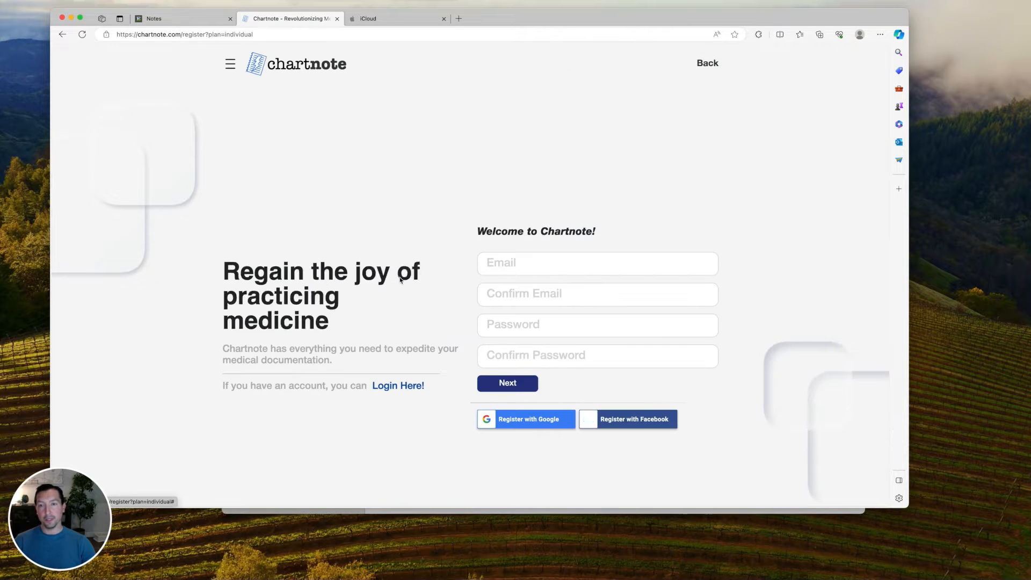
click(541, 266)
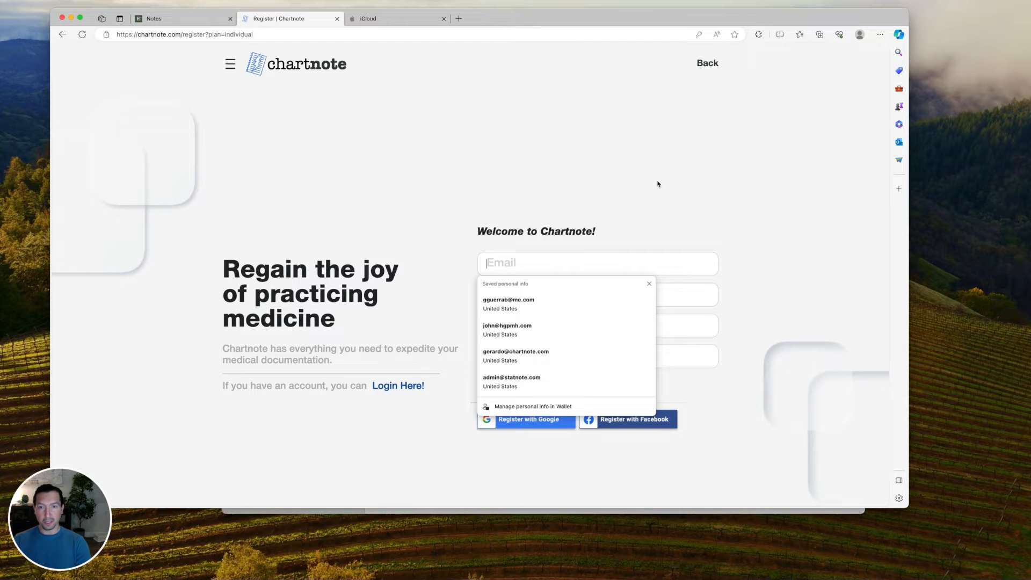
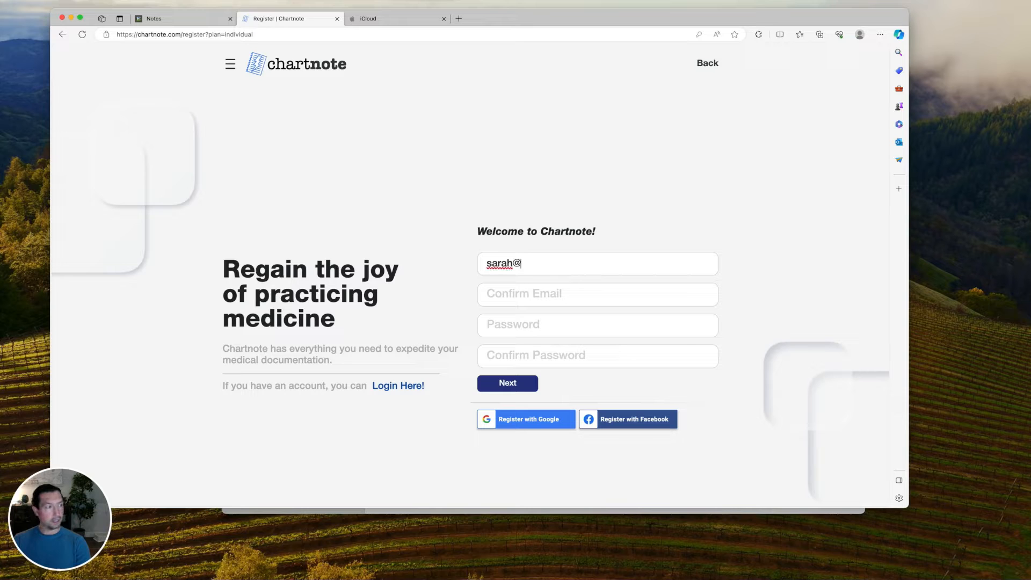
key(Tab)
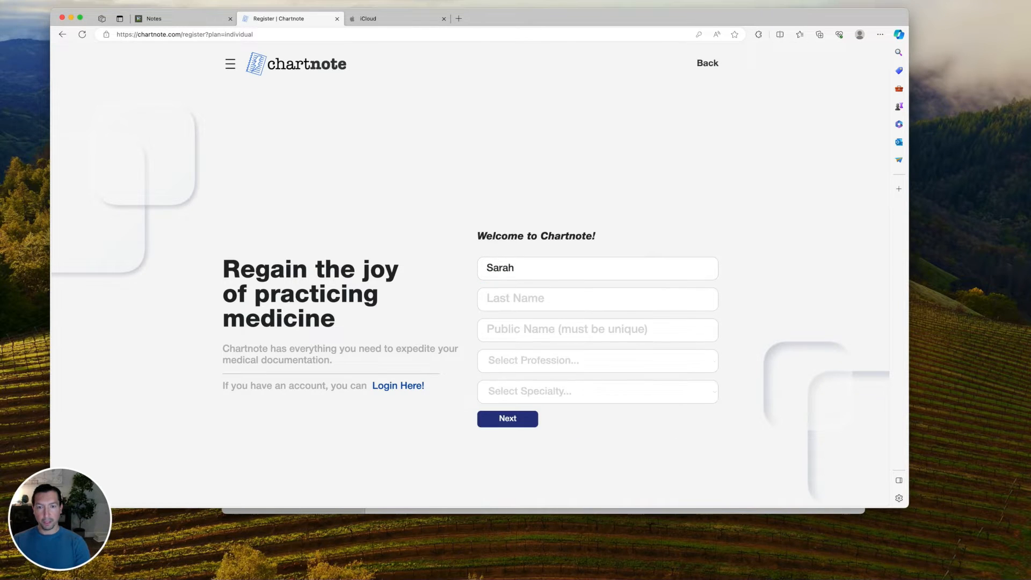
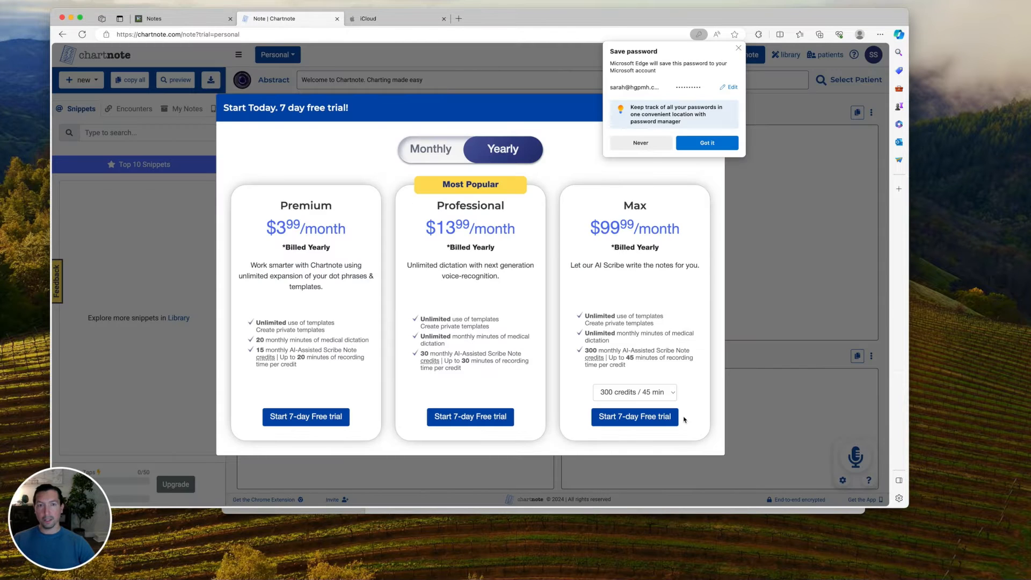
Dismiss the password-save prompt, free-trial pricing offer and welcome tour, then switch to iCloud.
click(739, 49)
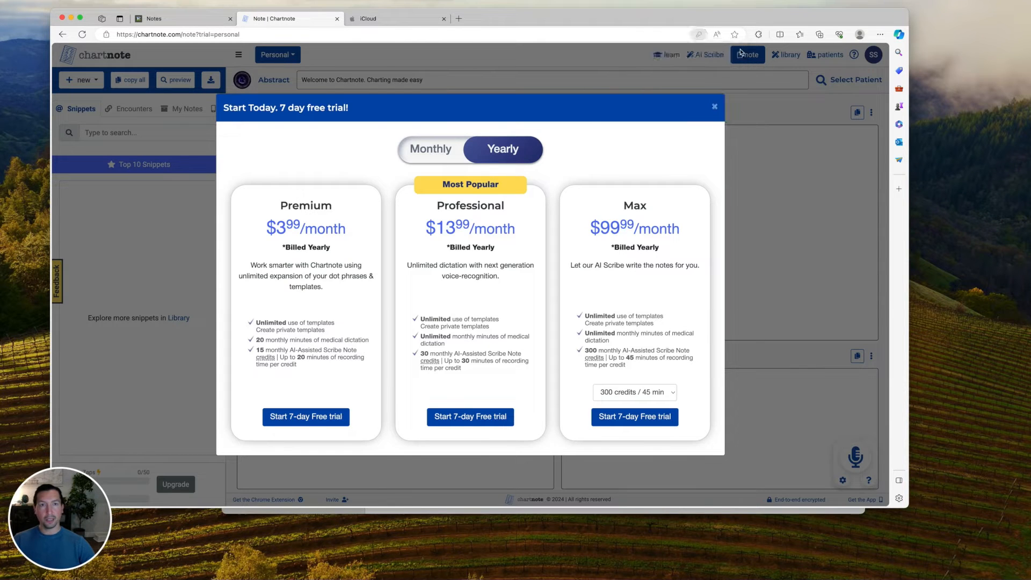
click(715, 108)
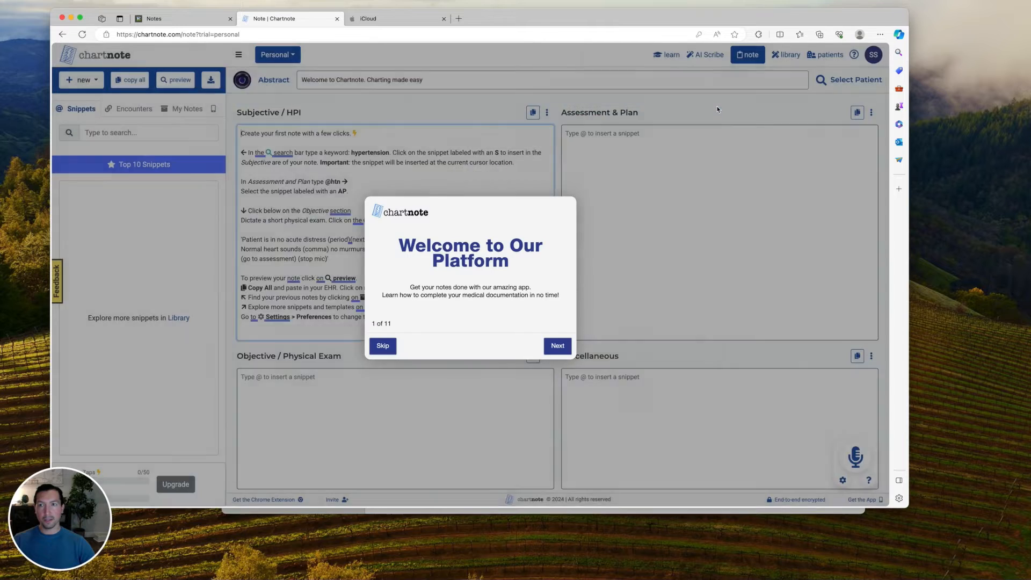
click(384, 347)
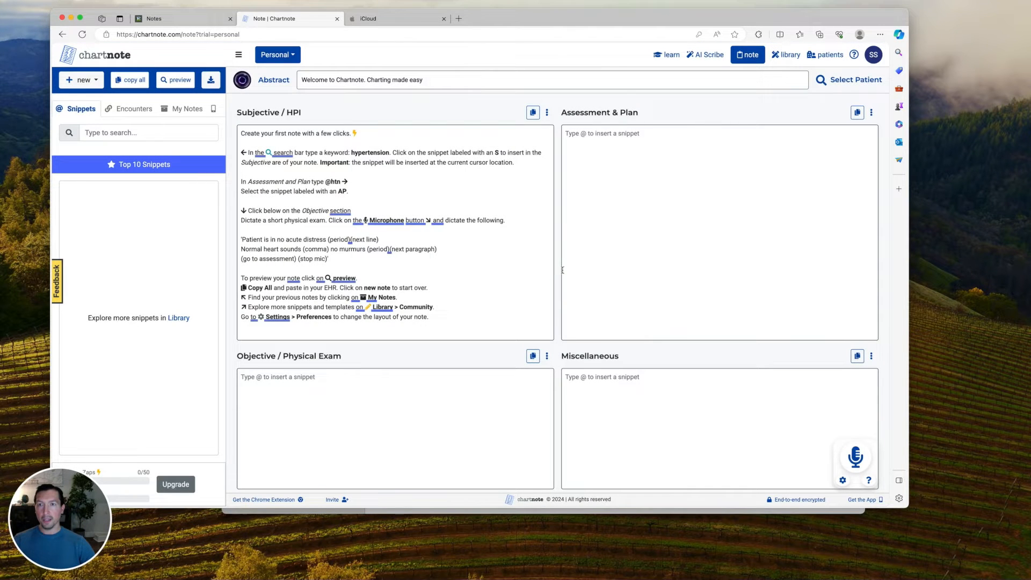
click(399, 22)
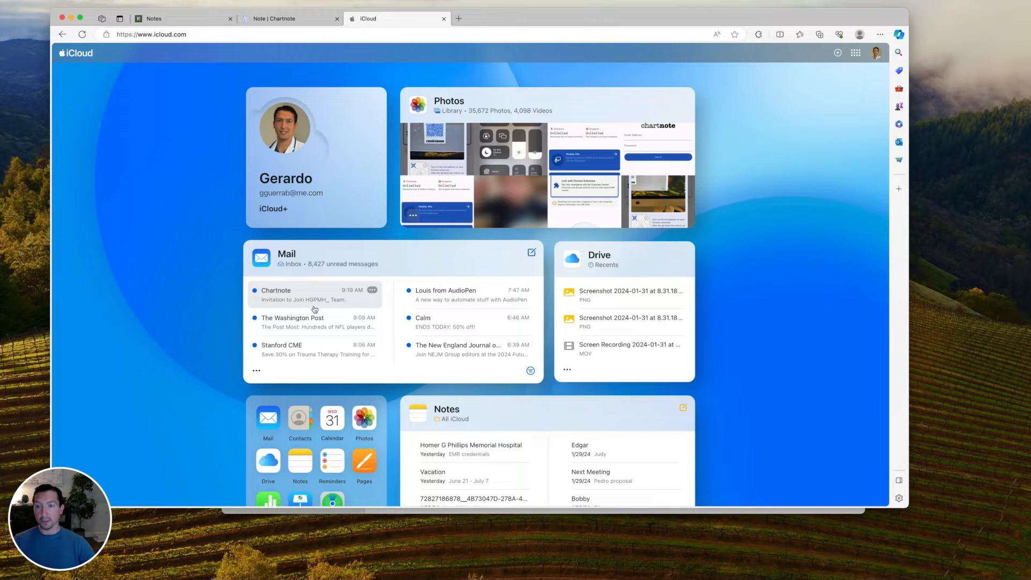
Open the Chartnote e-mail inviting the account to the HGPMH_ team and scroll to its accept button.
click(361, 301)
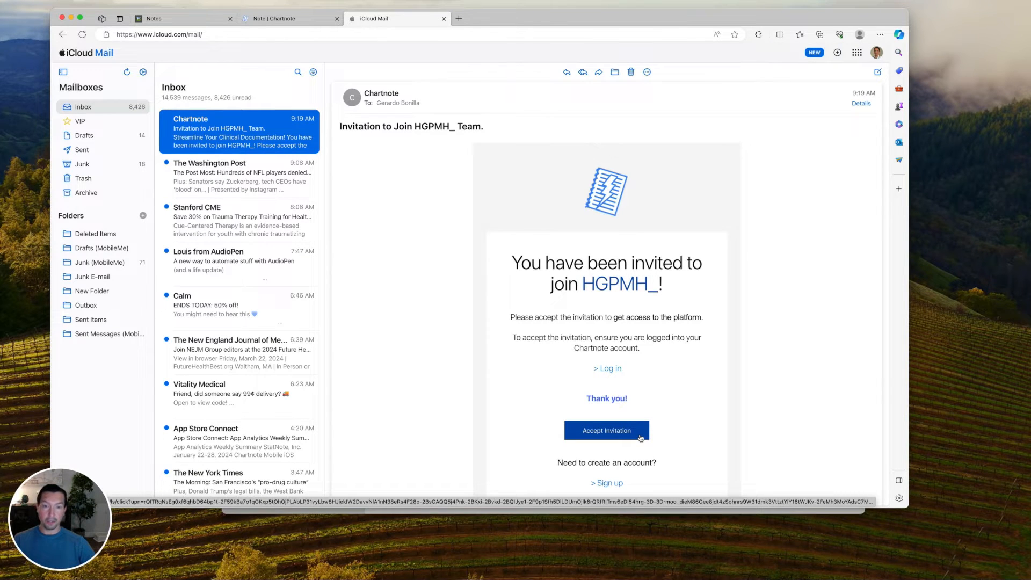
scroll(658, 444, down, 2)
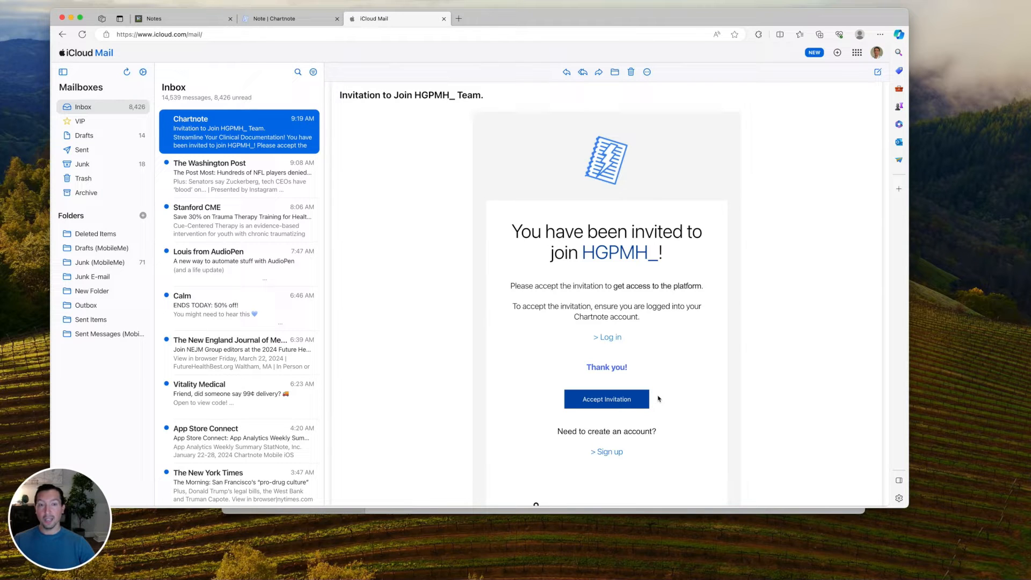
Accept the HGPMH_ team invitation and continue into the team's note editor.
click(639, 407)
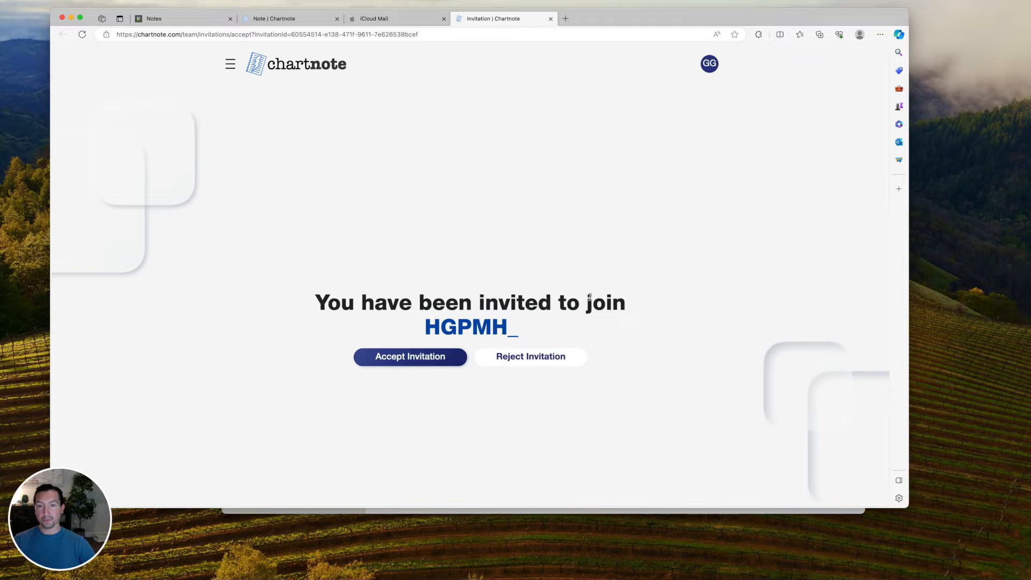
click(448, 364)
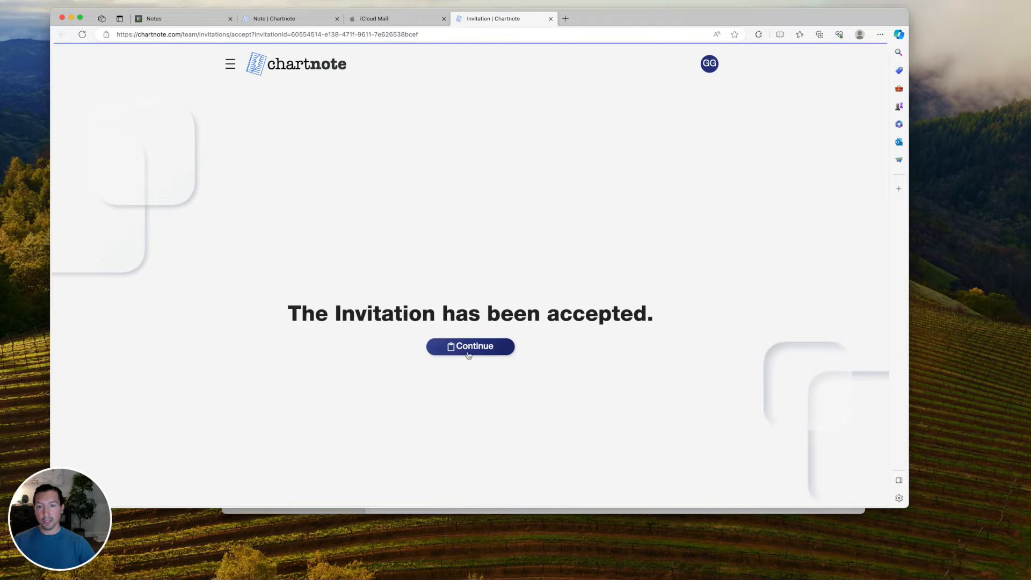
click(481, 348)
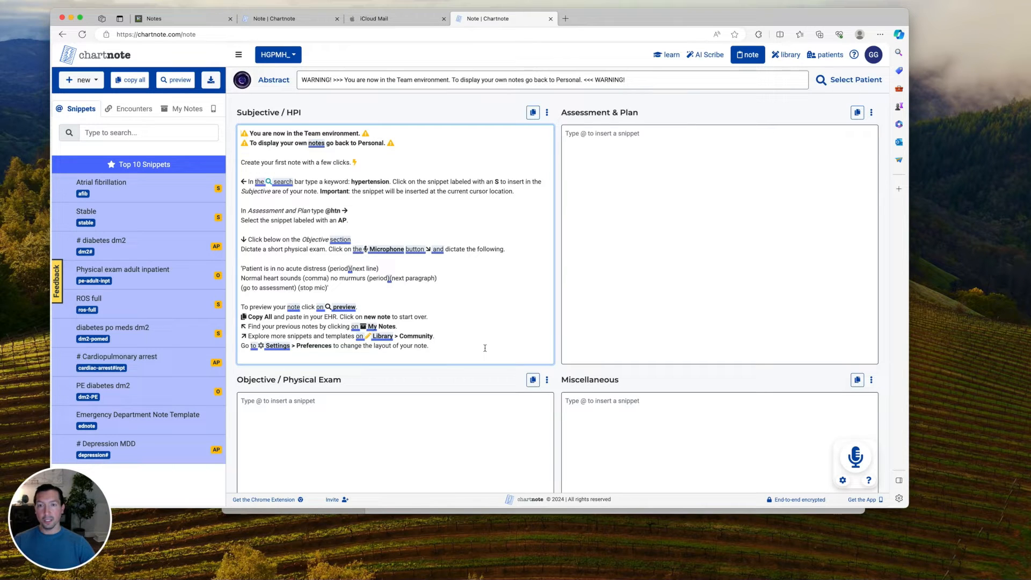
Switch the workspace to Personal and back to HGPMH_, then return to the Thrive EHR notes.
click(279, 52)
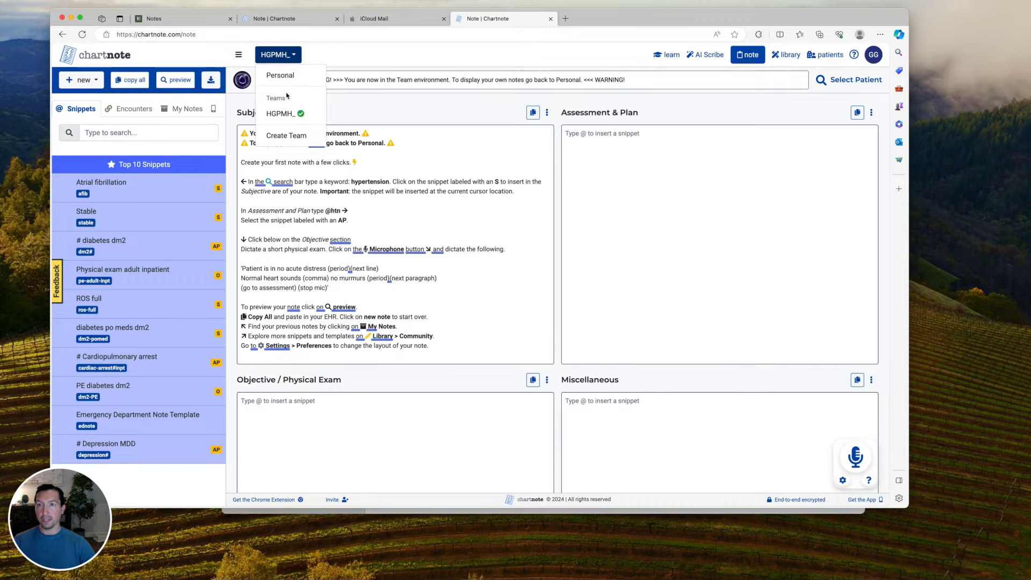
click(290, 77)
click(519, 322)
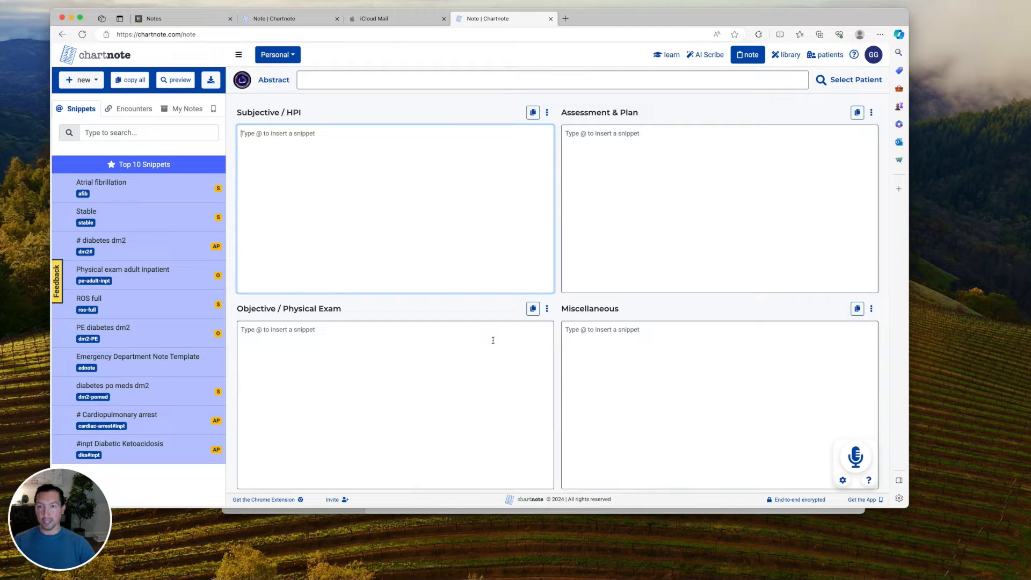
click(293, 56)
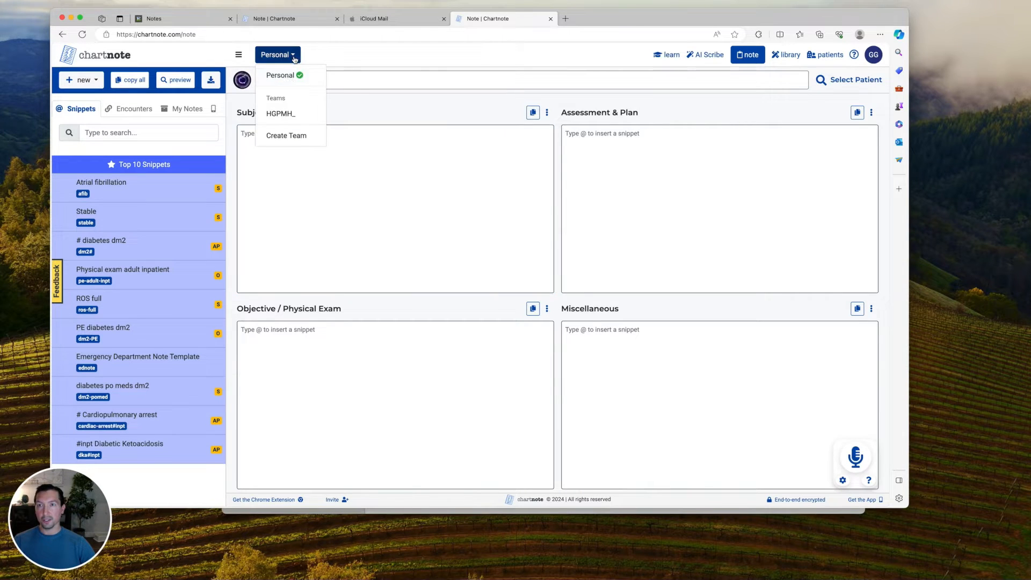
click(305, 115)
click(521, 321)
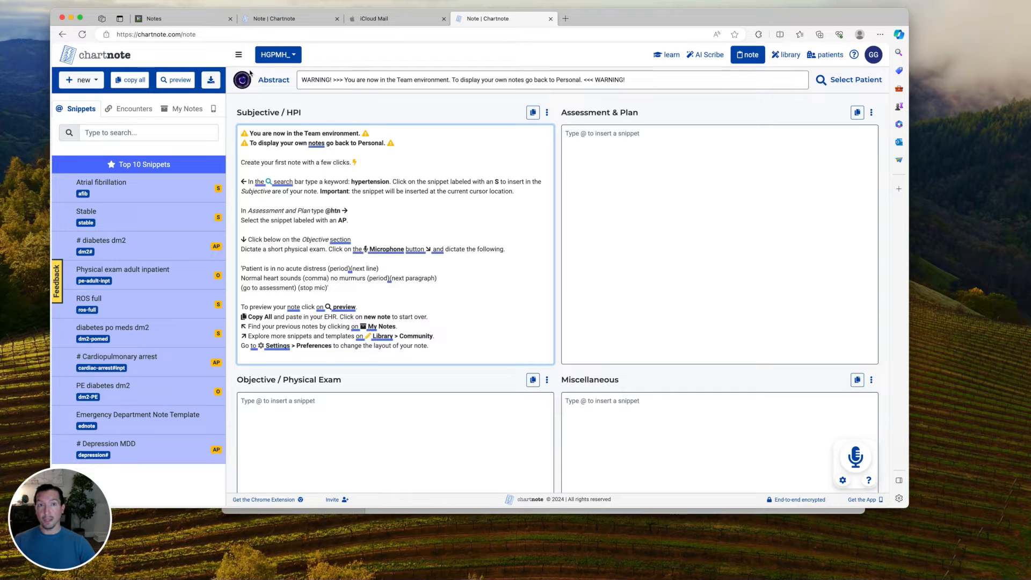
click(188, 23)
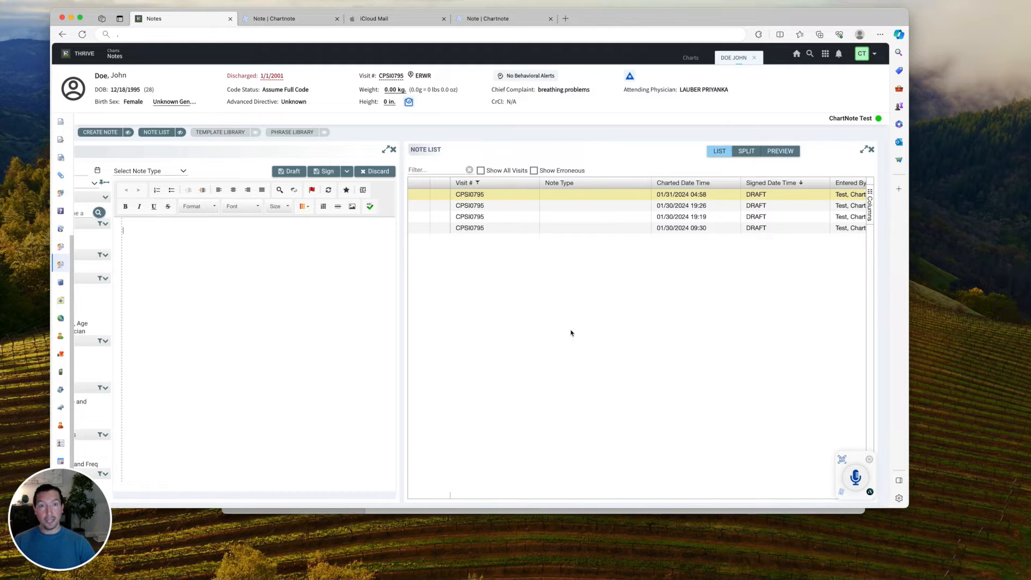
Pin the Chartnote extension to the Edge toolbar and open its Top 10 Snippets panel.
click(759, 34)
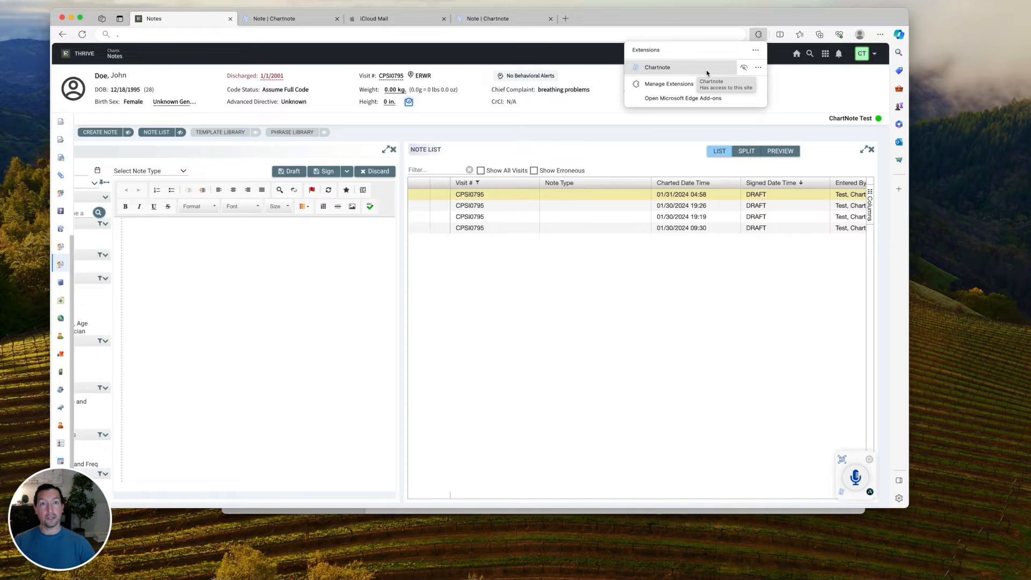
click(759, 68)
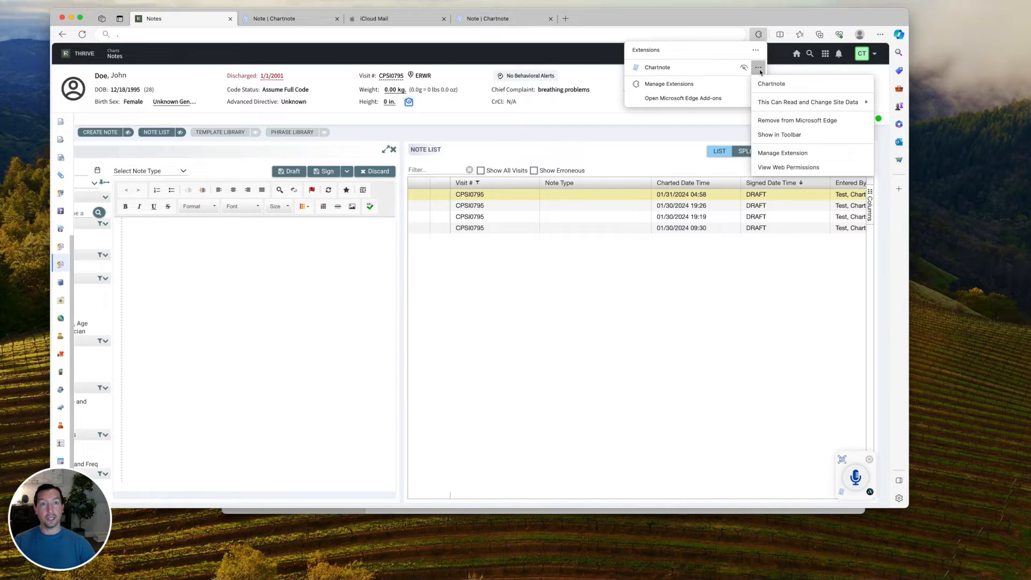
click(825, 141)
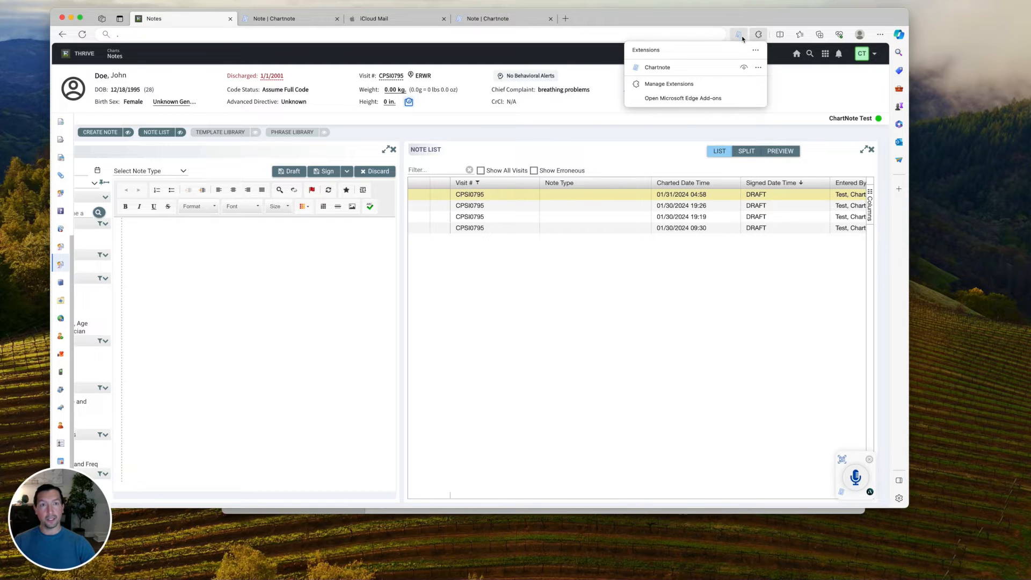
click(738, 35)
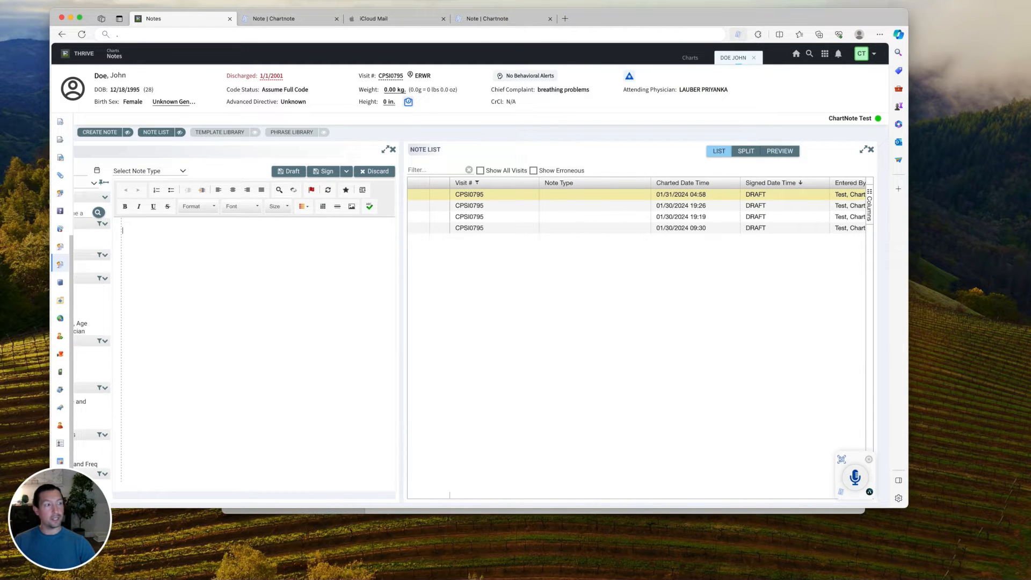
click(740, 35)
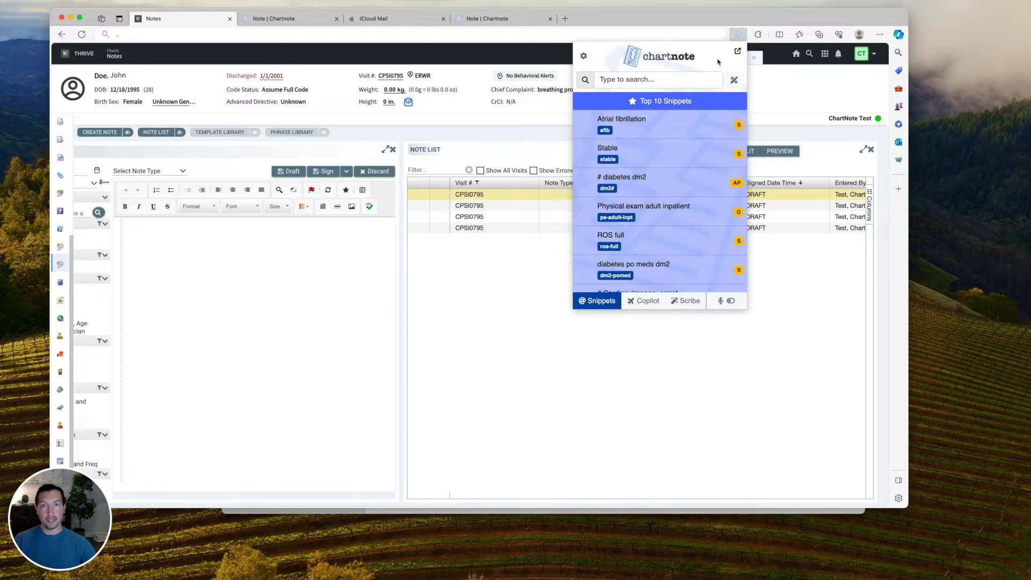
Enable the Chartnote dictation bar and close the snippets panel.
click(732, 302)
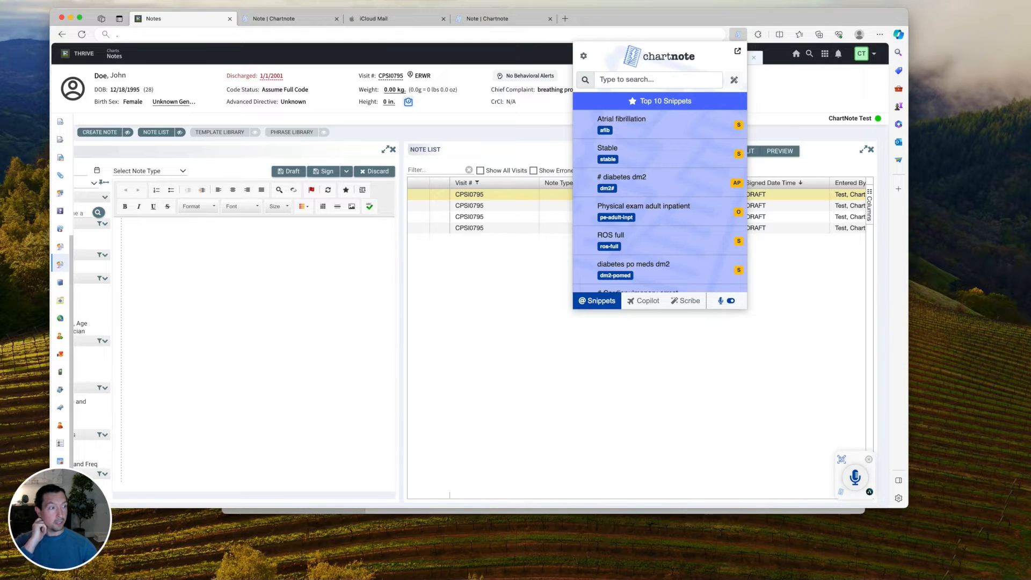
click(779, 278)
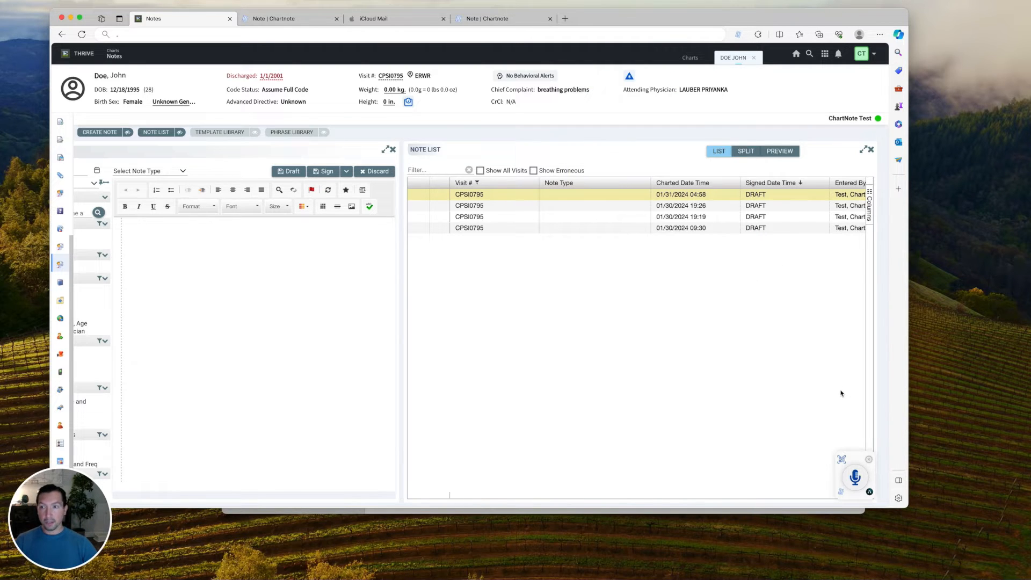
Allow the site microphone access and dictate a test line into the empty note.
click(858, 479)
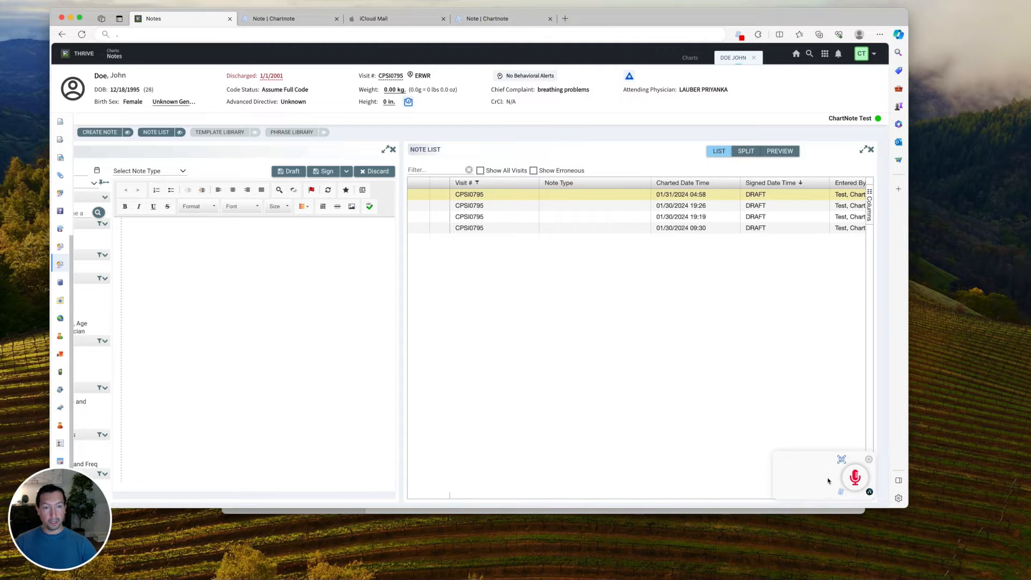
click(172, 248)
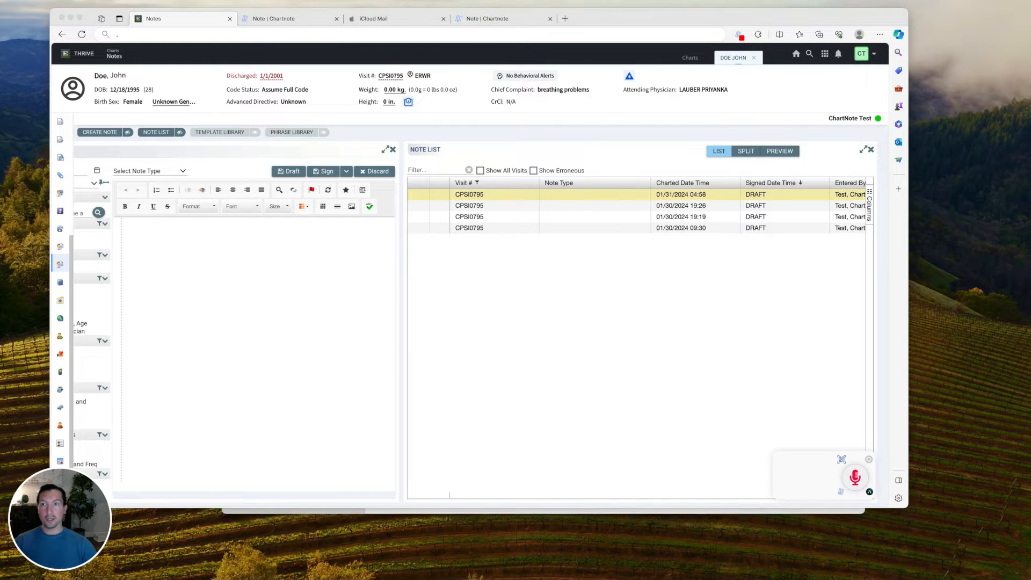
click(521, 218)
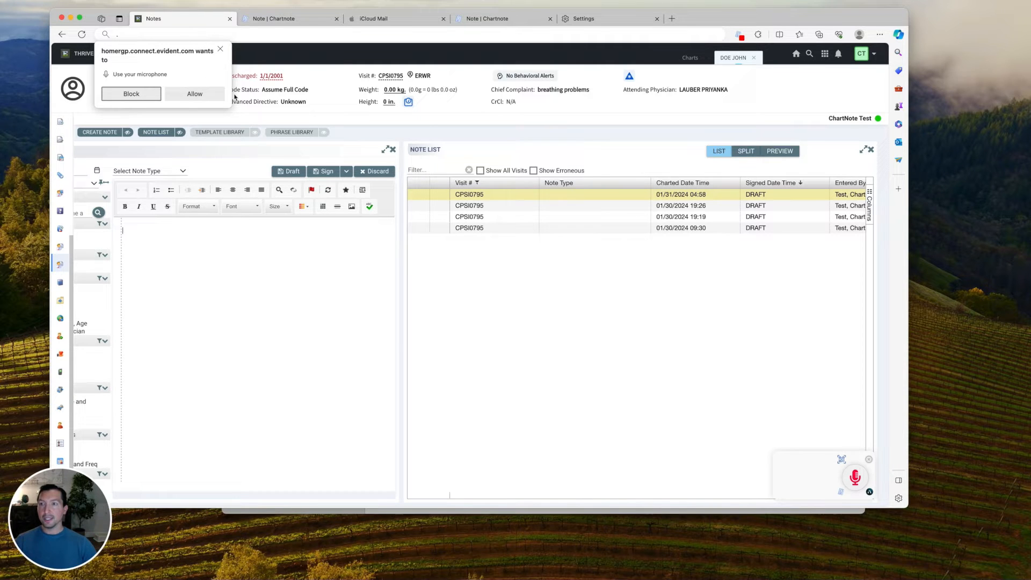
click(205, 97)
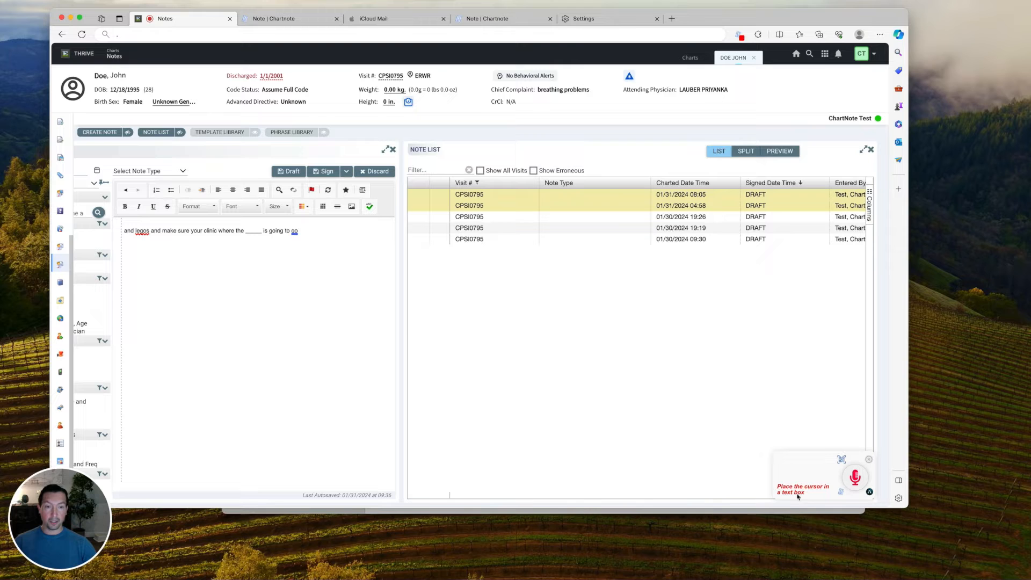
Delete the test line and dictate the 55-year-old female chest-pain summary ending 'She was given Aspirin.'.
click(308, 231)
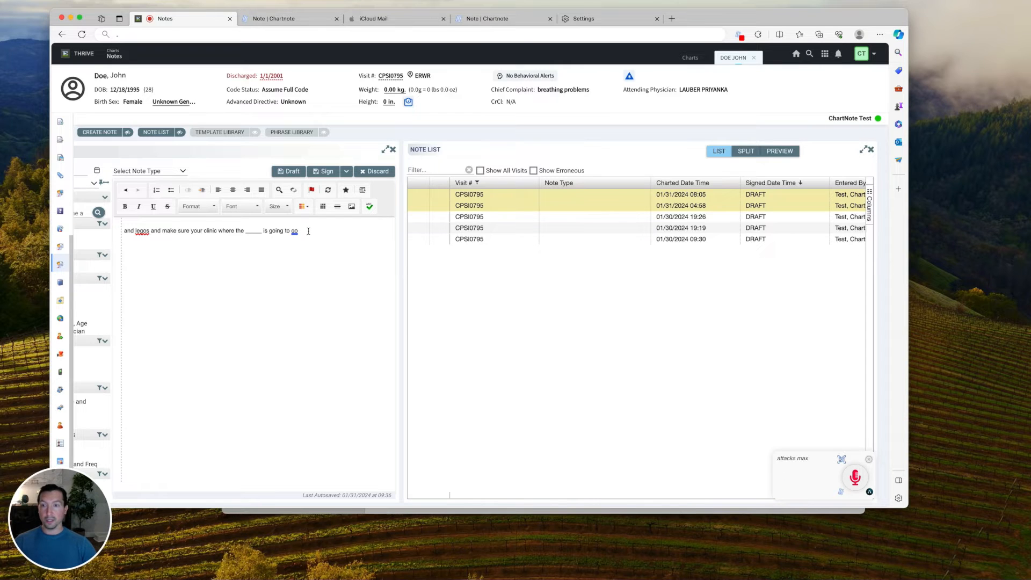
drag(310, 231, 124, 231)
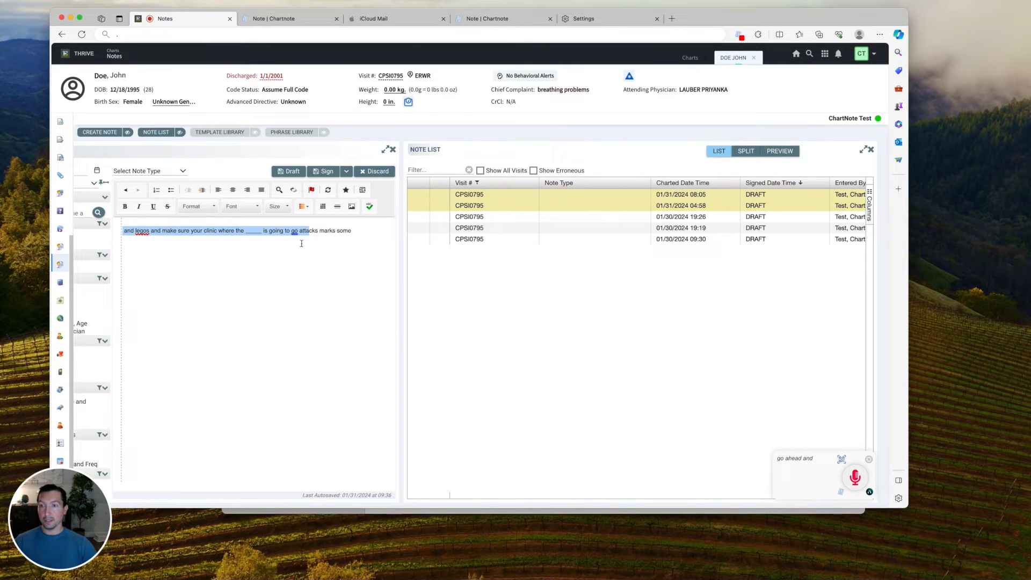
key(BackSpace)
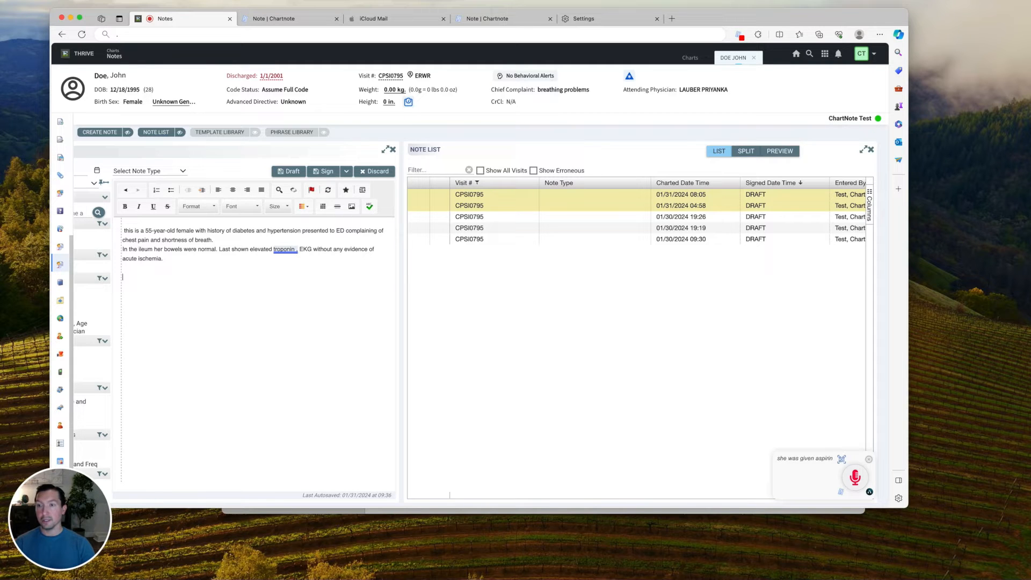
click(856, 478)
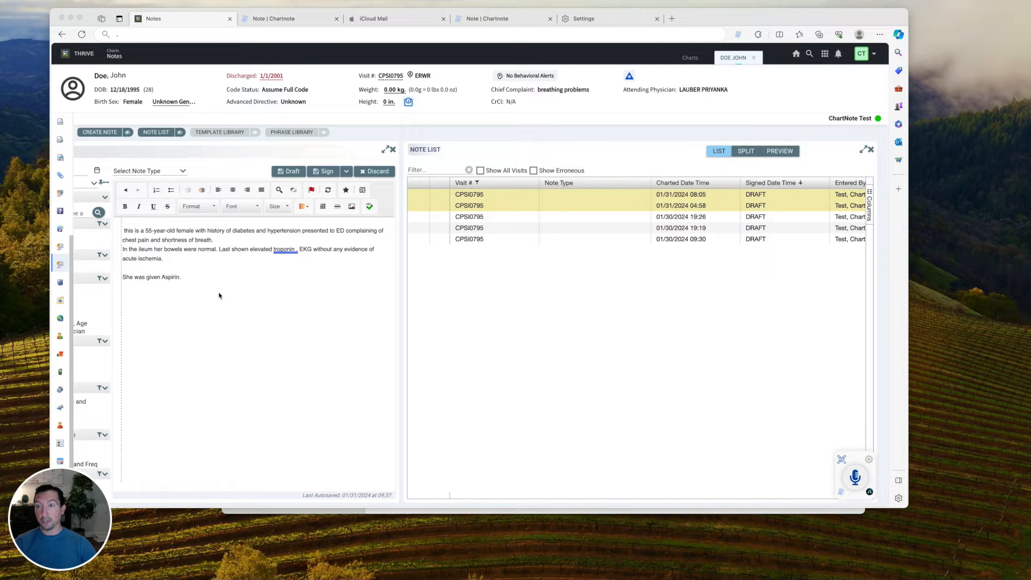
click(171, 292)
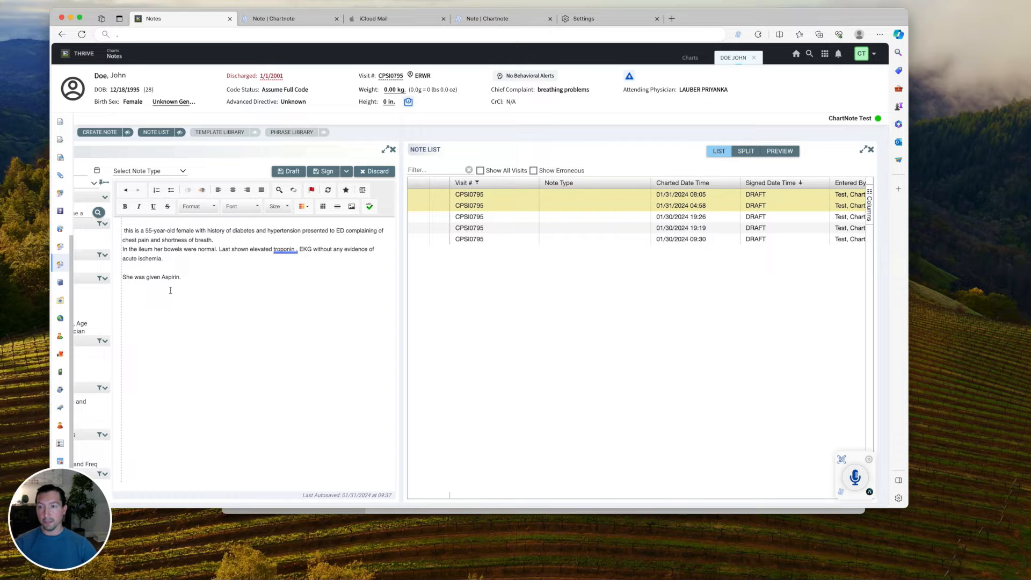
Dictate a new line about a microphone mistake below the aspirin sentence using Ctrl+Shift+Down.
key(Return)
key(ctrl+shift+Down)
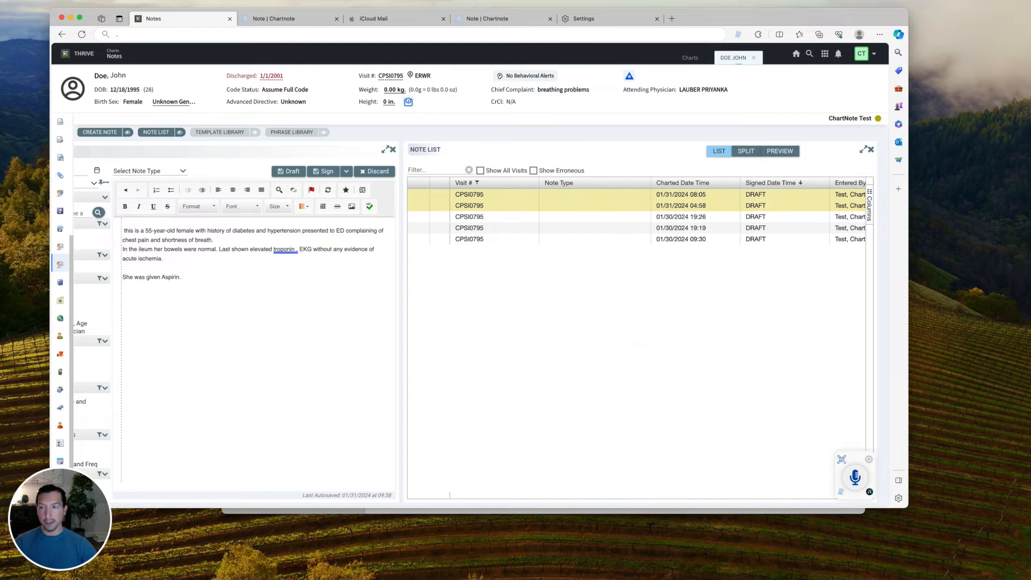
key(ctrl+shift+Down)
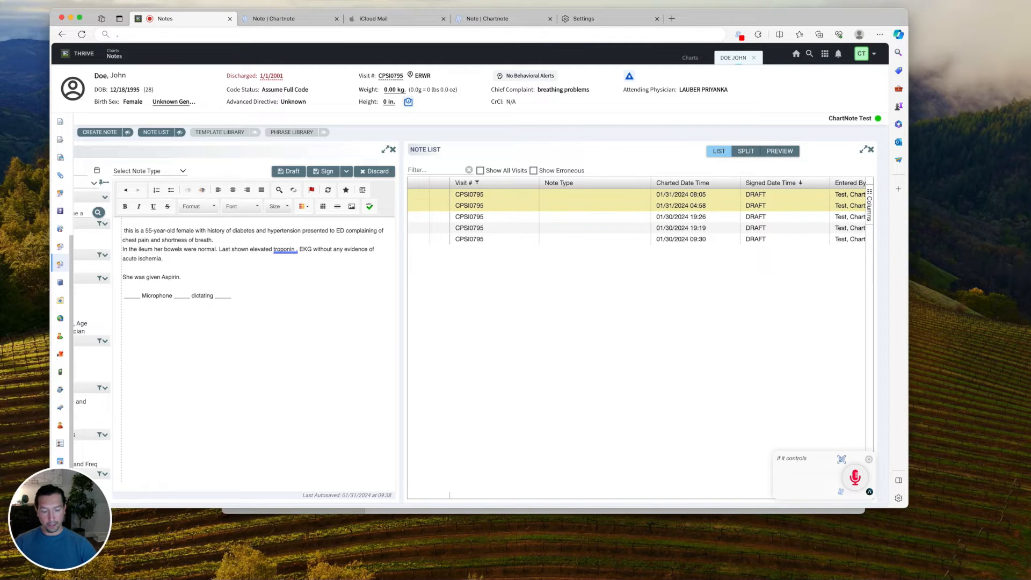
key(alt+r)
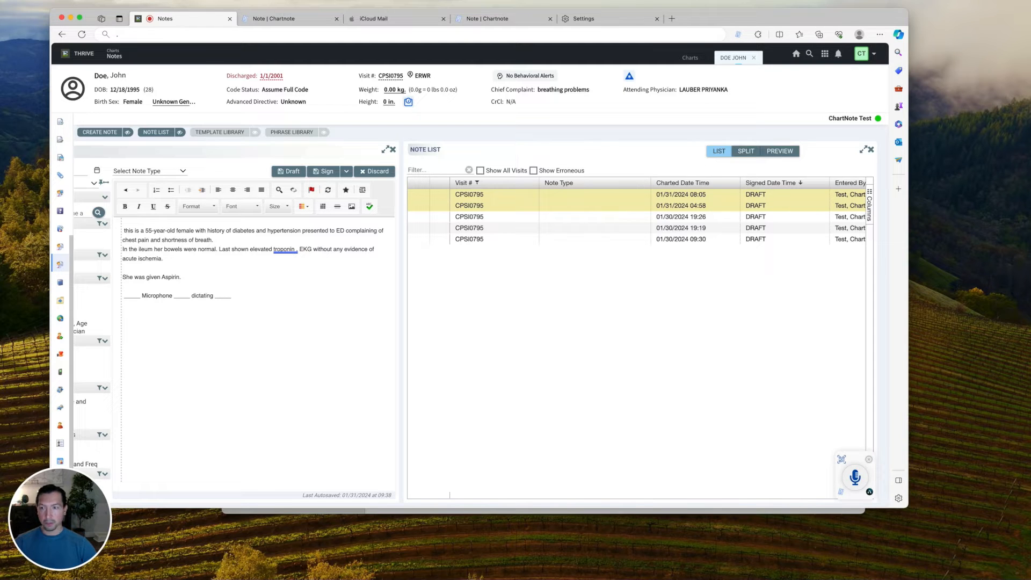
click(124, 297)
double_click(124, 297)
double_click(183, 296)
double_click(224, 297)
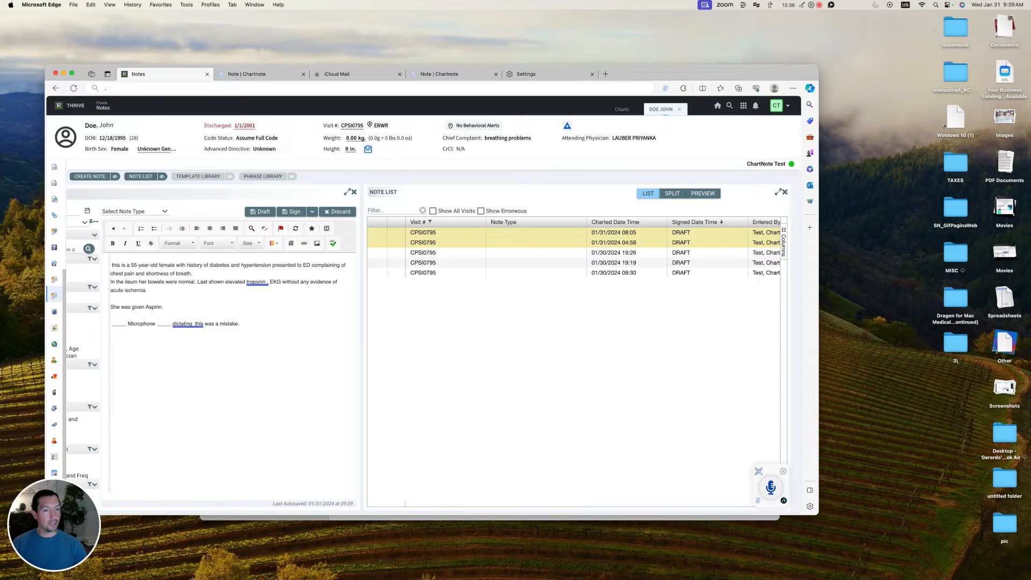
click(759, 472)
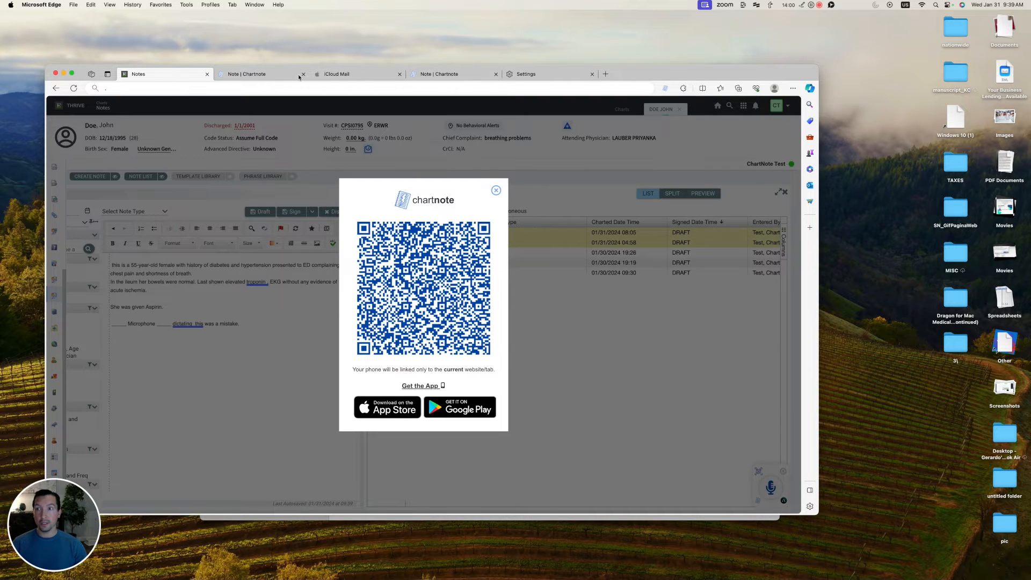
Move the browser aside and open Mobile Mic in the mirrored phone's Chartnote app.
drag(685, 76, 867, 77)
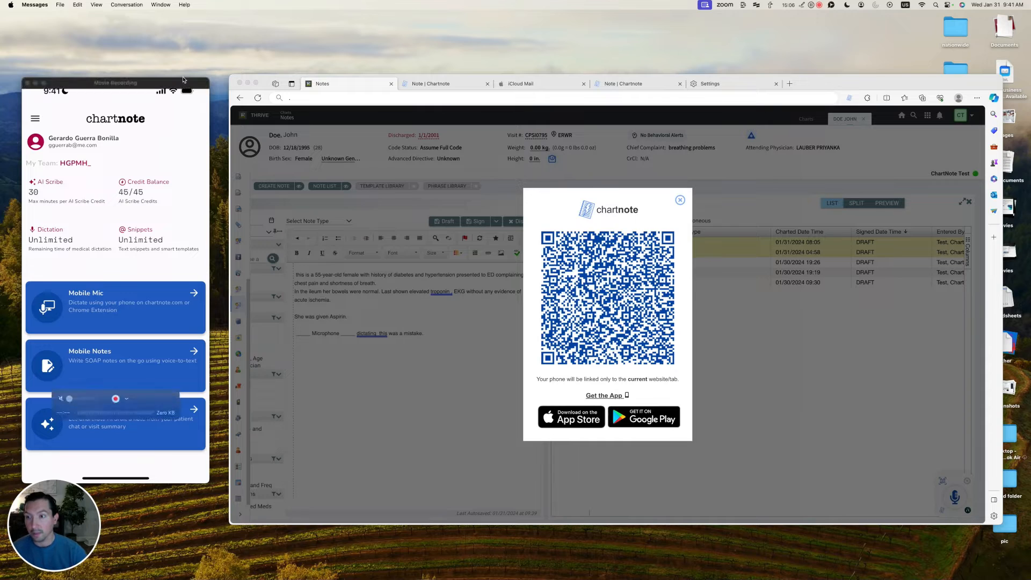
click(164, 304)
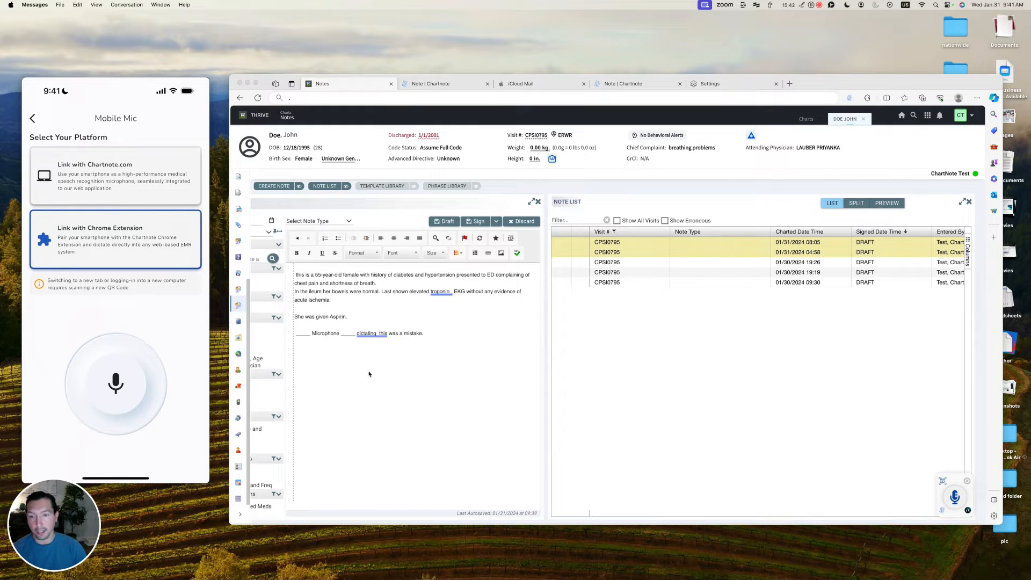
Dictate from the phone a note line on keeping the microphone about 6 inches from the mouth.
click(385, 368)
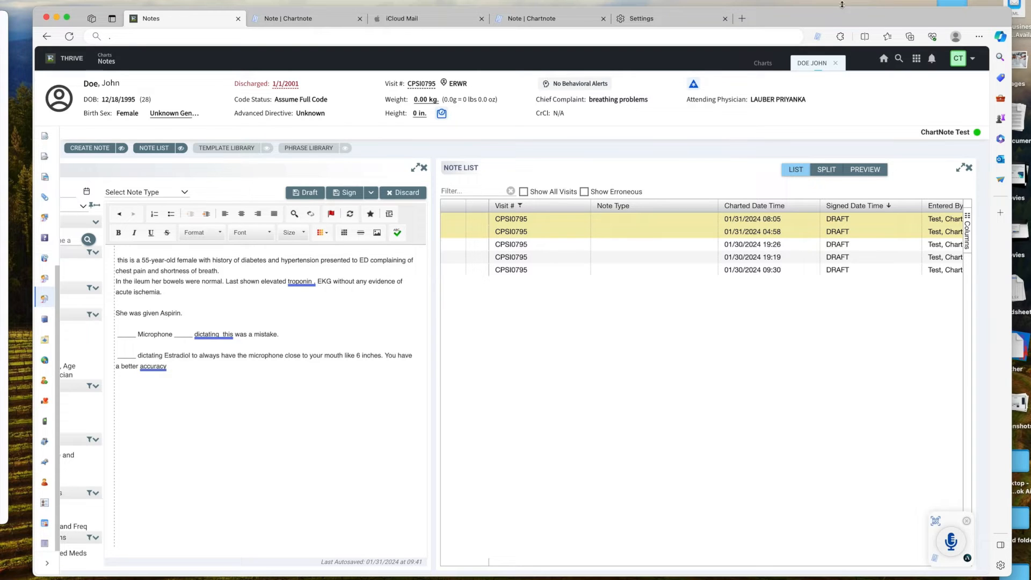
Search Chartnote snippets for 'ed template' to list the two ED note templates.
click(819, 39)
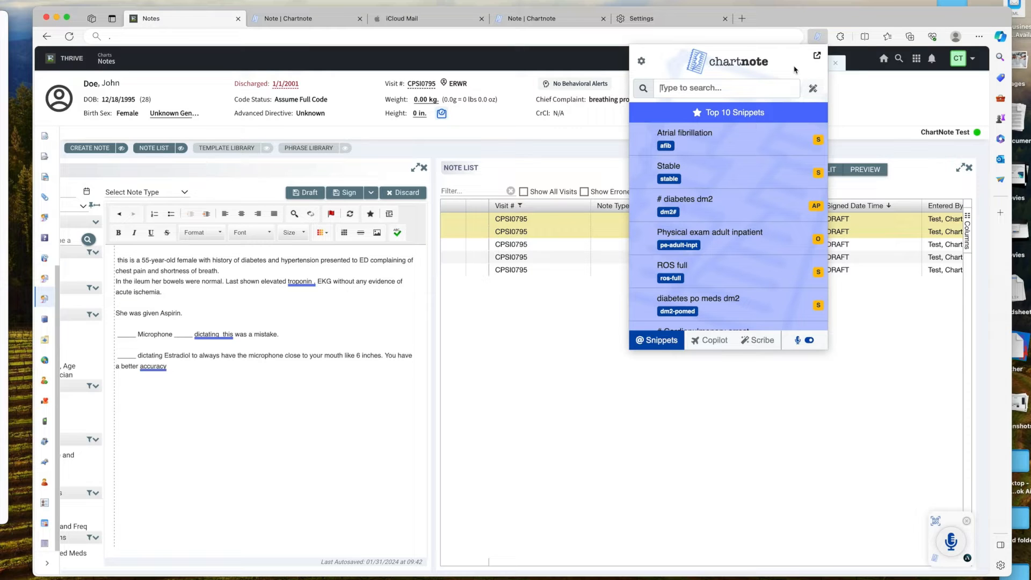
text(ed template)
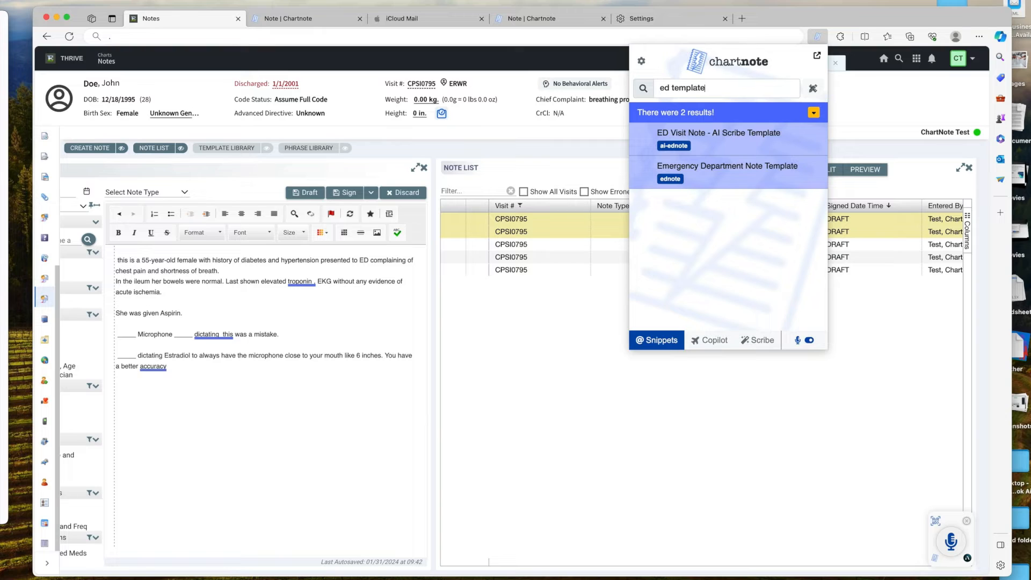
Insert the Emergency Department Note Template into the note.
click(741, 179)
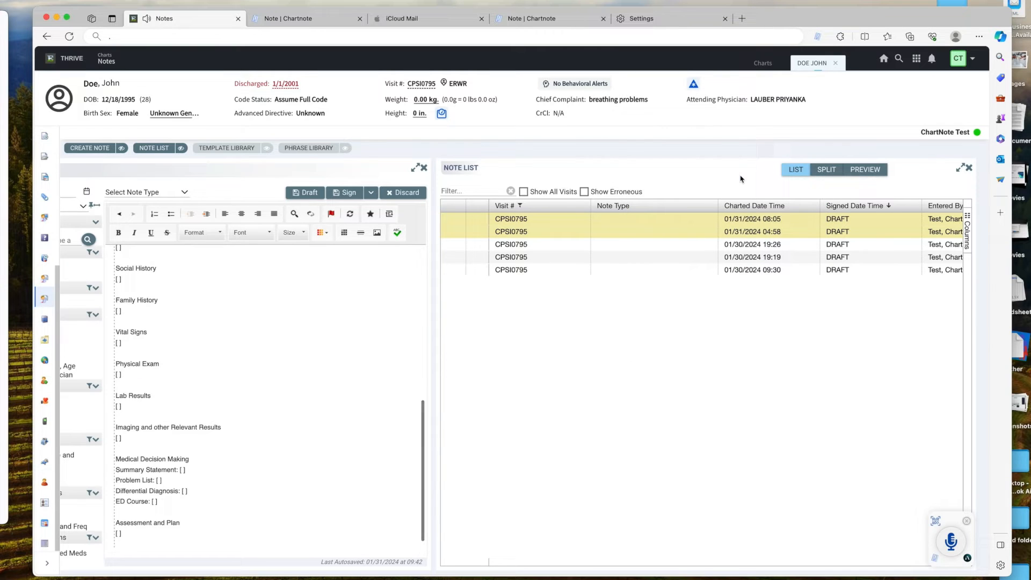
scroll(255, 384, up, 5)
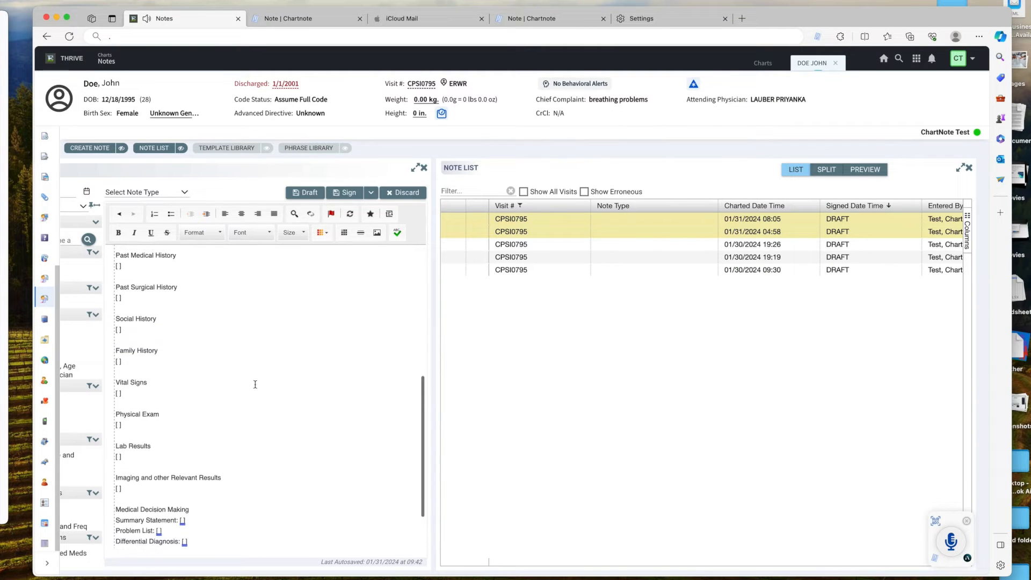
scroll(255, 384, up, 3)
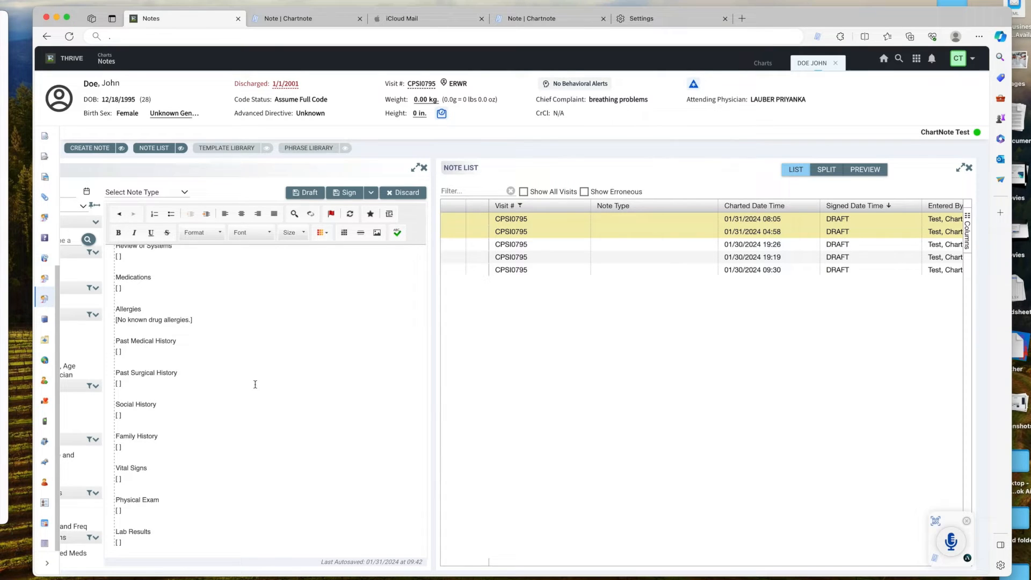
scroll(255, 384, up, 4)
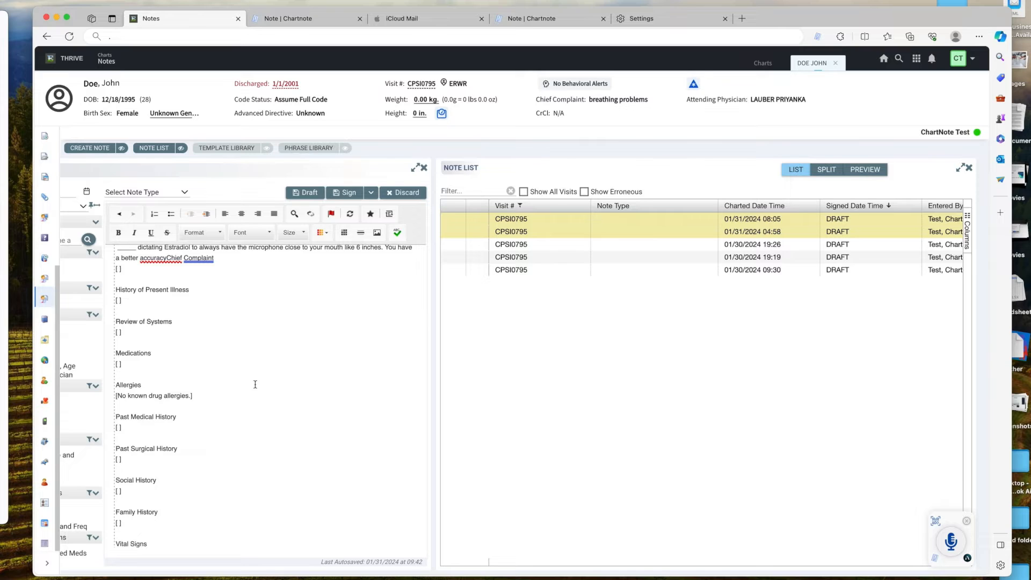
scroll(255, 384, up, 2)
Delete the old dictated text above Chief Complaint and select its placeholder.
click(168, 320)
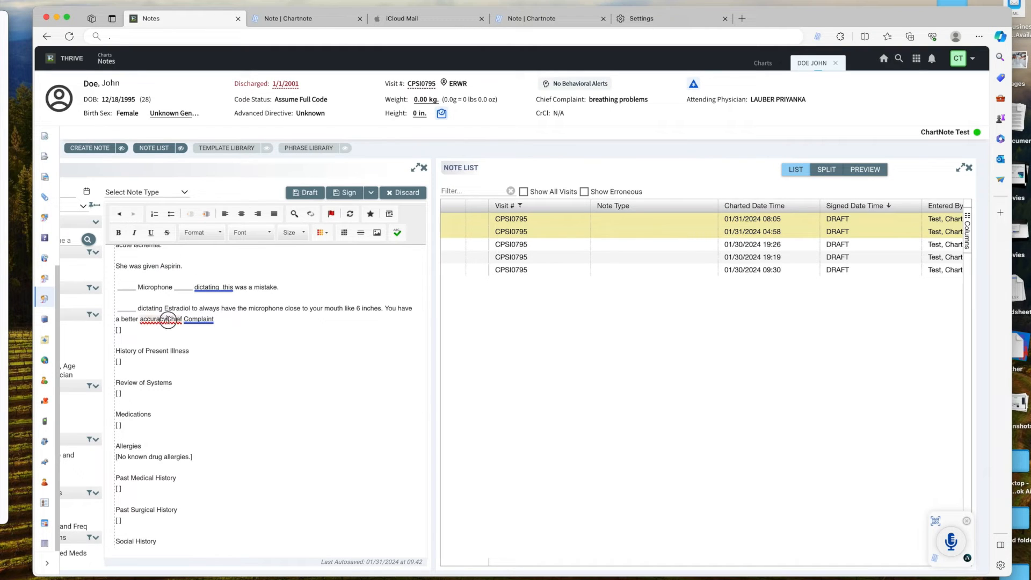
drag(168, 320, 93, 160)
key(BackSpace)
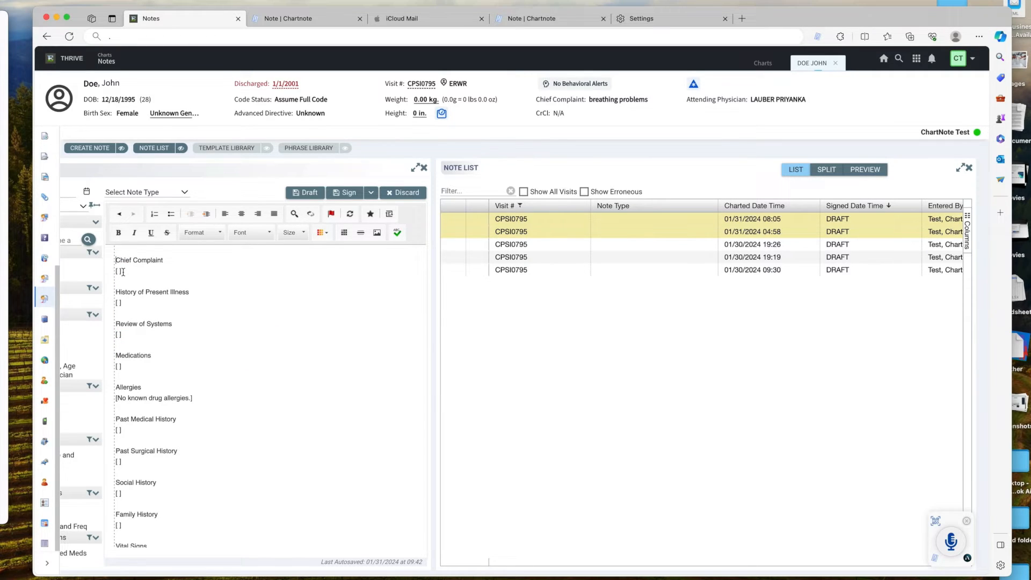
drag(123, 271, 115, 272)
text(Chest pain.)
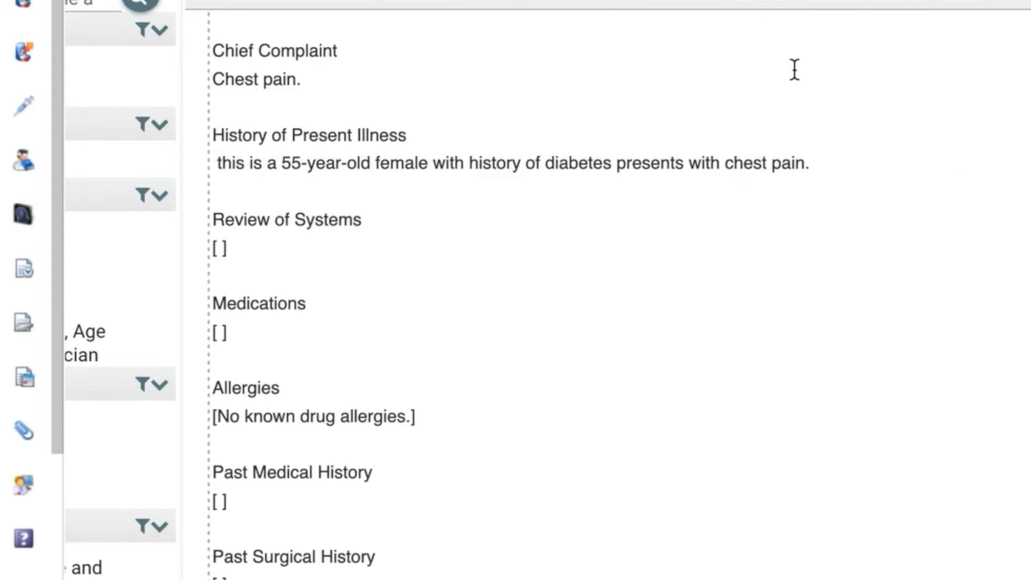
key(Tab)
click(392, 241)
text(@)
text(ros-full)
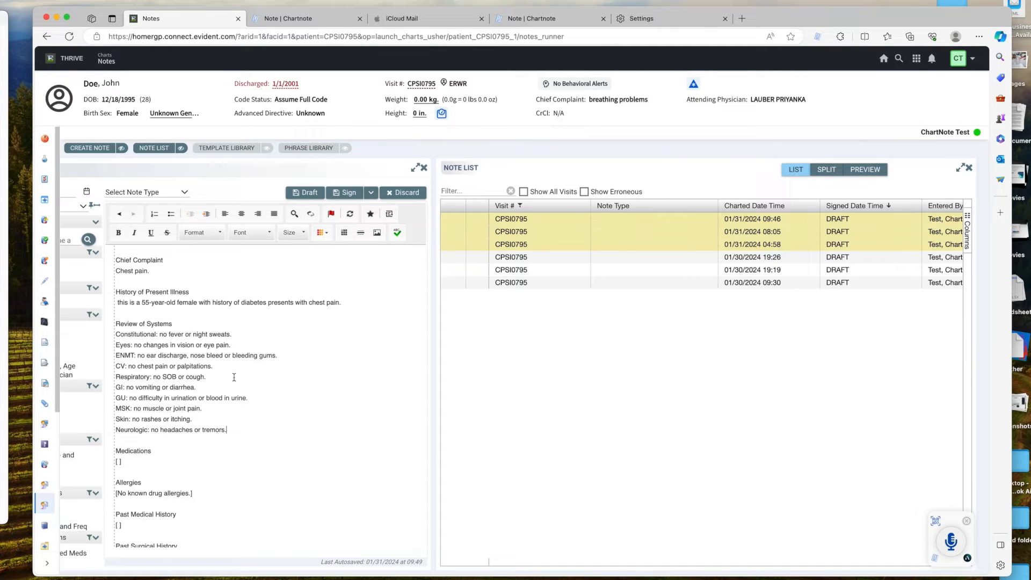
click(230, 431)
drag(230, 431, 115, 334)
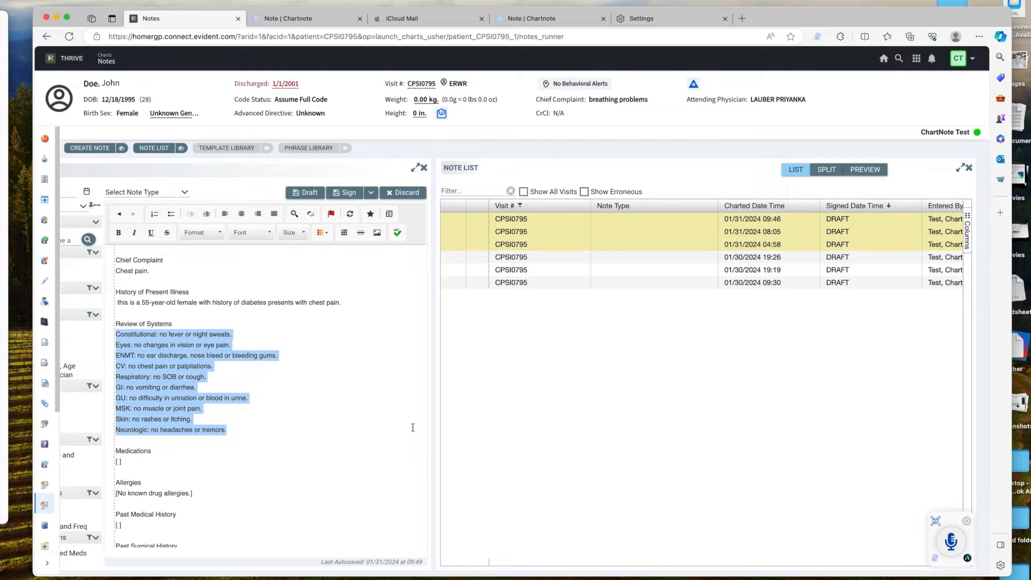
text(@)
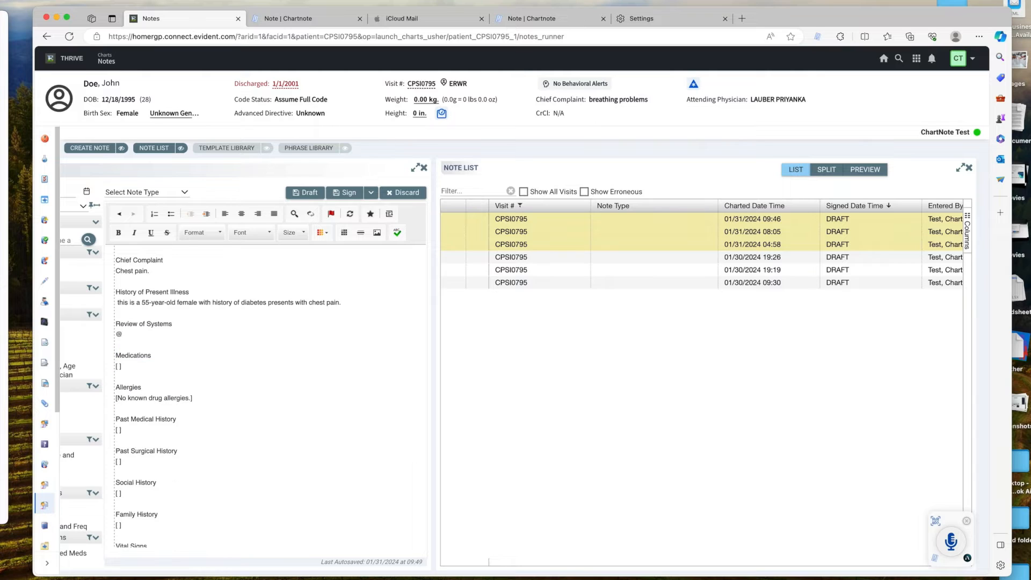
text(ros-)
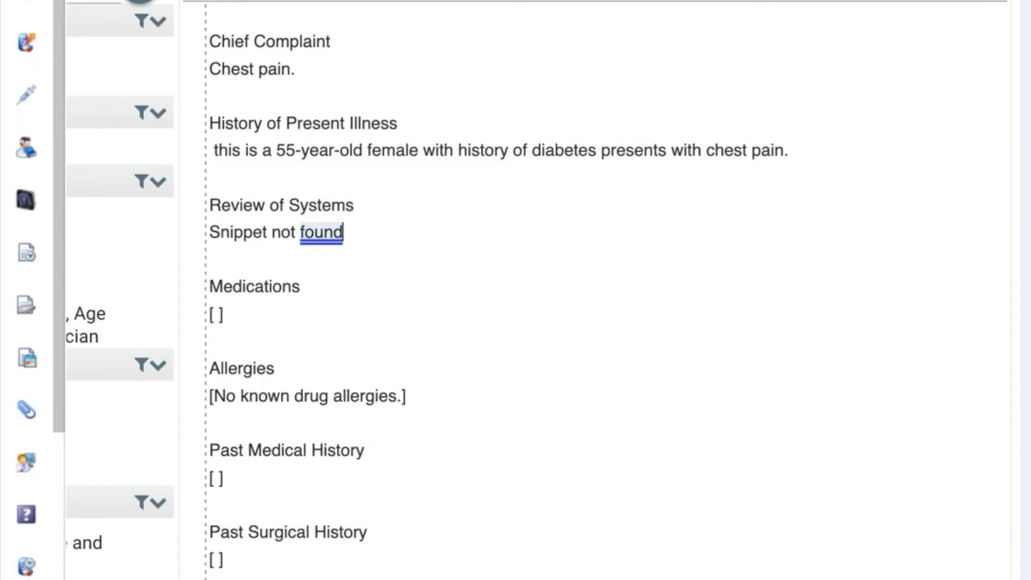
drag(343, 233, 200, 233)
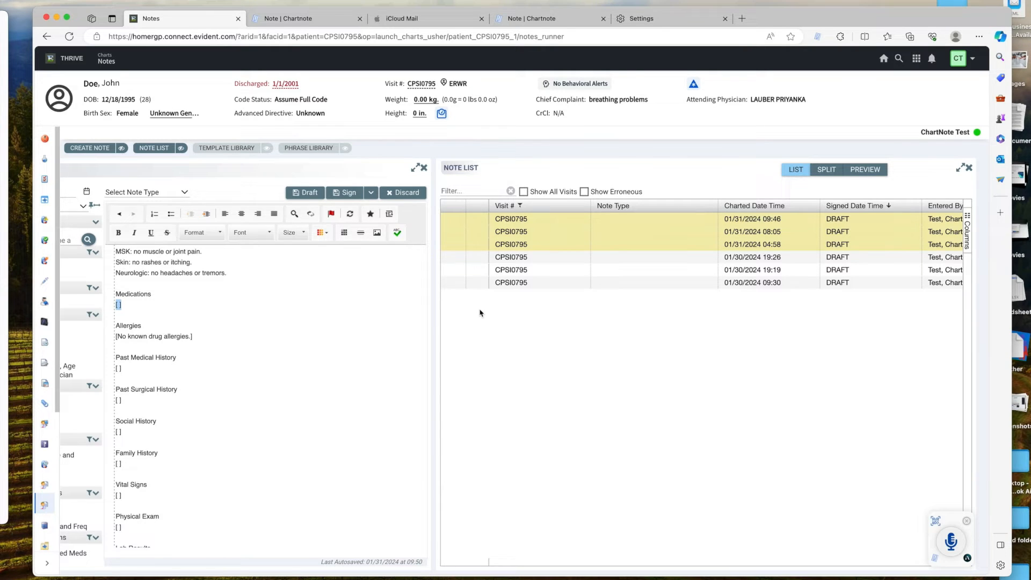
key(alt+s)
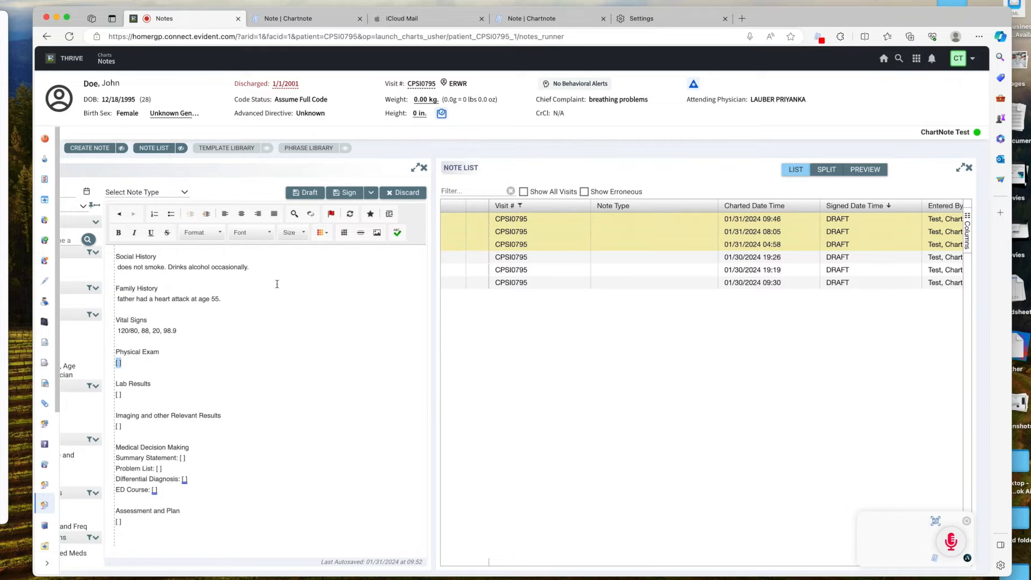
key(alt+s)
key(BackSpace)
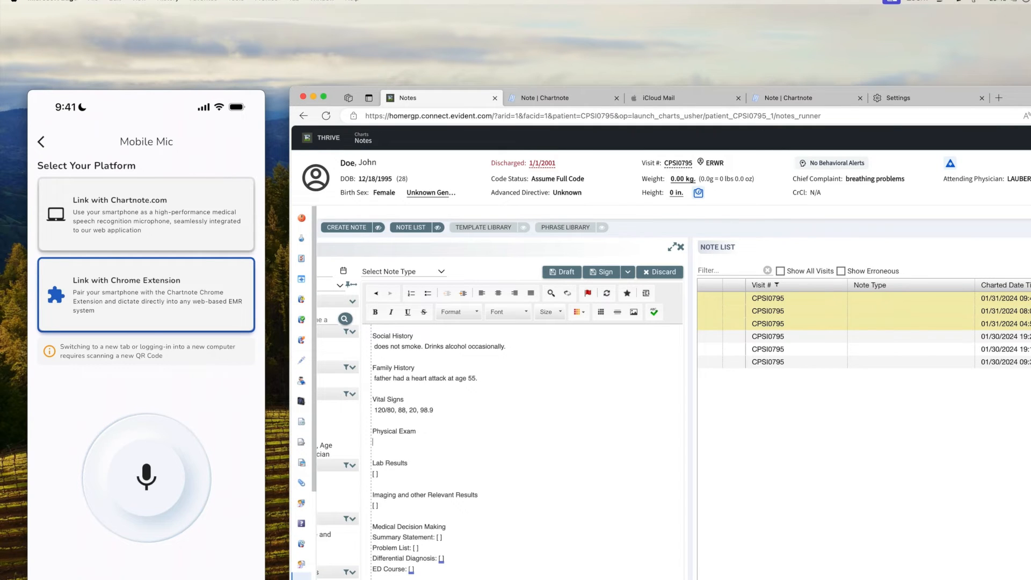
text(@pe-adult-inpt)
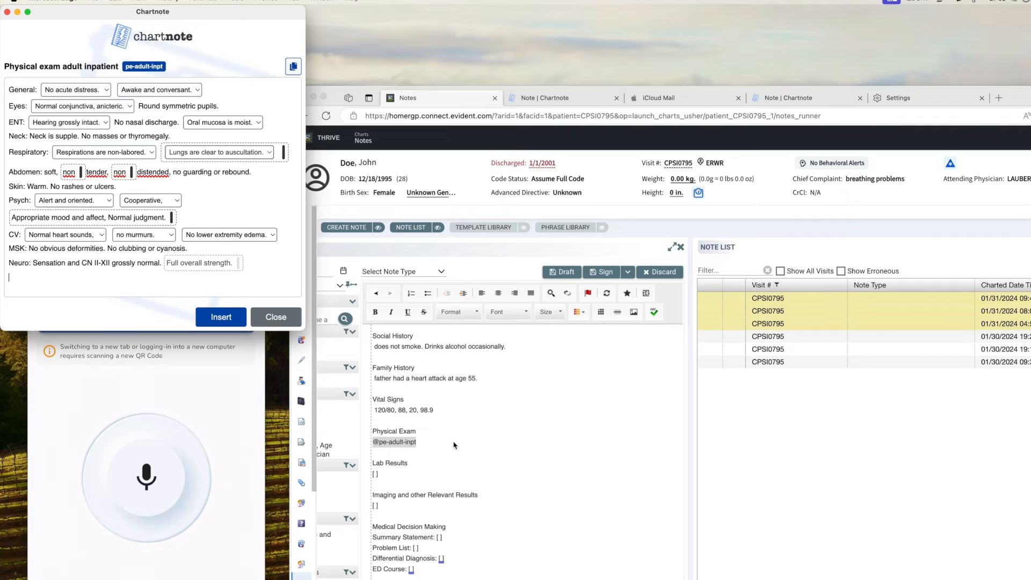
Insert the exam with General 'Moderate distress', tender distended abdomen, and 'No thyromegaly.' added.
click(93, 91)
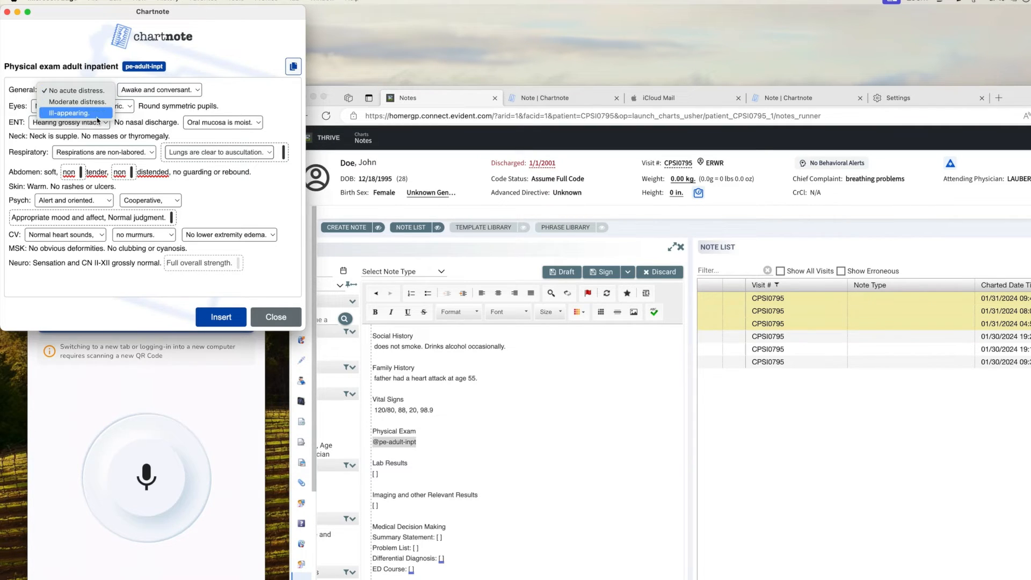
click(85, 105)
double_click(81, 174)
double_click(121, 173)
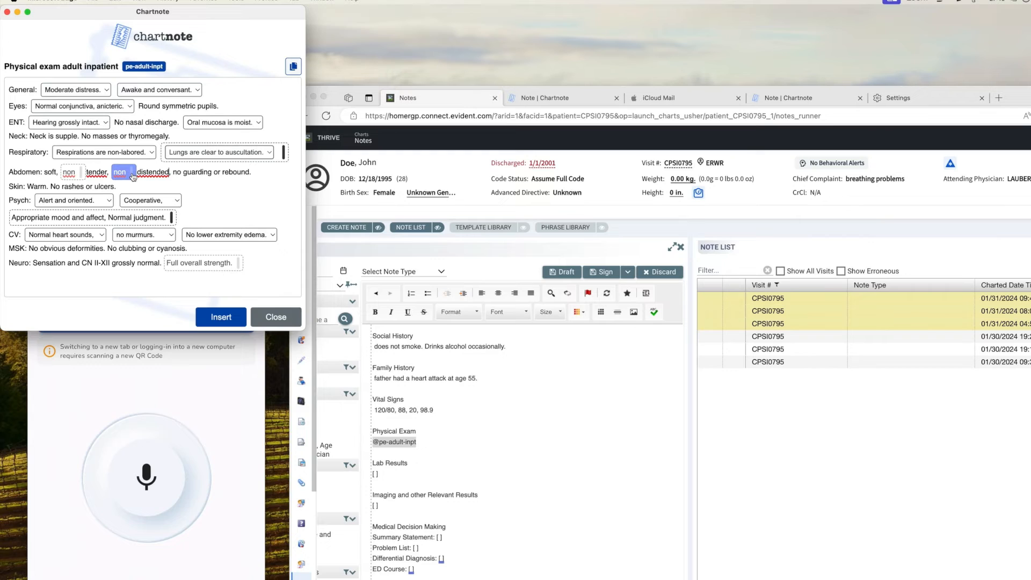
click(92, 280)
text(No thyromegaly.)
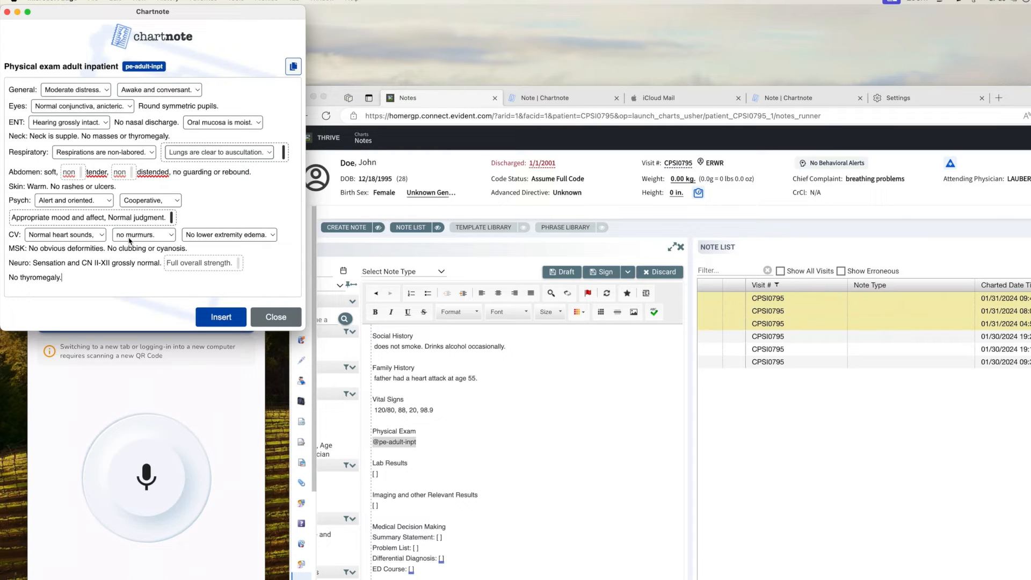
click(221, 317)
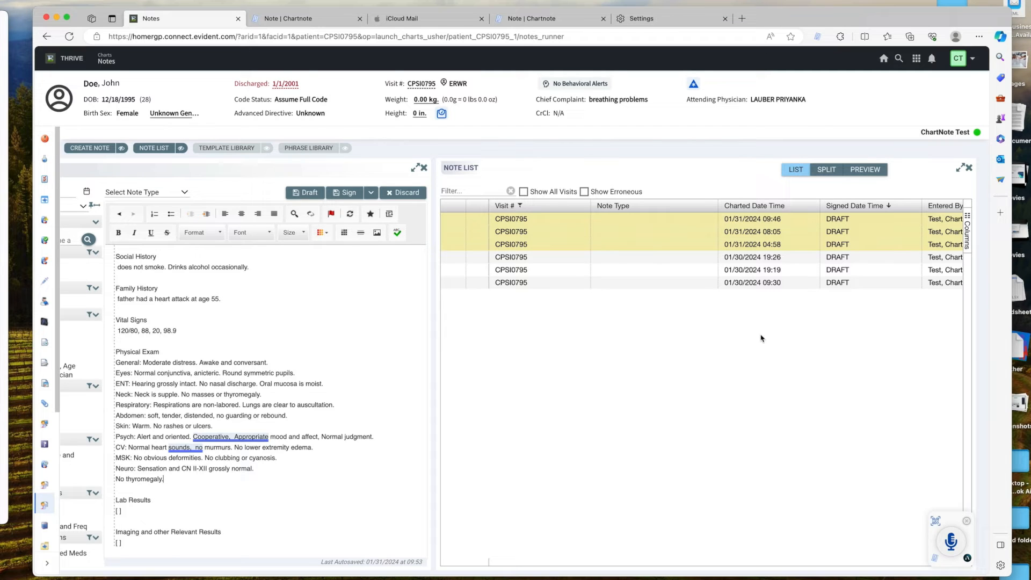
Reach the Snippet Library page through the Chartnote popup and the Note page's library link.
click(818, 37)
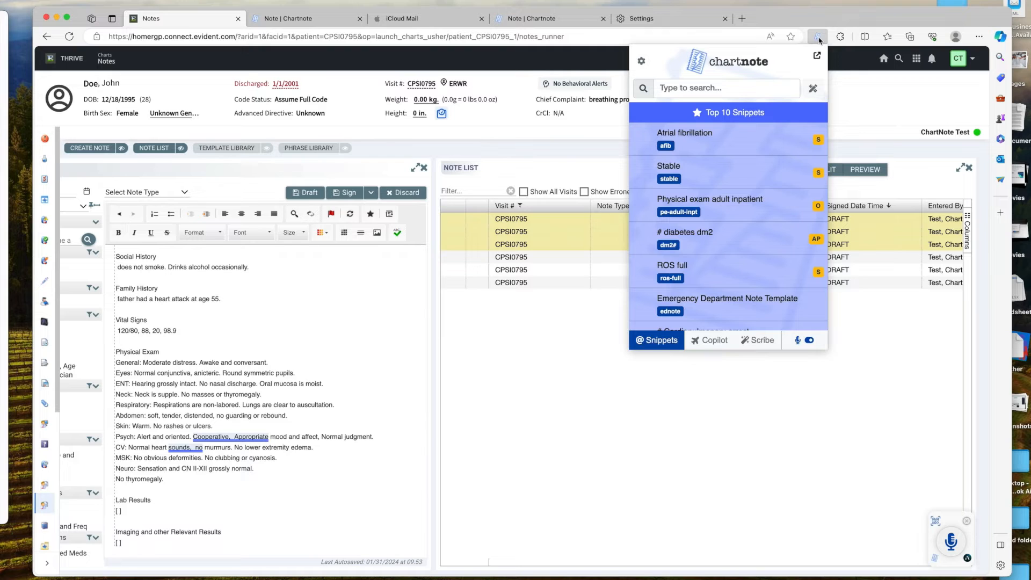
click(814, 89)
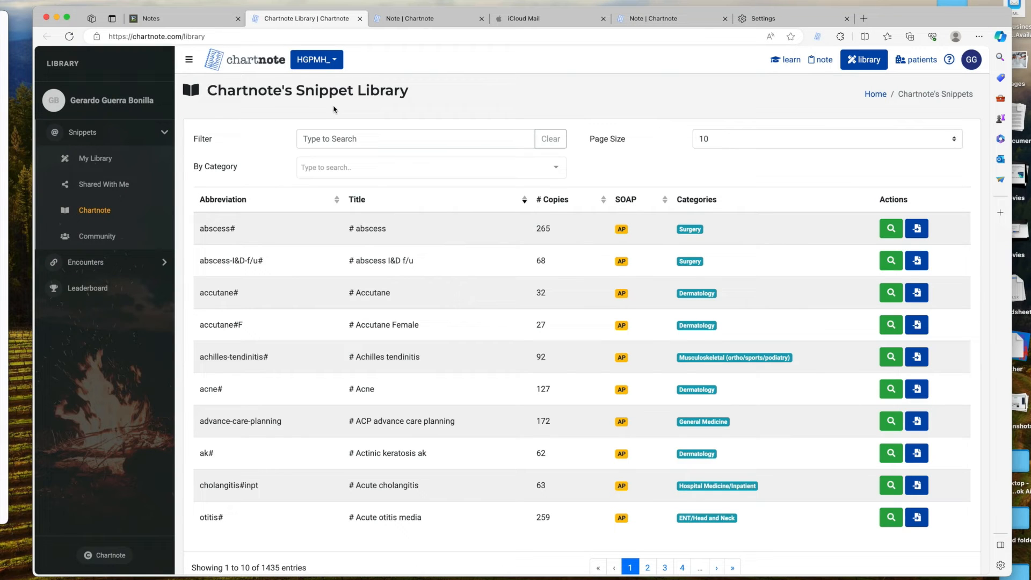
click(419, 19)
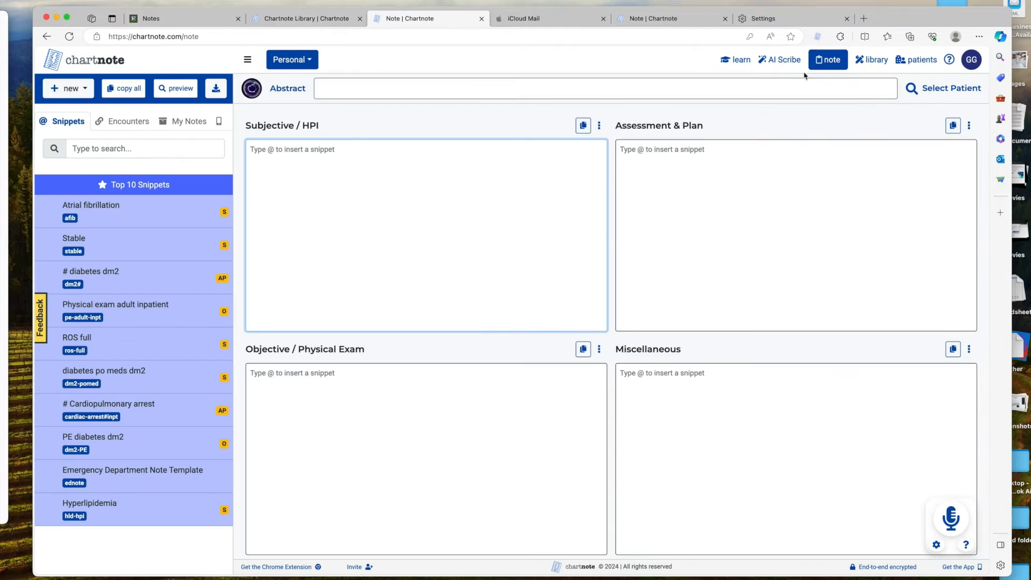
click(879, 64)
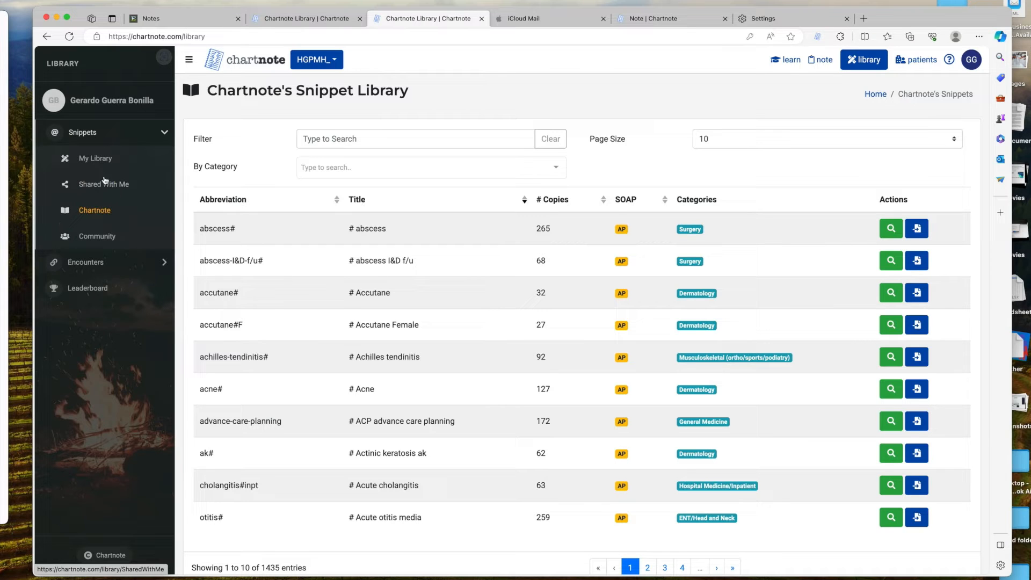
Create a new snippet titled 'Pain Assessment' with abbreviation edpain and voice command 'pain assessment'.
click(103, 160)
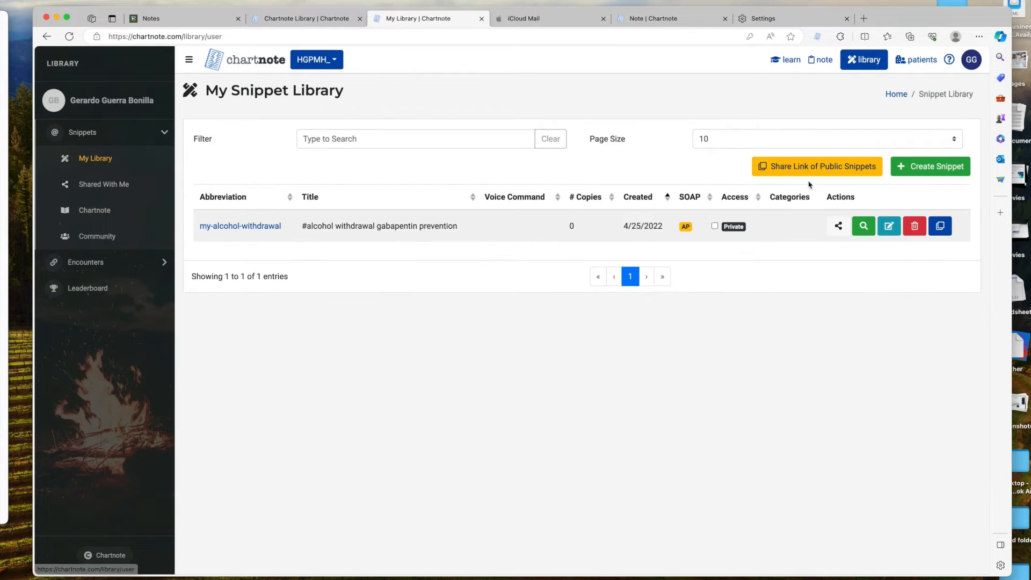
click(940, 167)
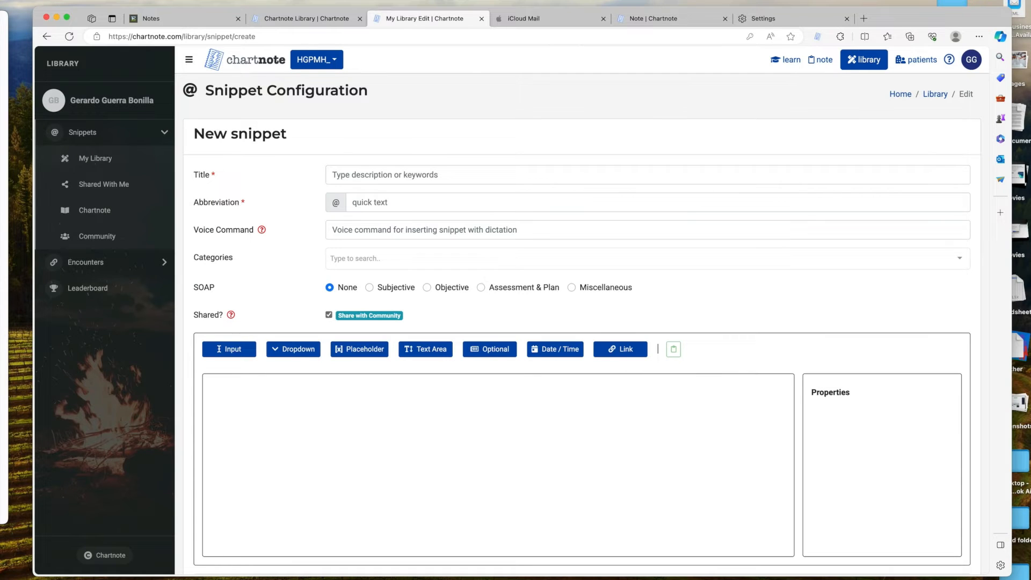
click(369, 176)
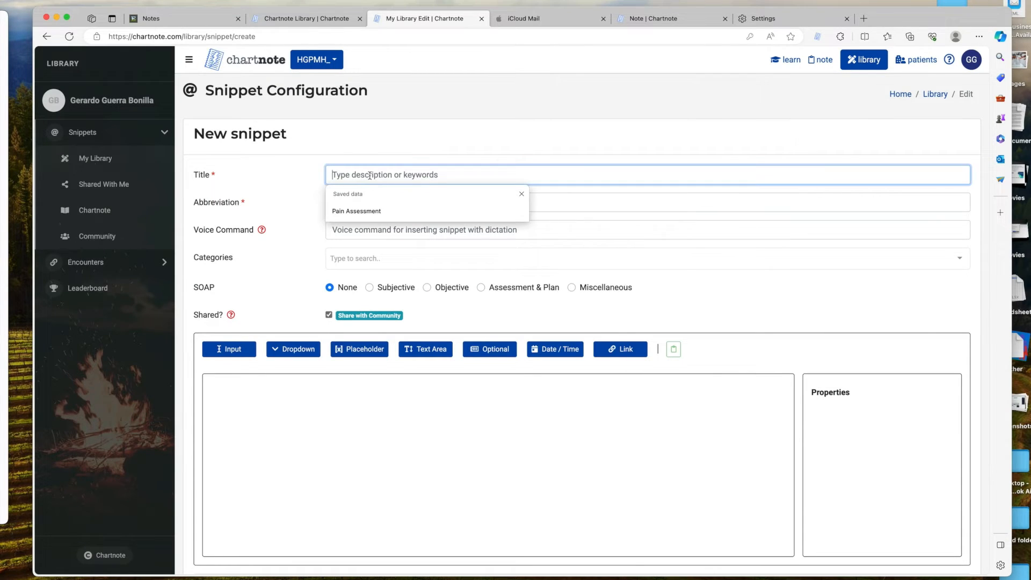
text(Pain Assessment)
key(Tab)
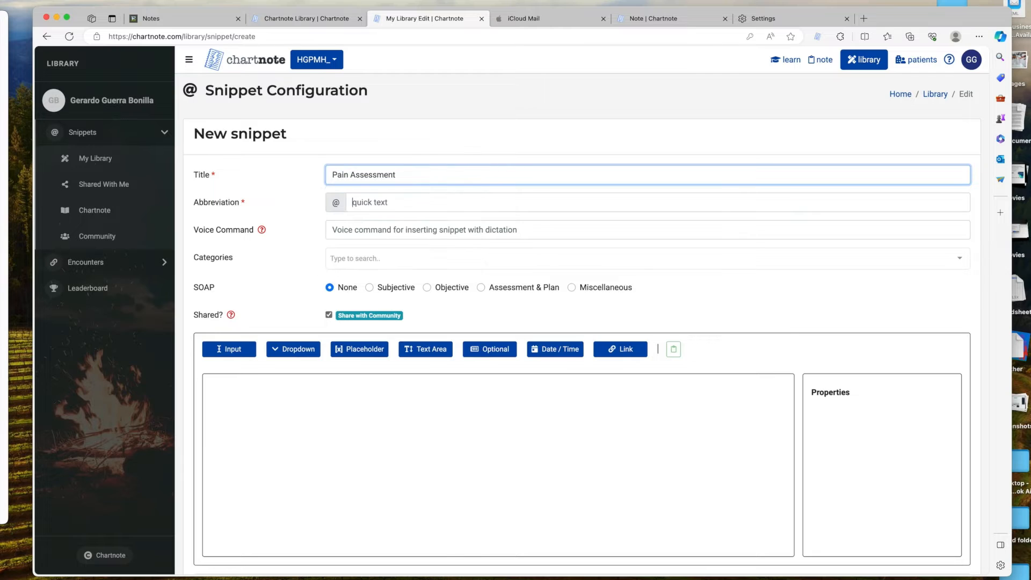
text(edpain)
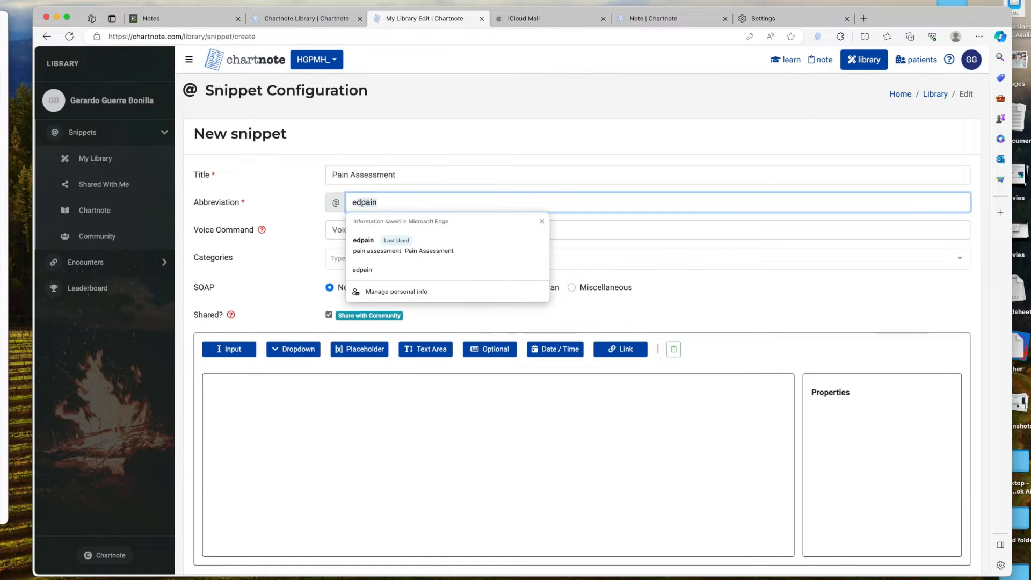
key(Tab)
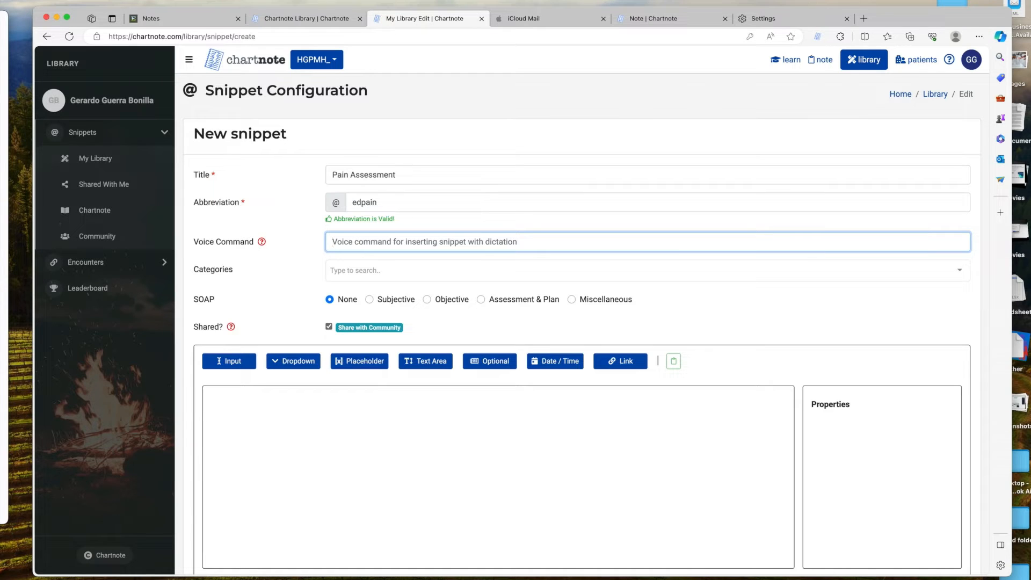
text(pain assessment)
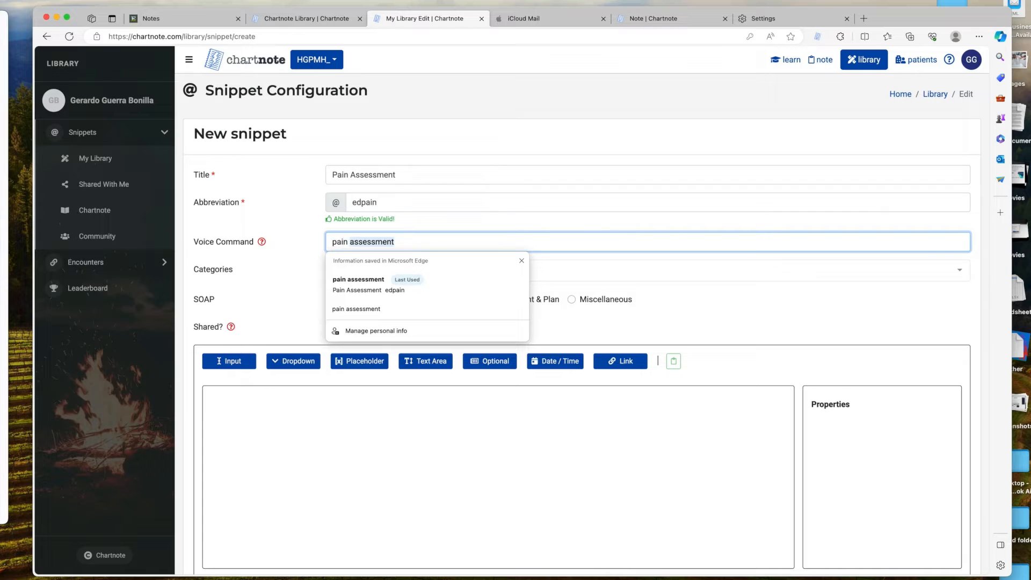
key(Tab)
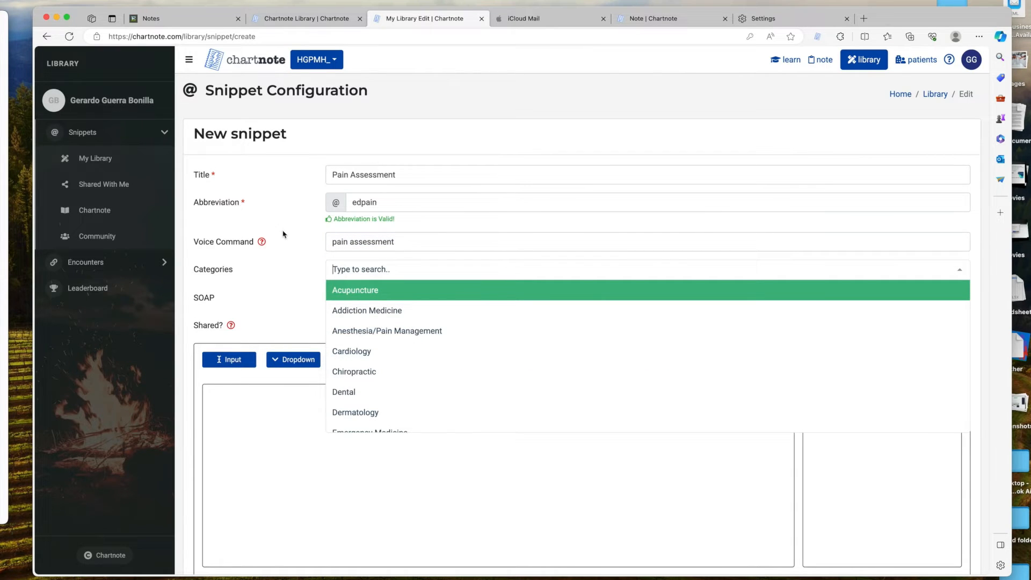
Assign the Emergency Medicine category and keep the snippet shared with the community.
scroll(444, 371, down, 2)
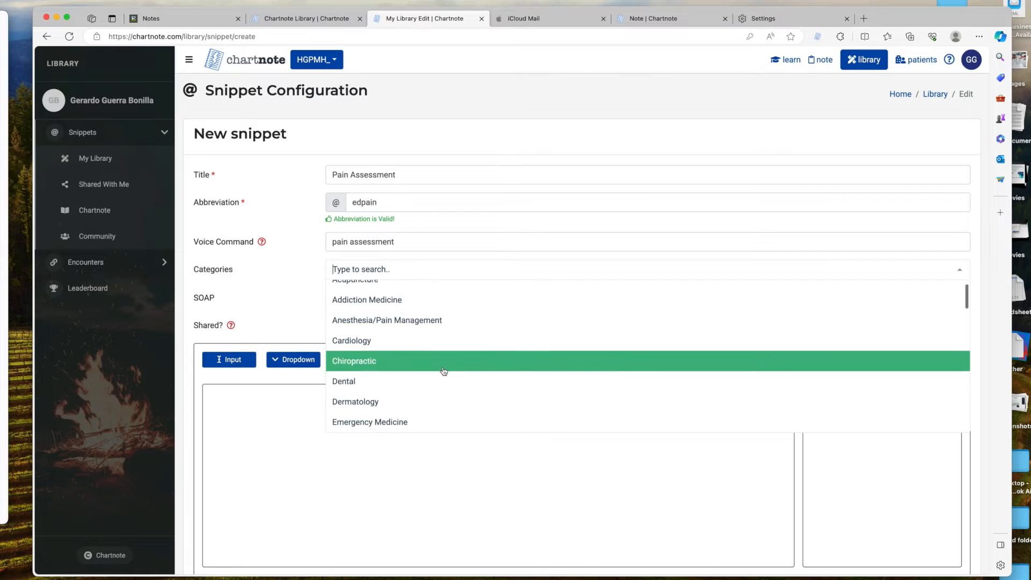
click(403, 397)
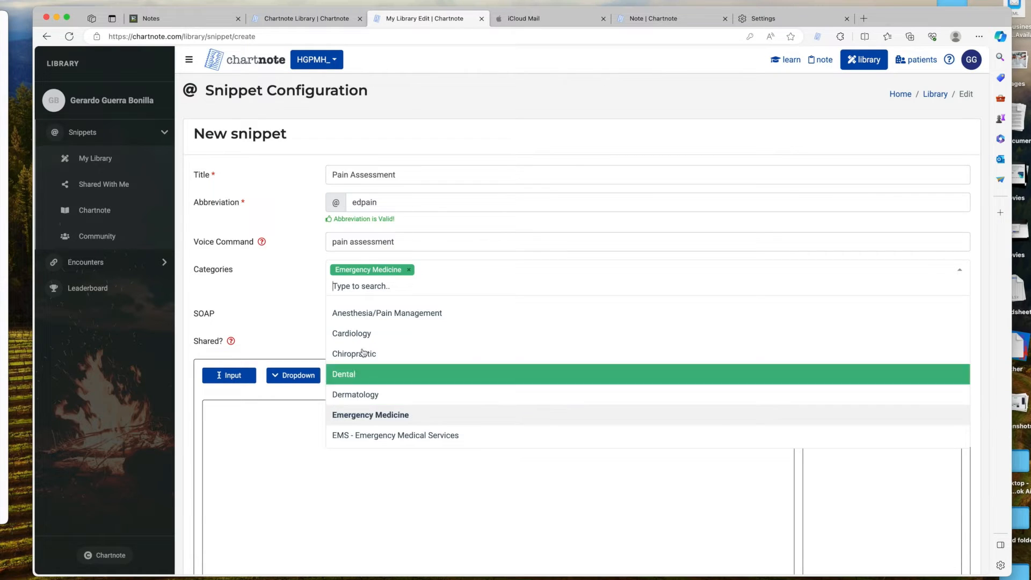
click(271, 286)
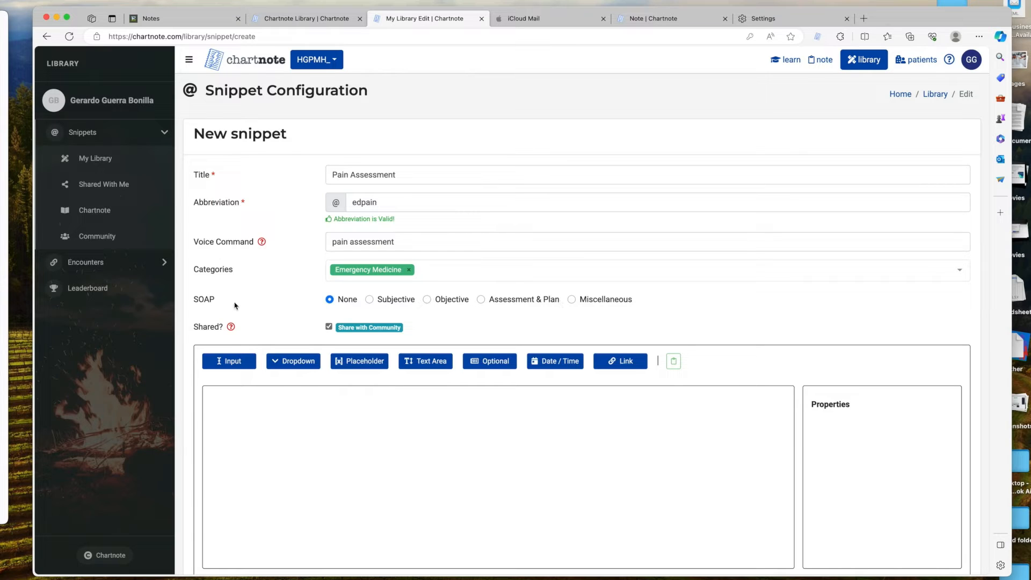
click(329, 328)
click(329, 327)
Add a Location input field to the snippet body.
scroll(317, 477, down, 3)
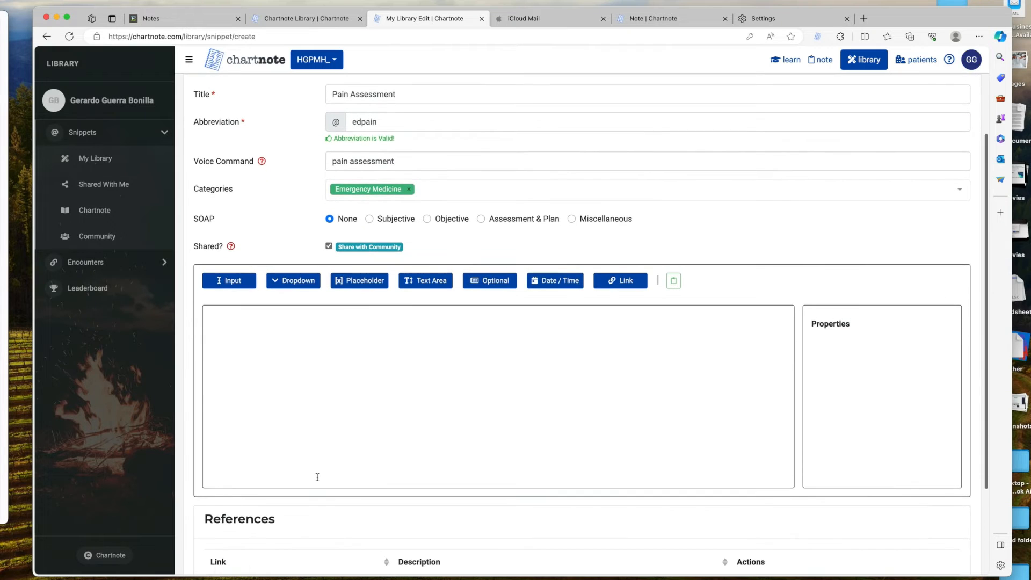
click(265, 321)
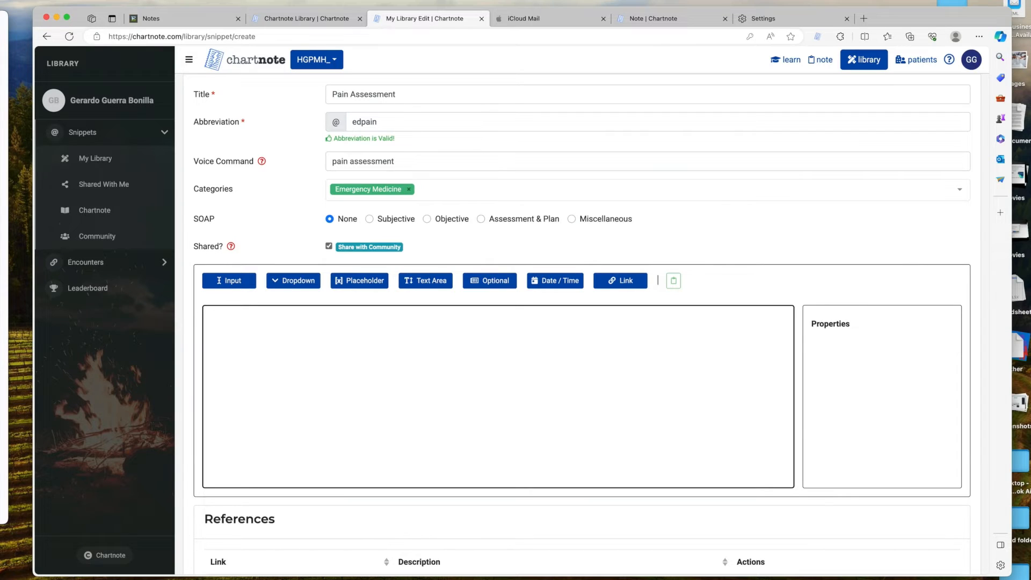
click(234, 282)
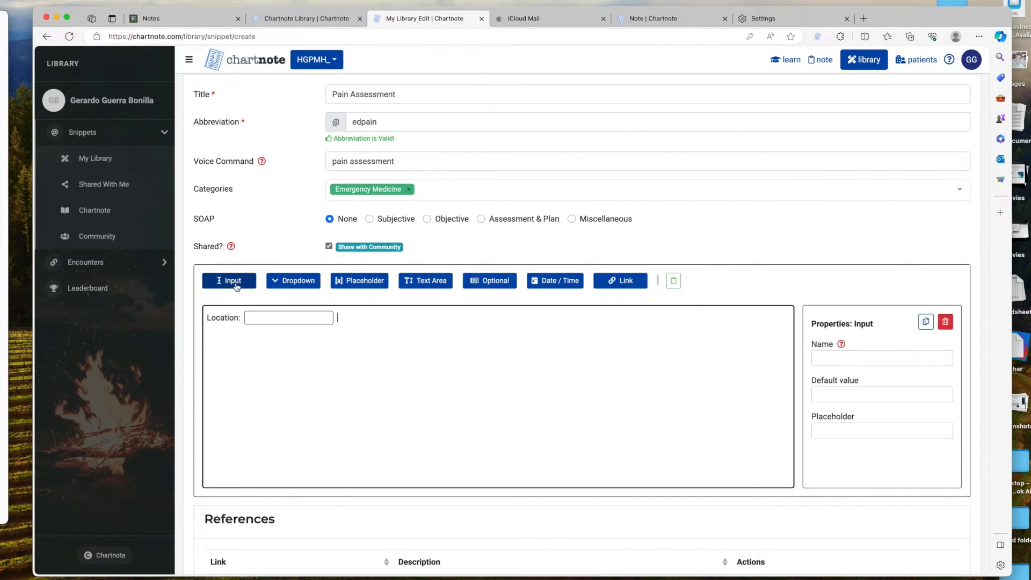
Add a Quality dropdown with options sharp, dull and stabbing.
key(Return)
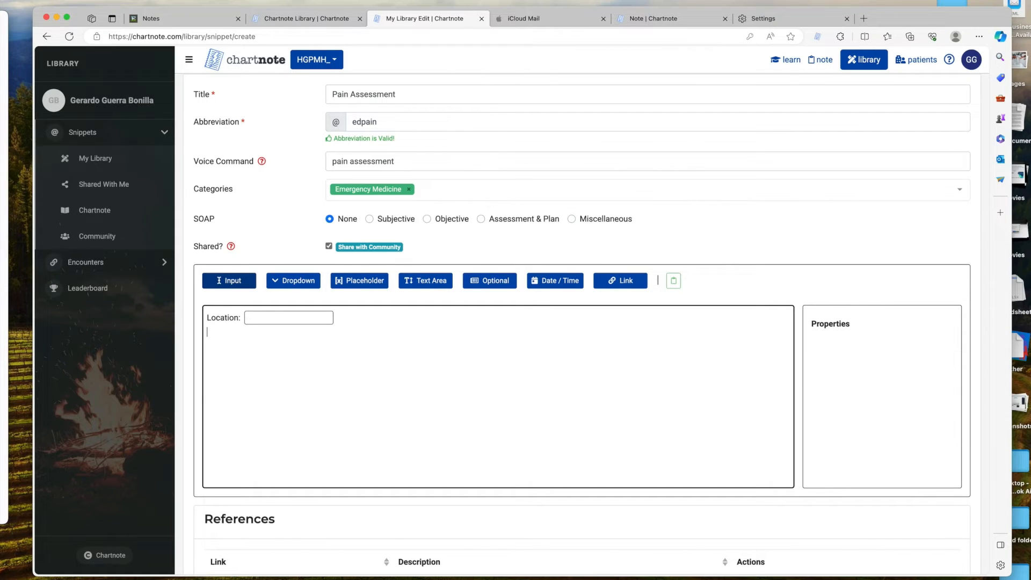
text(Quality:)
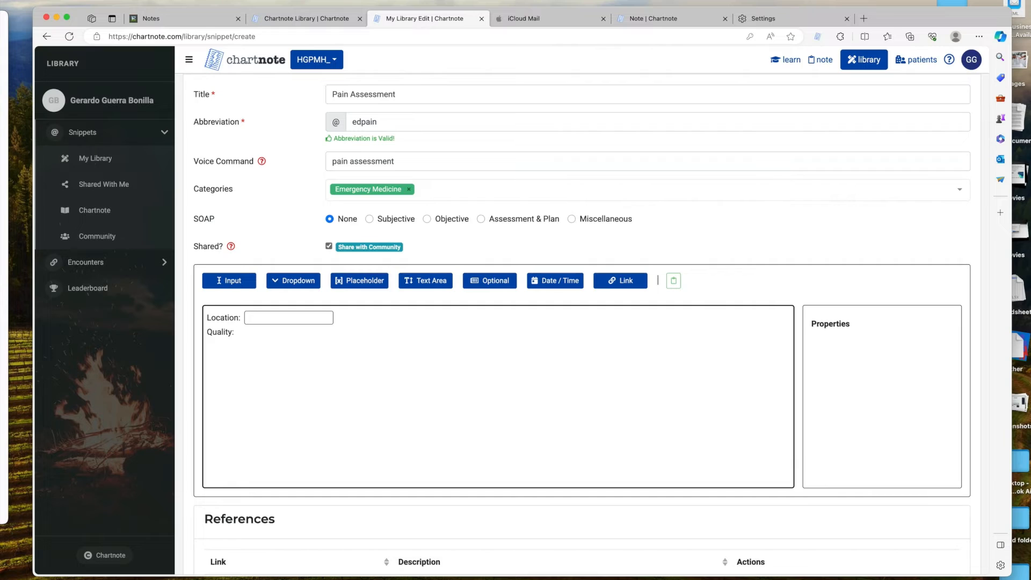
text( sharp/dull)
drag(236, 332, 274, 333)
click(303, 288)
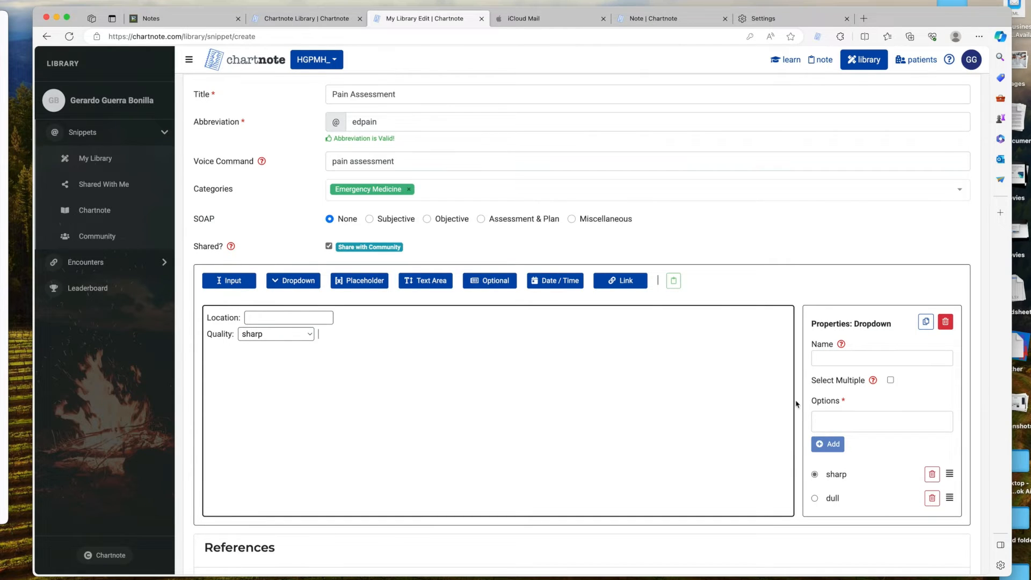
scroll(853, 422, down, 1)
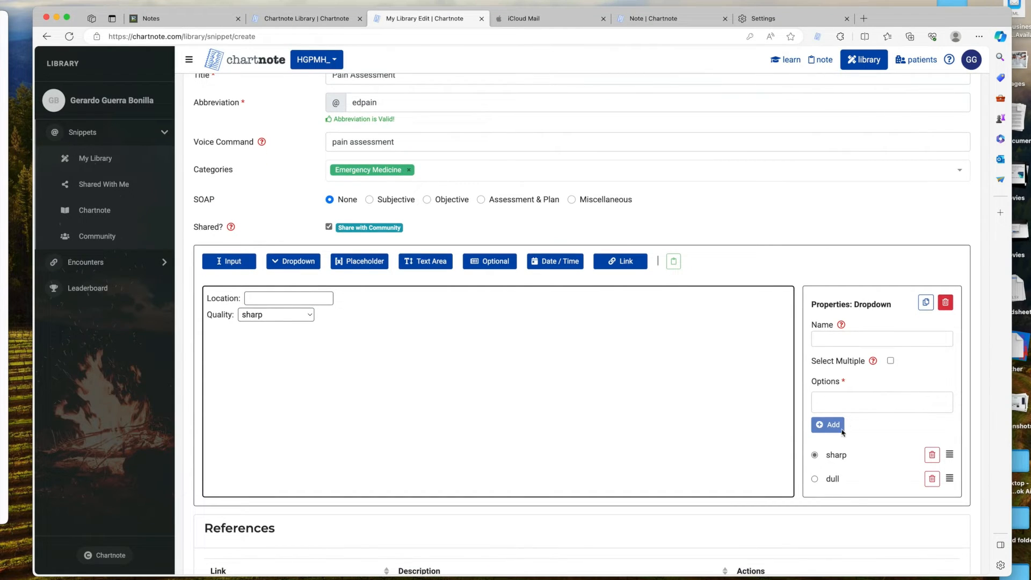
click(834, 402)
text(stabbing)
key(Return)
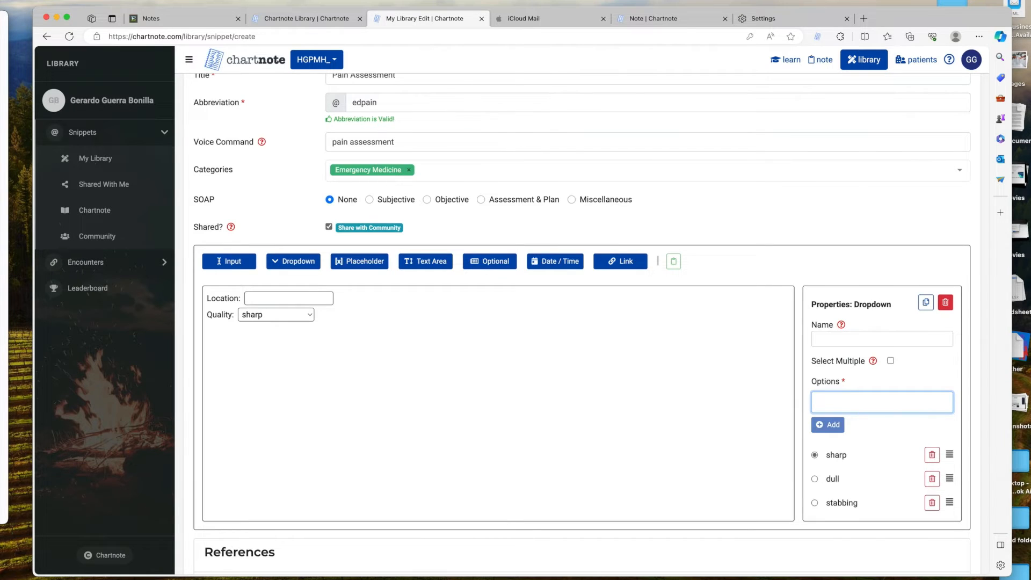
key(super+Tab)
key(super+Tab)
Add a 'Severity:' line with 1-0 turned into a placeholder.
click(292, 333)
text(Severity: 1-0)
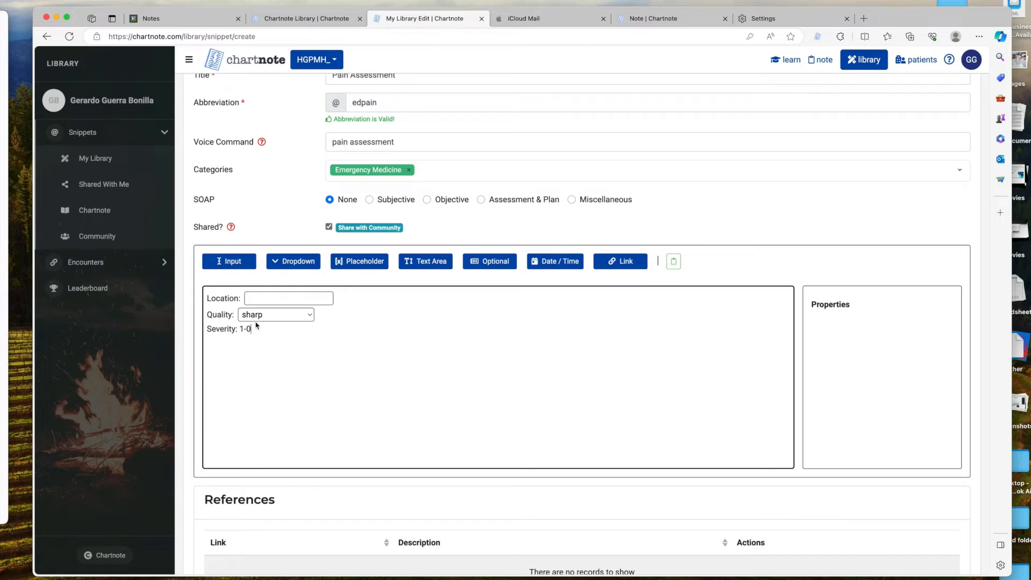
double_click(240, 329)
drag(240, 330, 252, 329)
click(360, 262)
Add 'Duration:' followed by a text area.
click(270, 330)
text(Duration:)
click(432, 263)
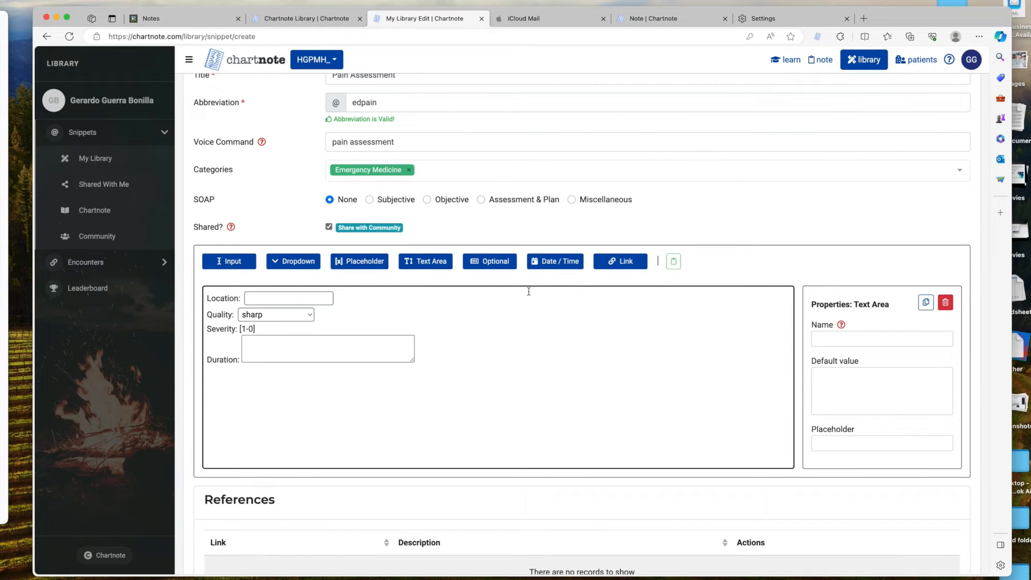
Add a 'Started on:' line after Duration and insert a date field.
click(433, 360)
key(Return)
text(Started on:)
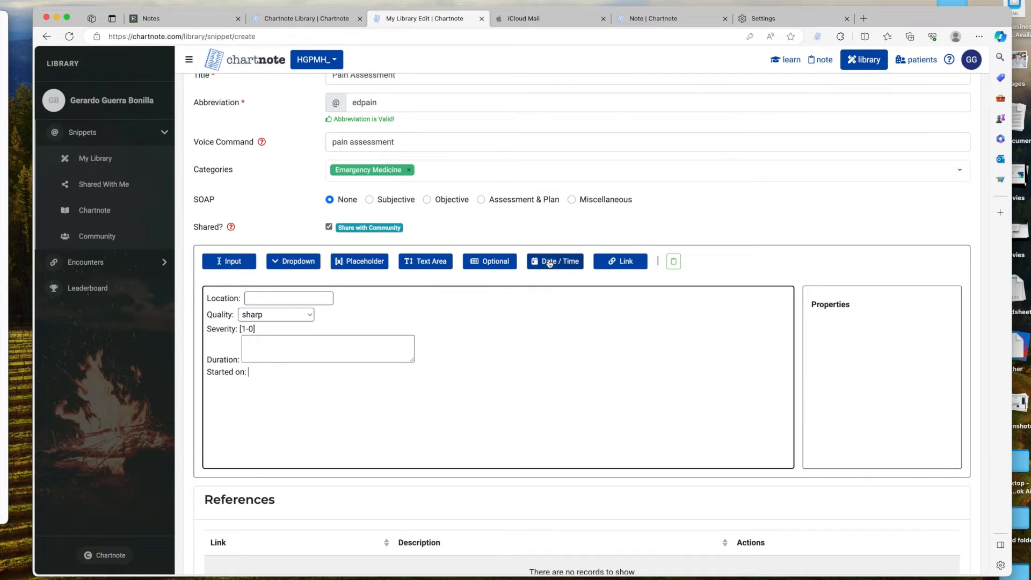
click(565, 267)
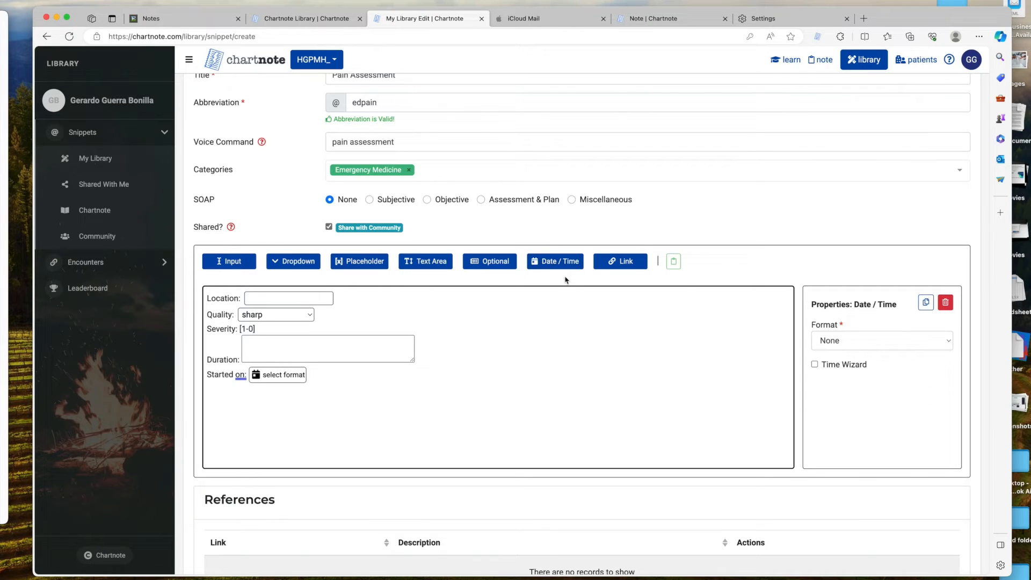
Format the date as MM/DD/YY and make it subtract 1 day.
click(870, 343)
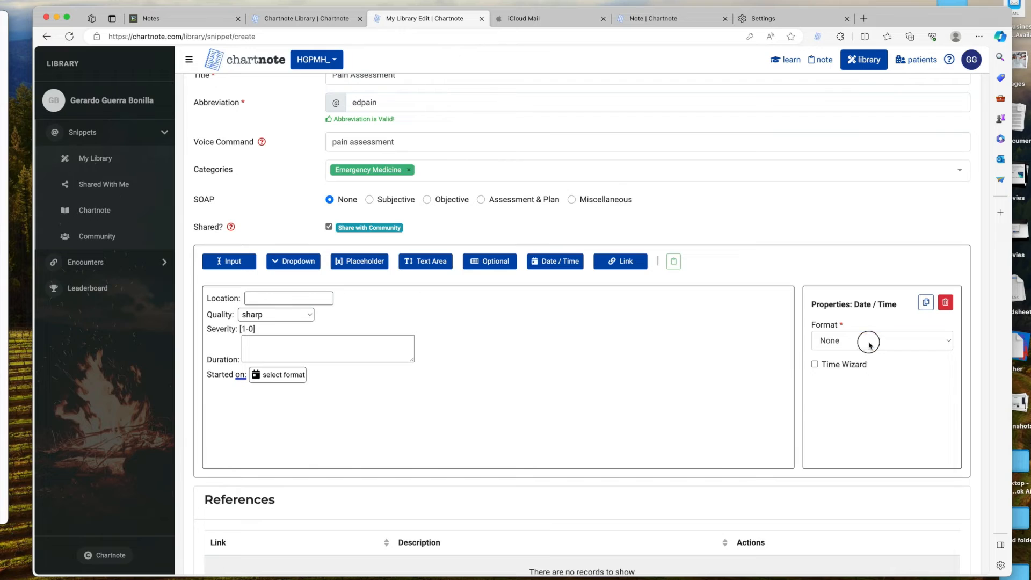
click(886, 371)
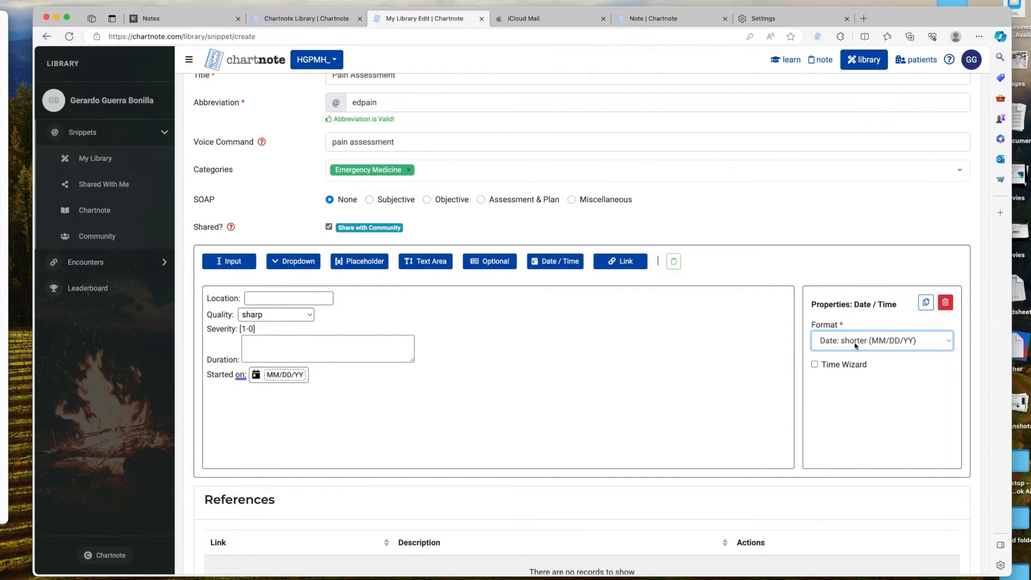
click(815, 365)
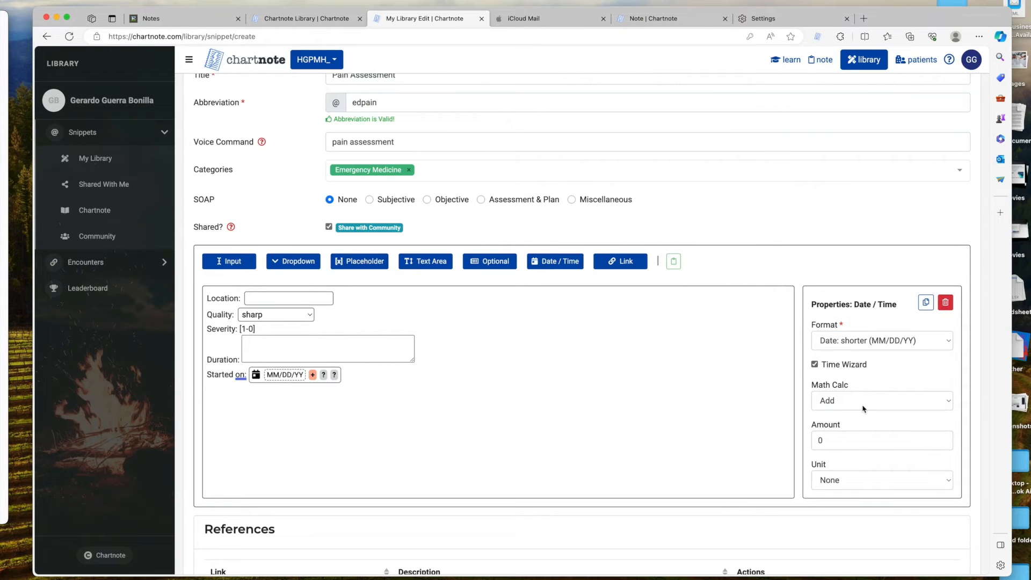
click(863, 400)
click(860, 417)
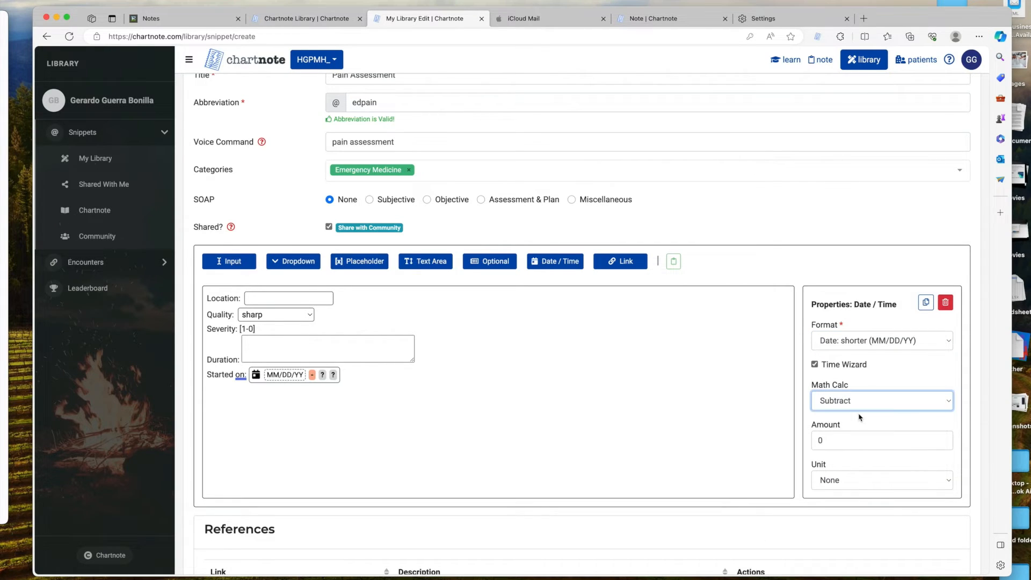
click(830, 440)
text(1)
click(865, 480)
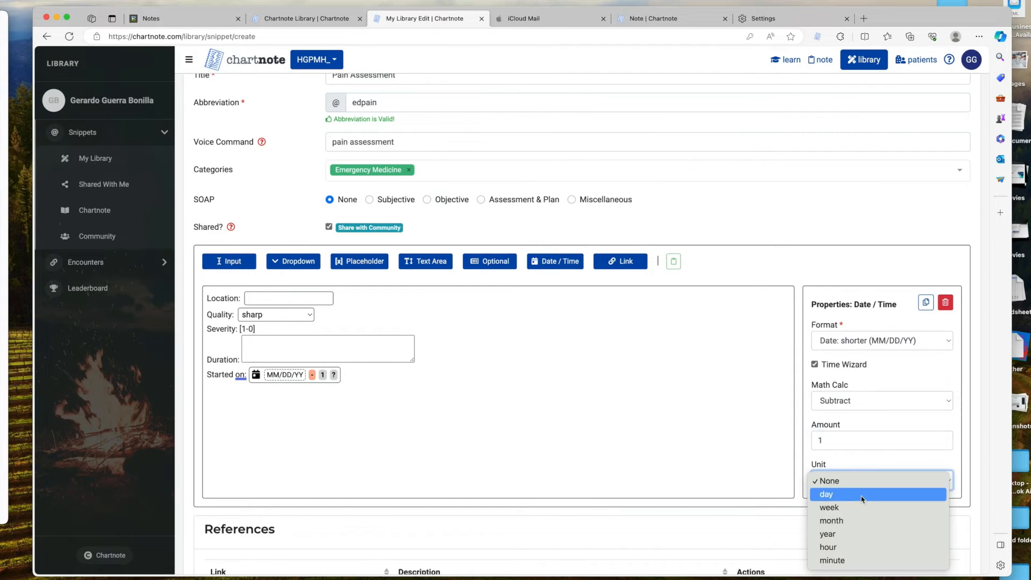
click(862, 495)
scroll(884, 462, down, 1)
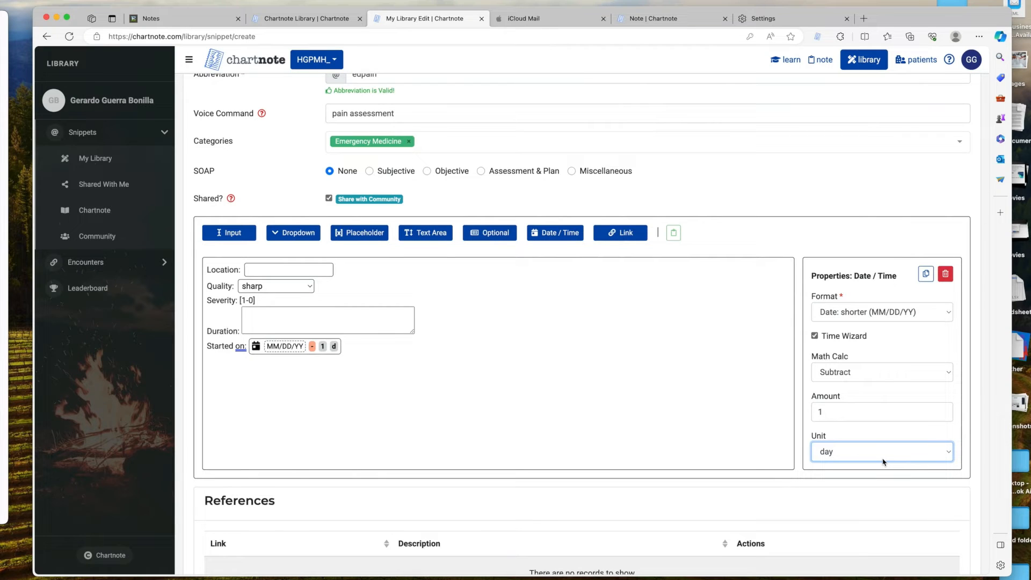
click(368, 348)
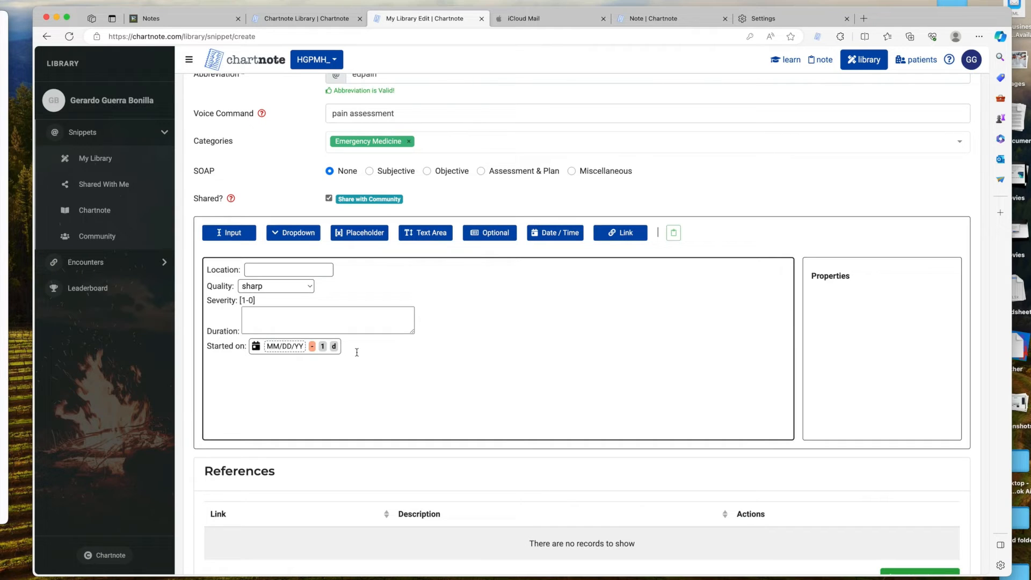
Paste the Aggravating factors line and make movement and breathing optional items, both included.
text(Aggravating factors: movement breathing)
double_click(302, 362)
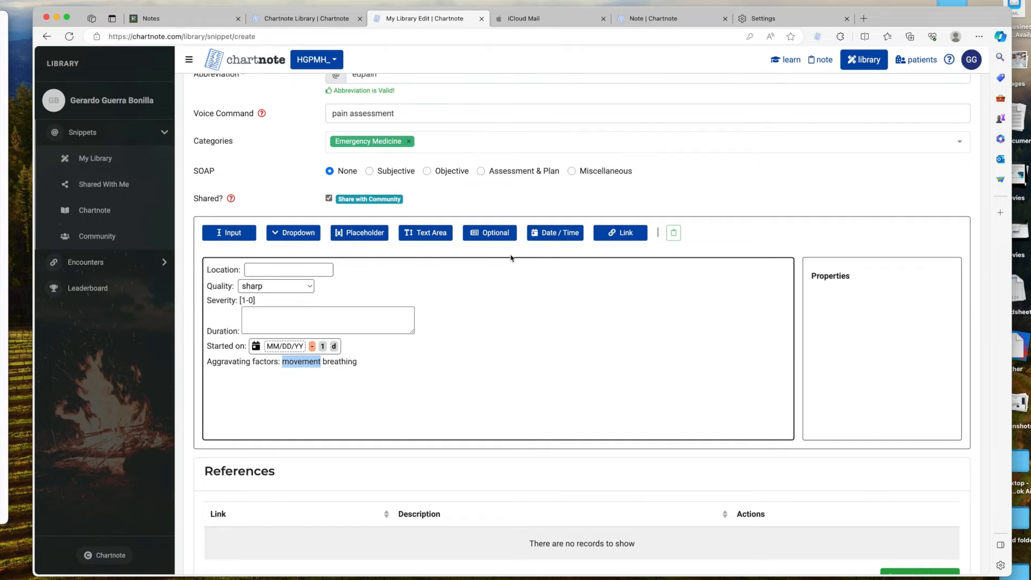
click(495, 236)
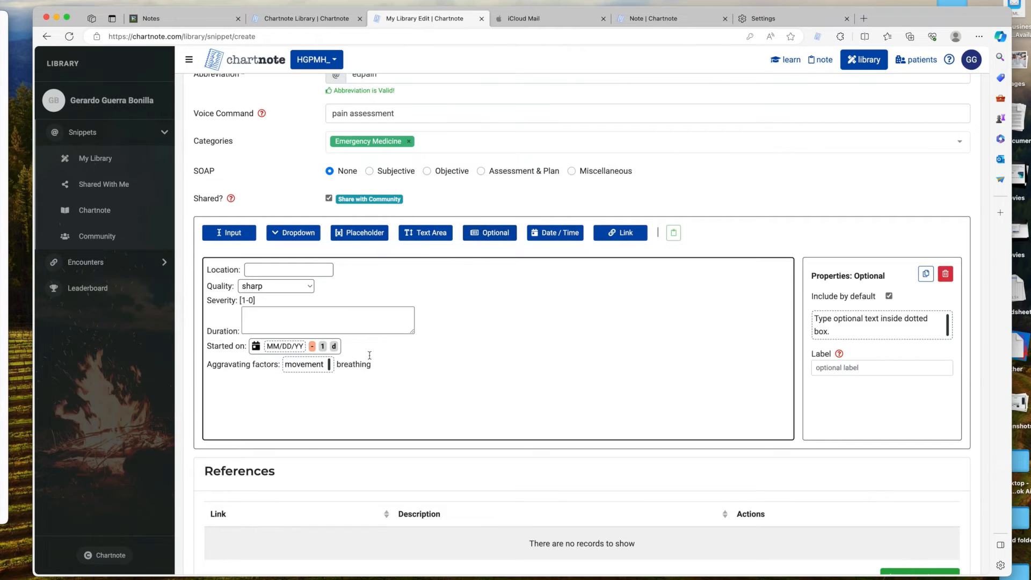
double_click(356, 364)
click(500, 238)
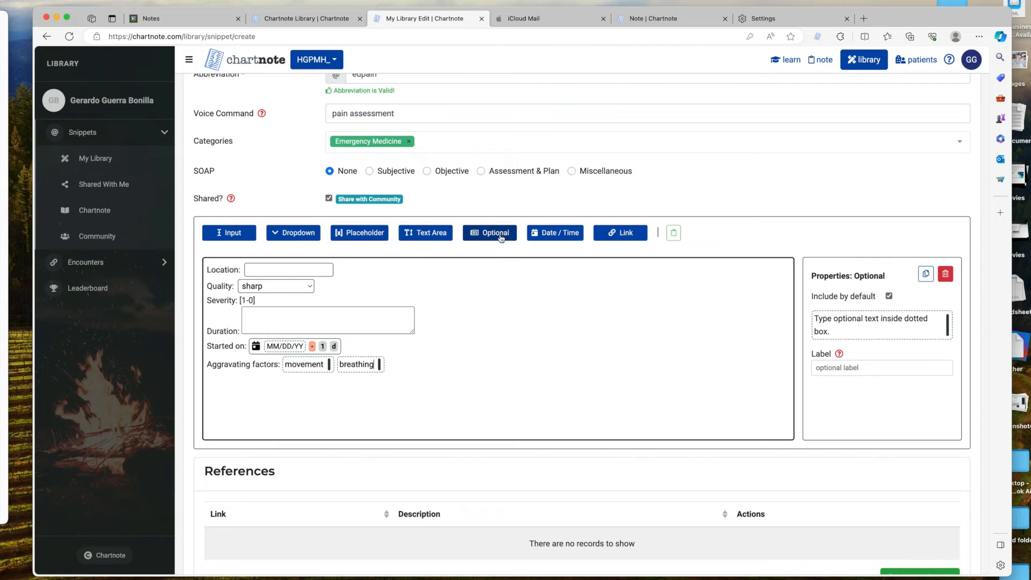
click(380, 367)
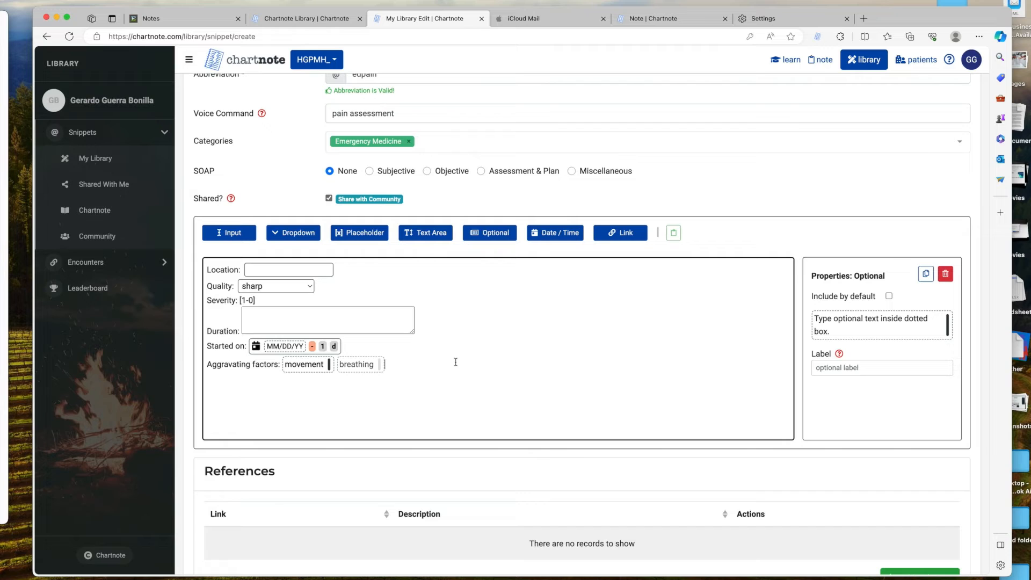
click(384, 365)
click(505, 413)
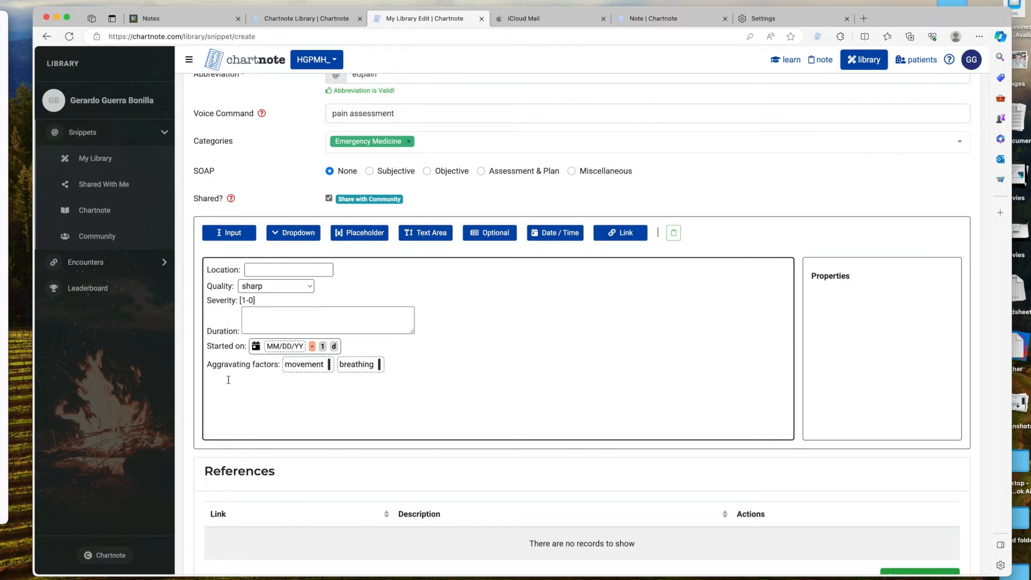
Add a multi-select Alleviating factors list of rest, medication and heat.
text(Alleviating factors: rest)
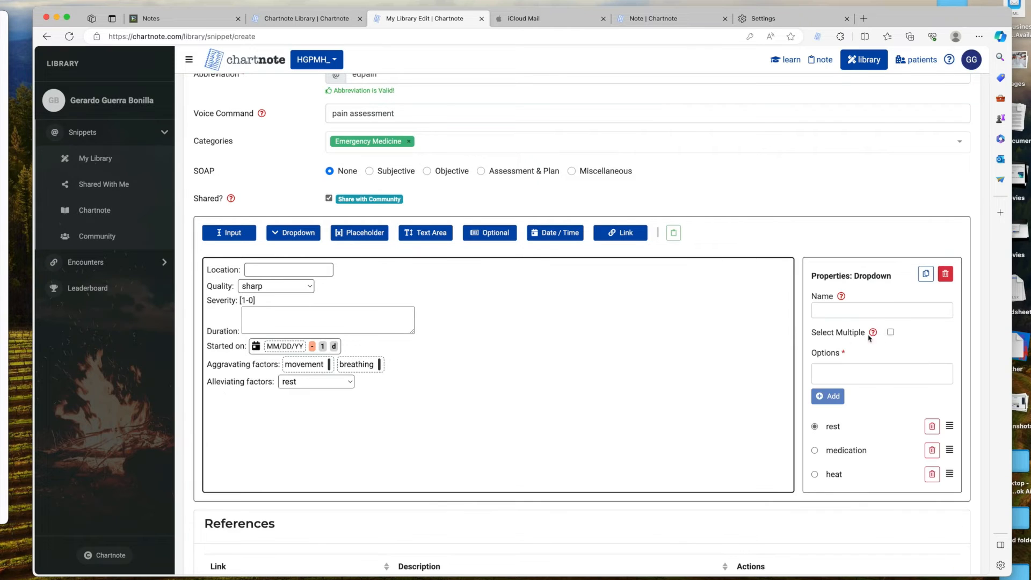
click(891, 333)
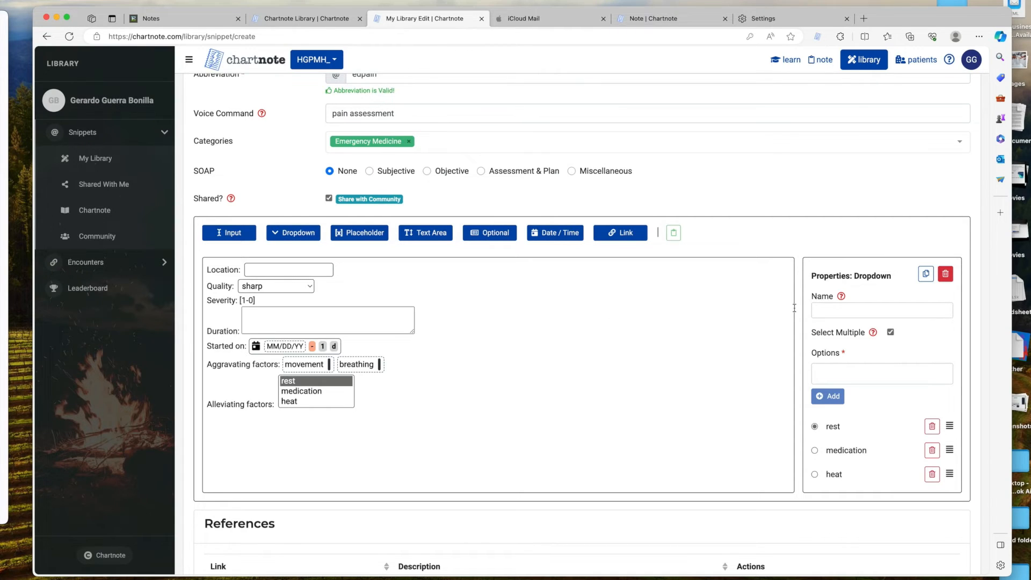
scroll(647, 439, down, 5)
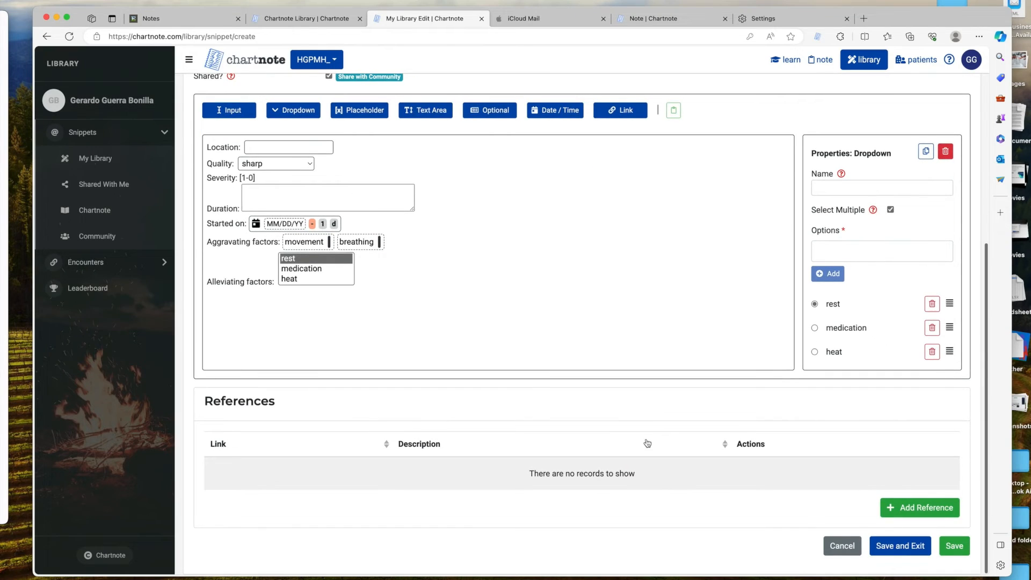
click(906, 547)
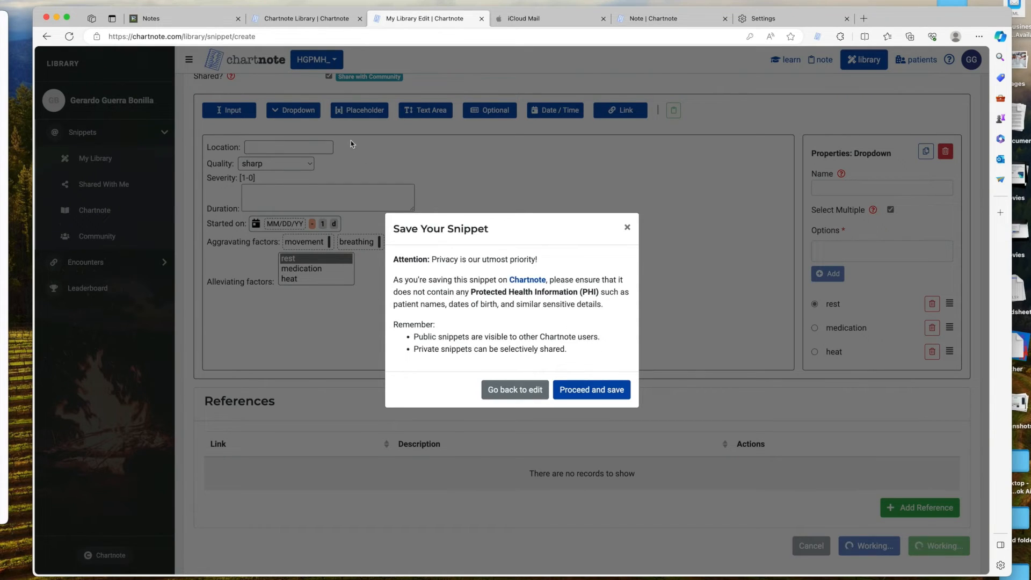
click(602, 398)
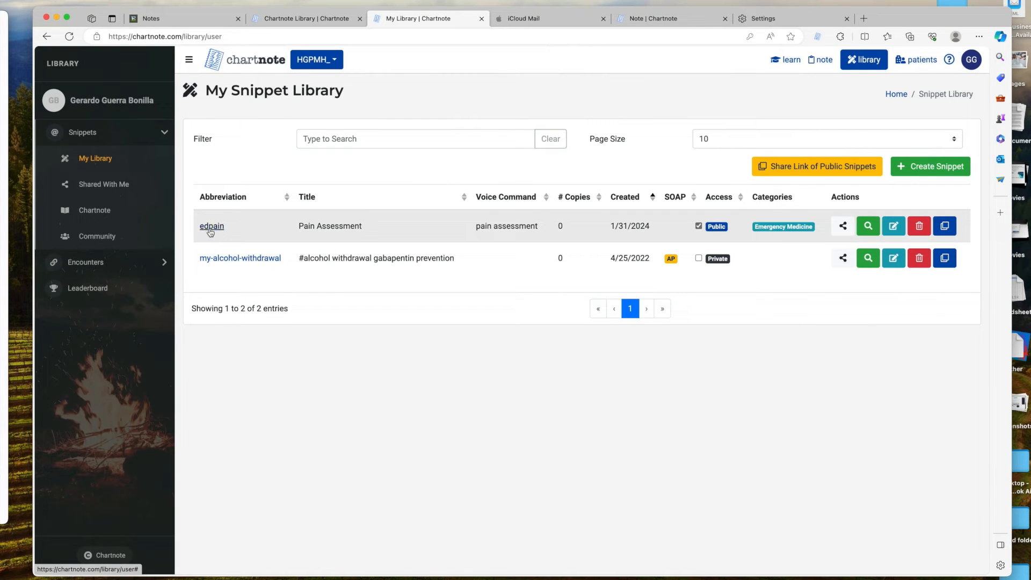
click(151, 18)
scroll(264, 517, down, 5)
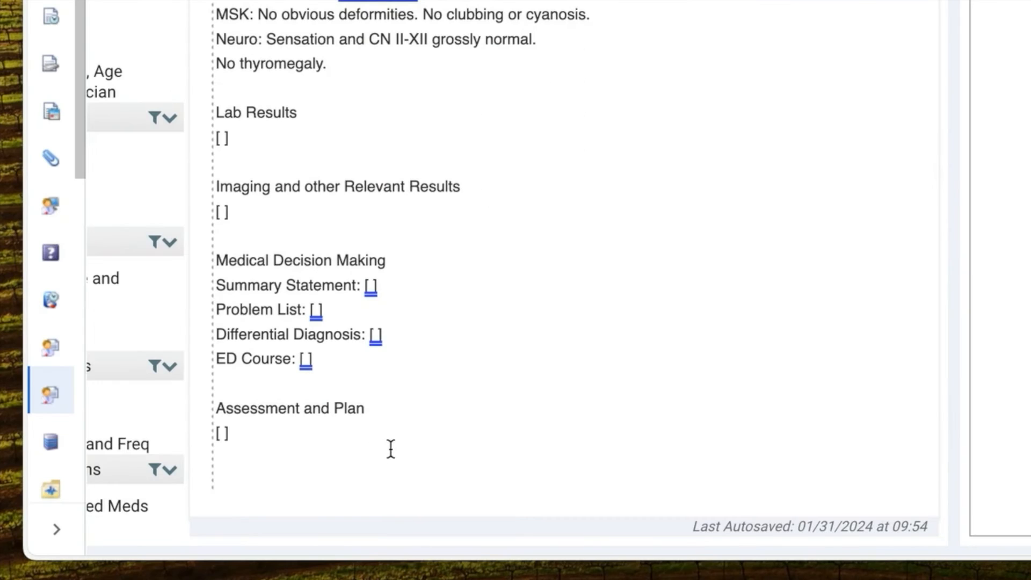
key(Down)
text(@edpain)
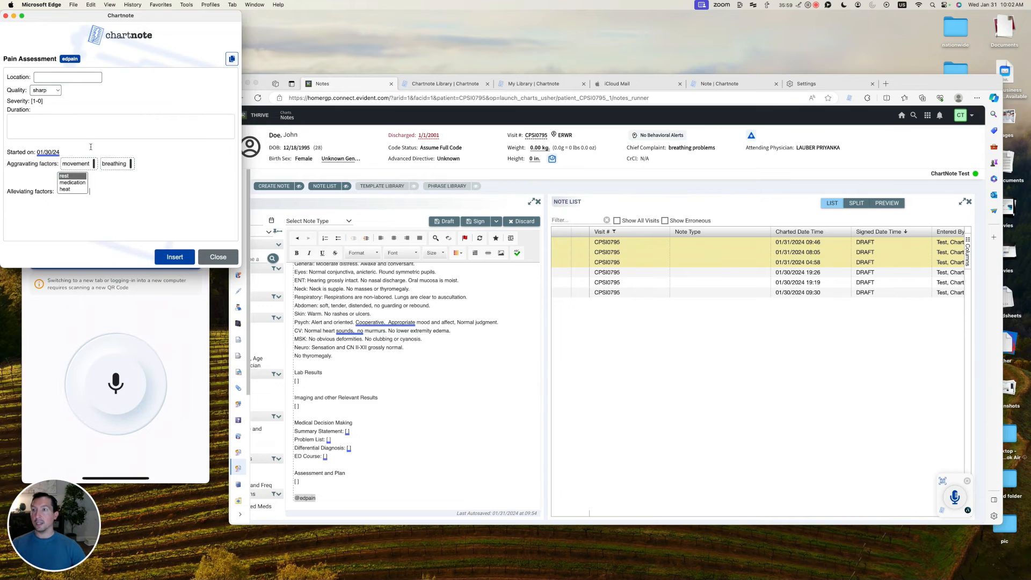
click(54, 78)
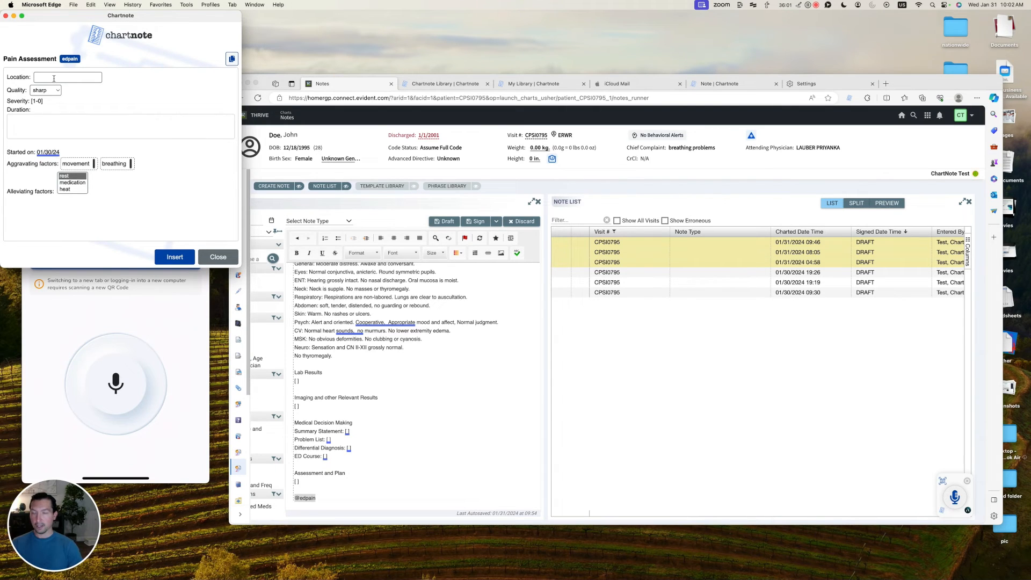
text(lower abdomen)
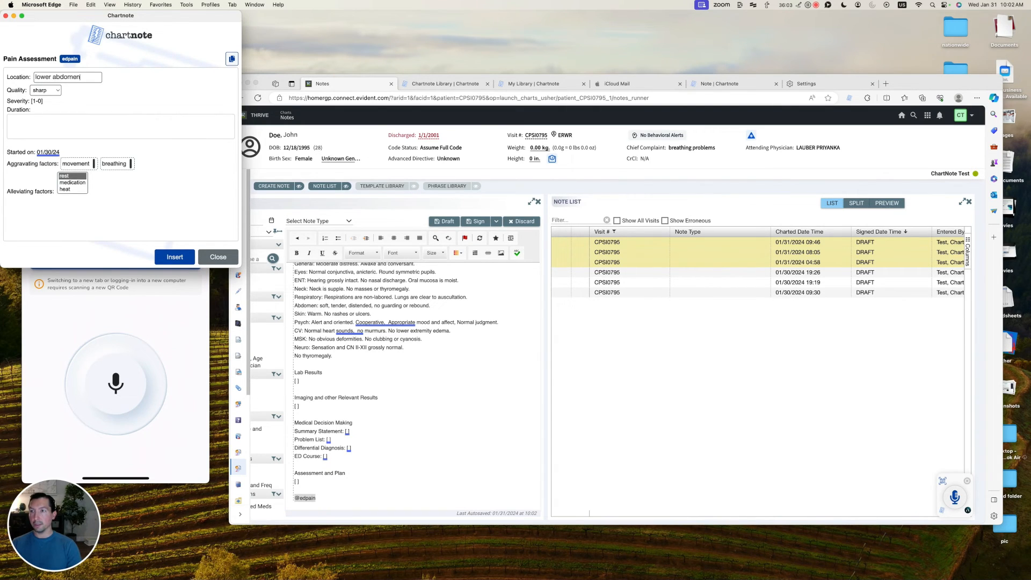
click(55, 95)
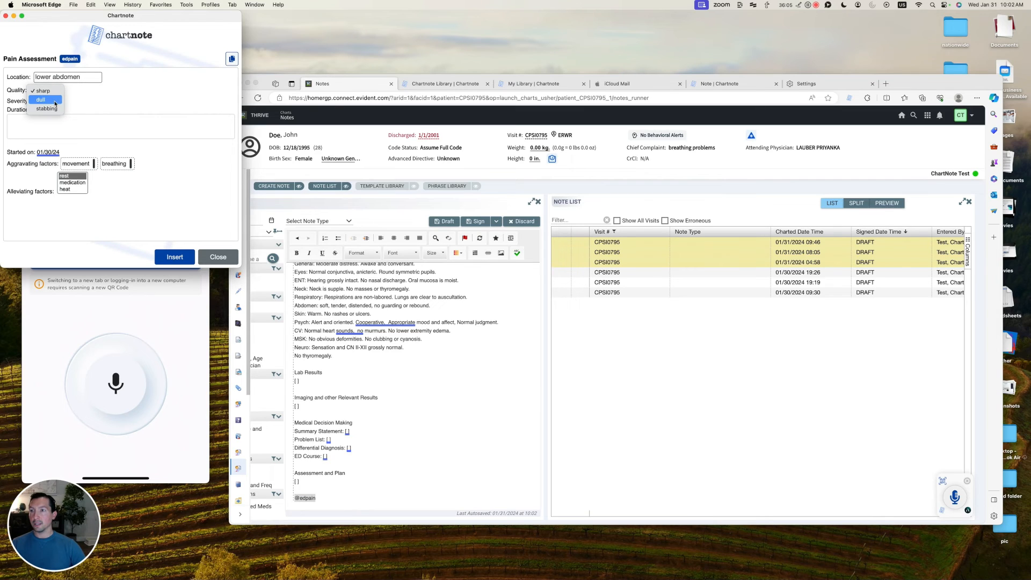
click(45, 105)
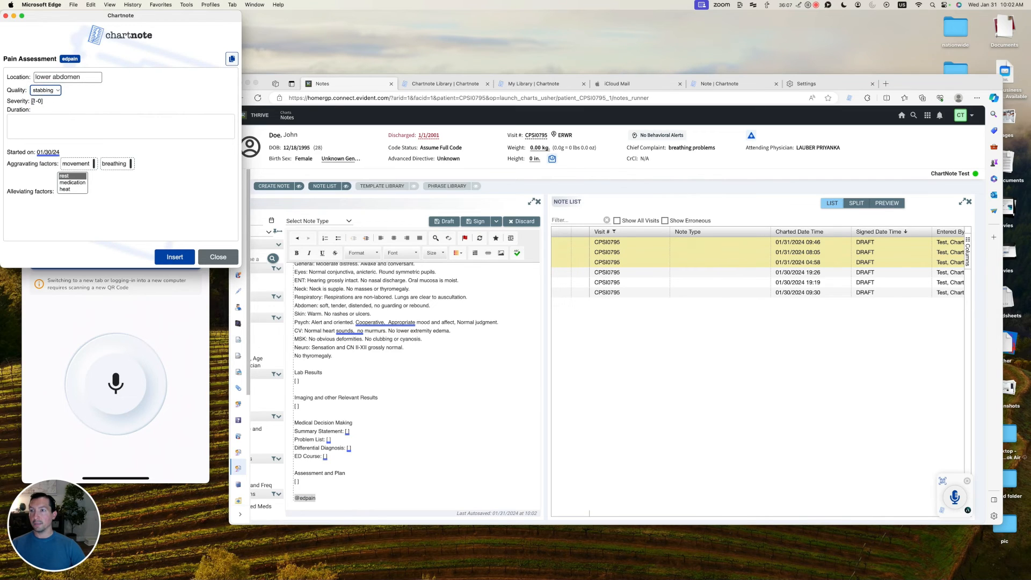
click(42, 101)
text(2)
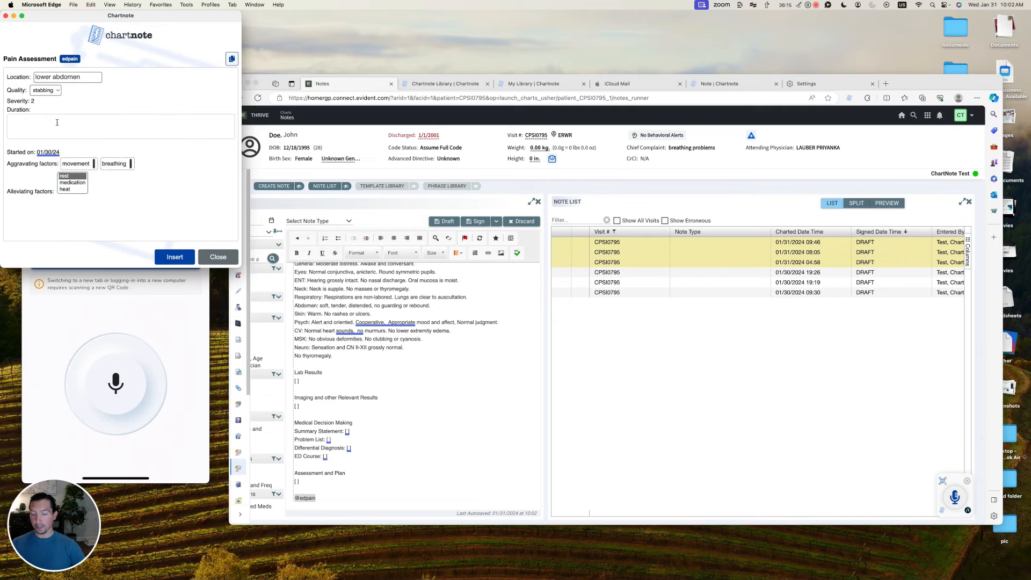
key(Tab)
text(startted)
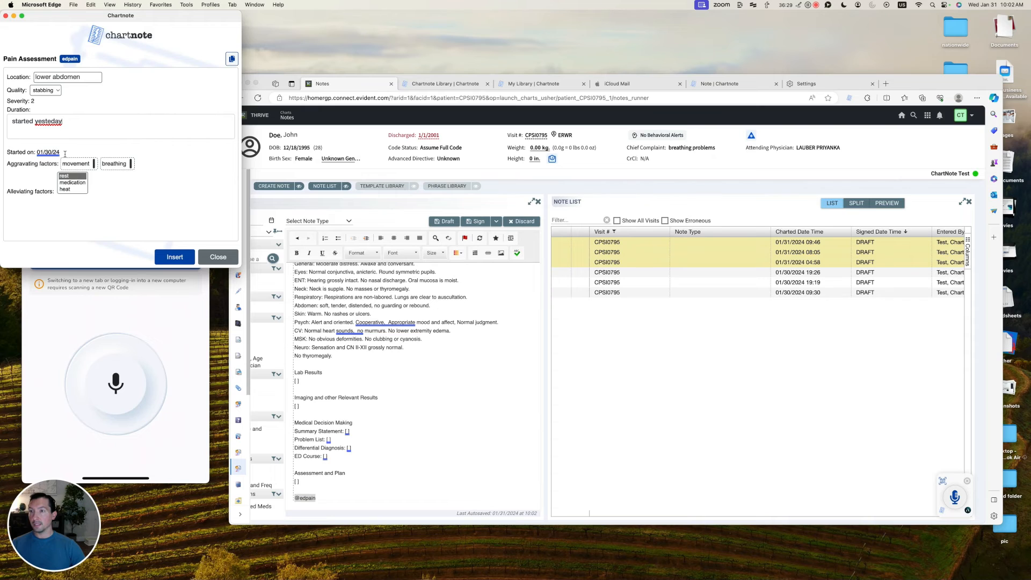
Keep only movement as aggravating, pick rest and medication as alleviating, insert, then open My Library.
click(94, 166)
click(132, 166)
key(ctrl)
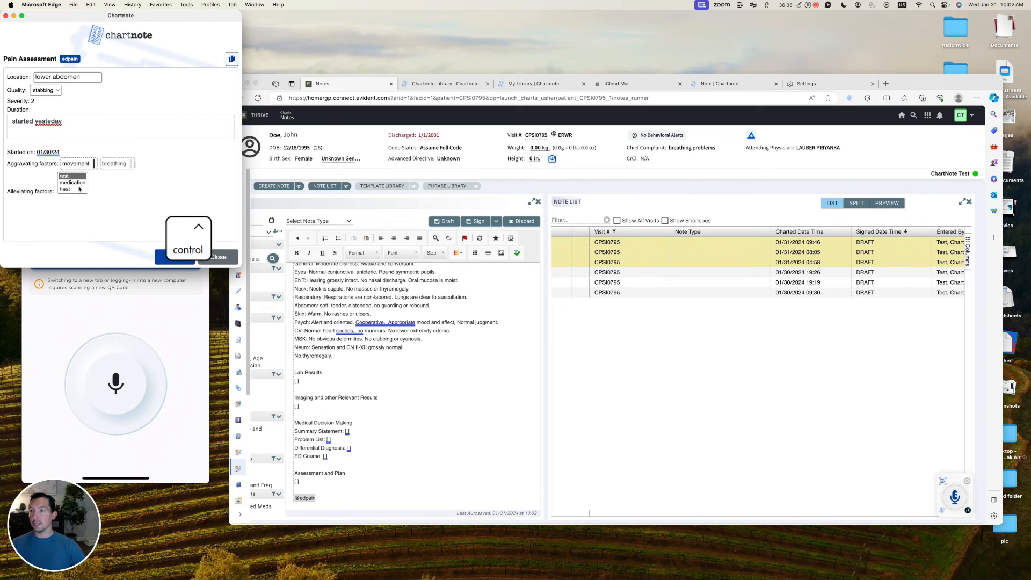
ctrl+click(73, 183)
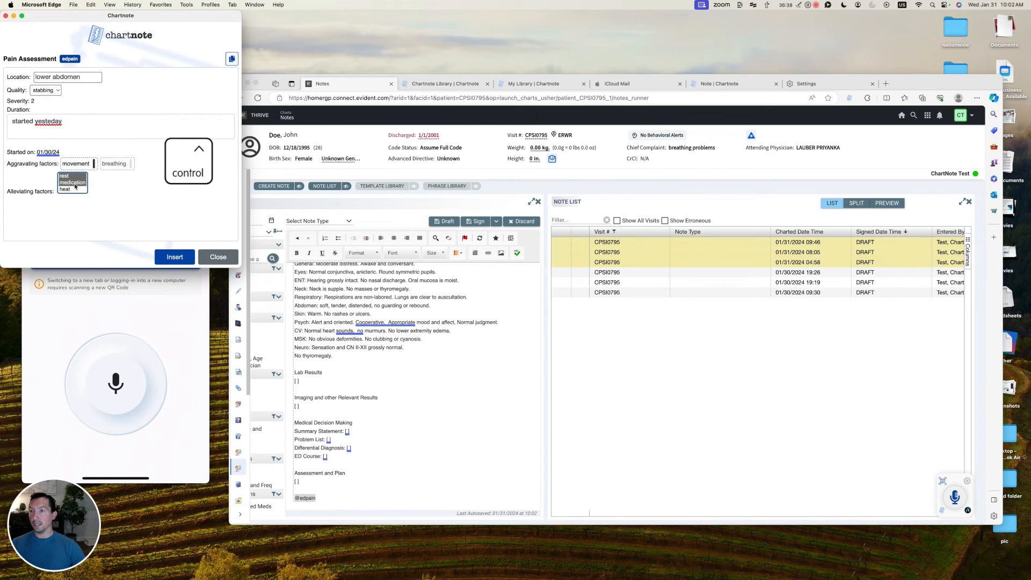
click(171, 257)
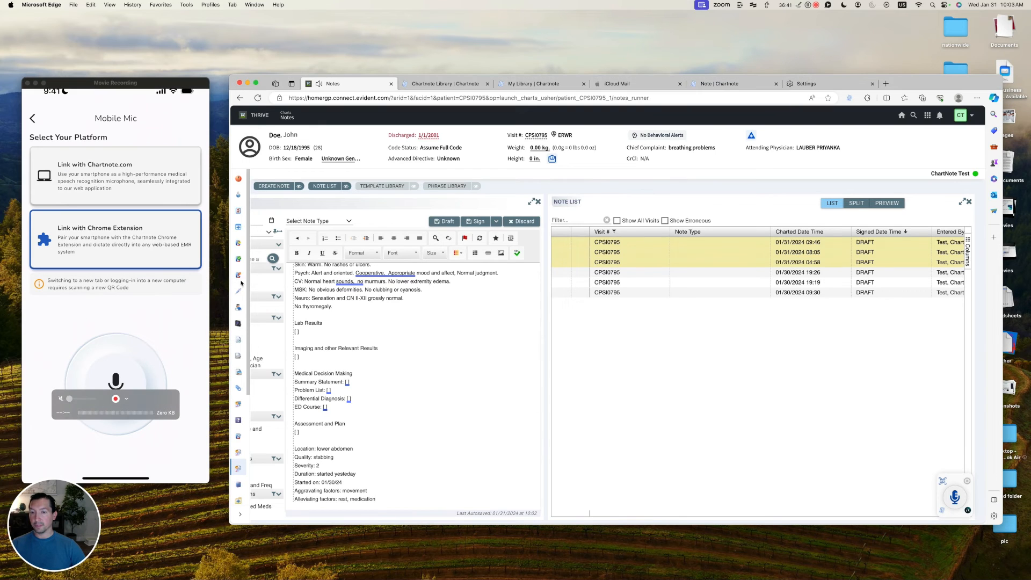
scroll(376, 403, down, 1)
drag(376, 490, 303, 438)
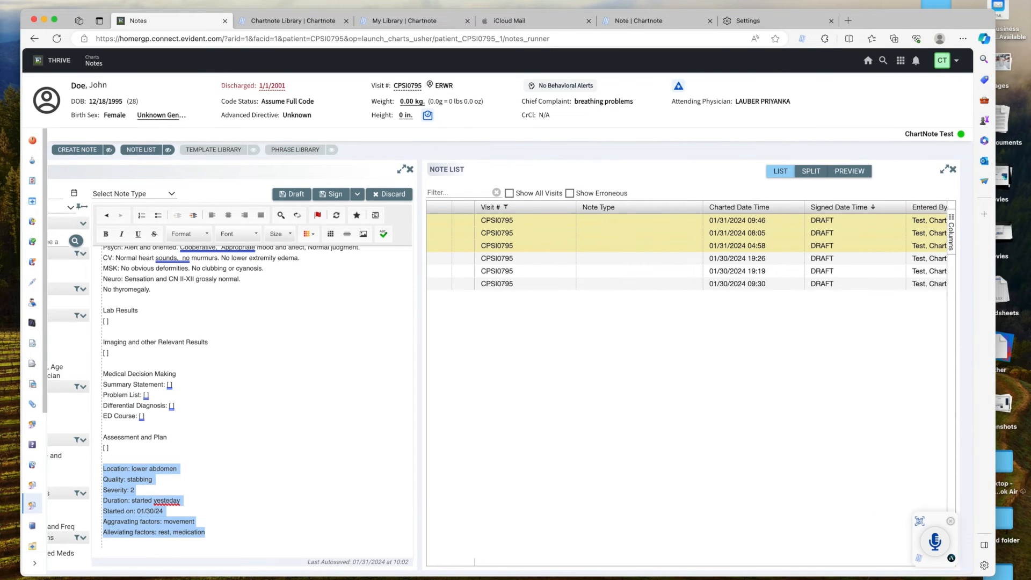
click(406, 24)
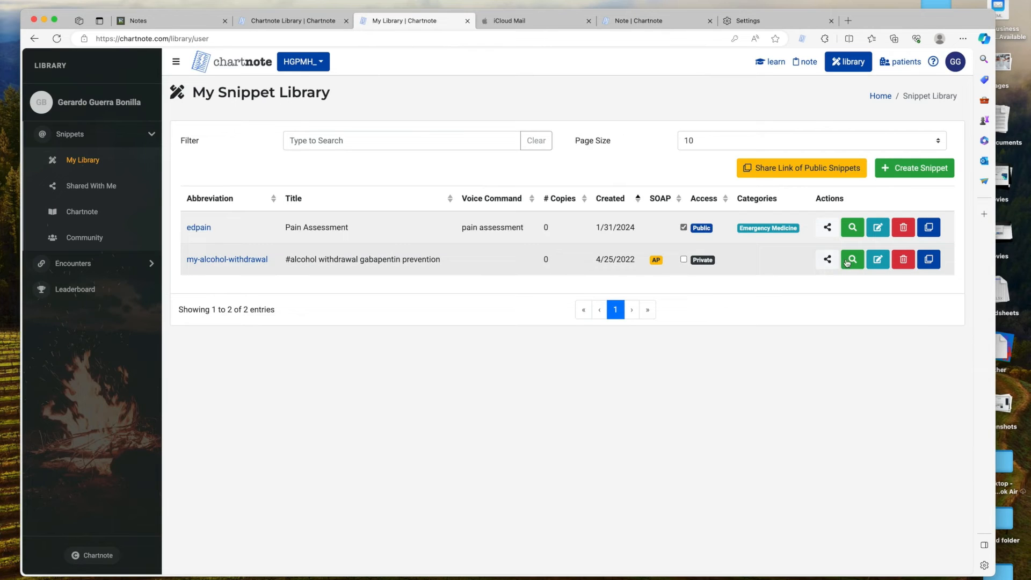
click(829, 229)
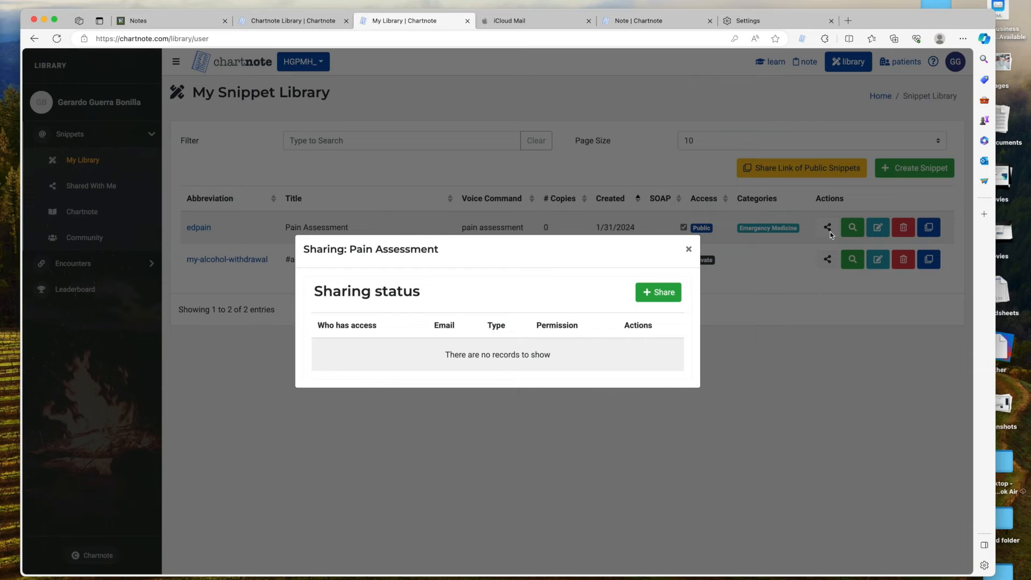
click(690, 250)
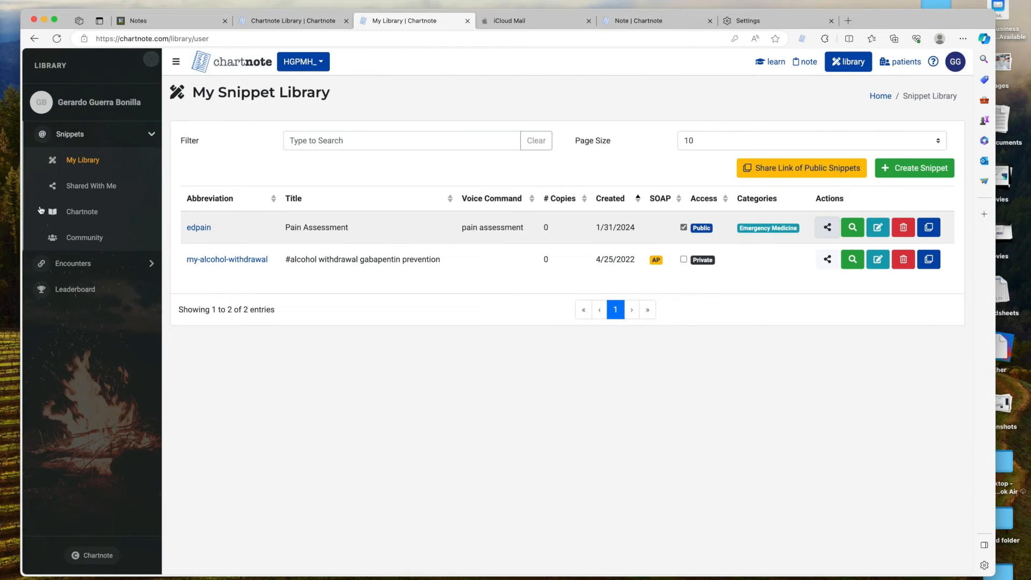
Filter Chartnote's own library by 'app' and preview the appendicitis-inpt# snippet.
click(92, 215)
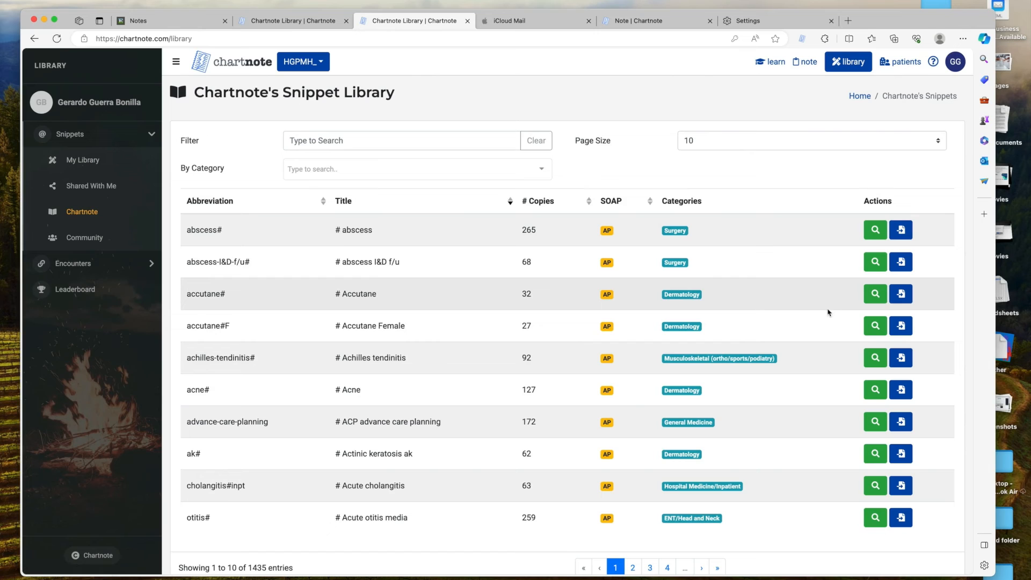
click(326, 139)
text(app)
click(876, 235)
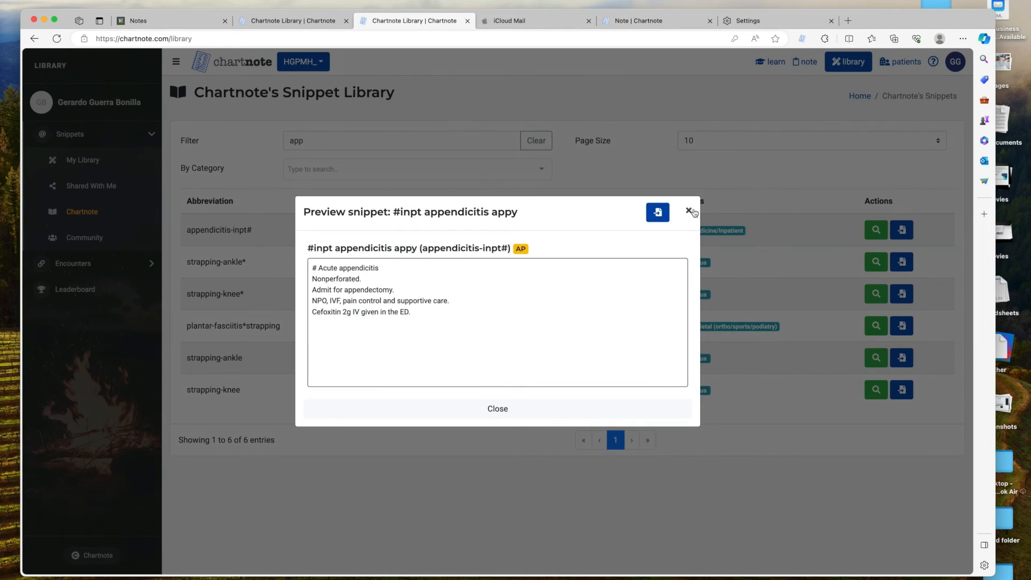
click(690, 212)
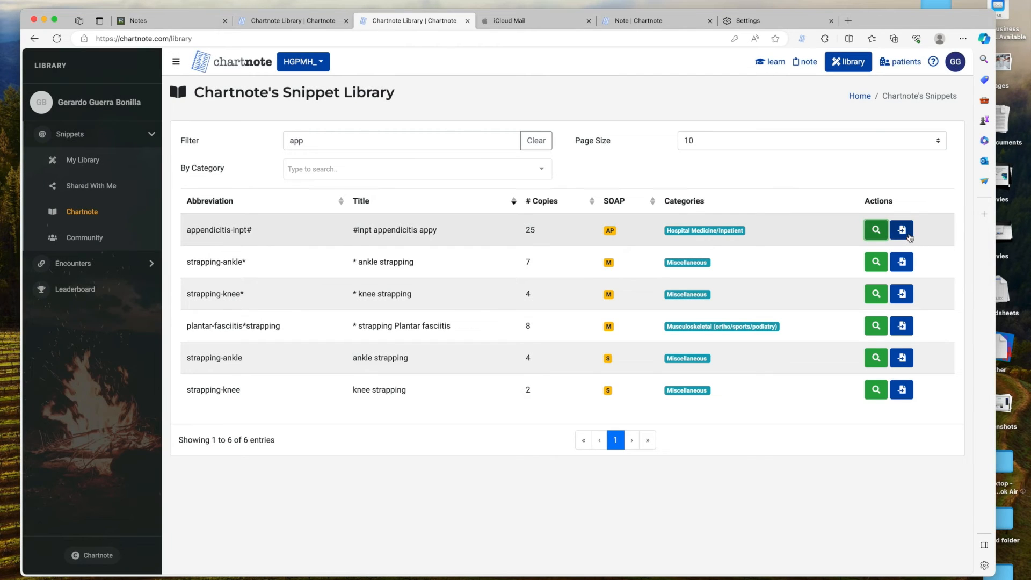
Import appendicitis-inpt# with abbreviation myappyplan, then open it in the editor and save it.
click(903, 230)
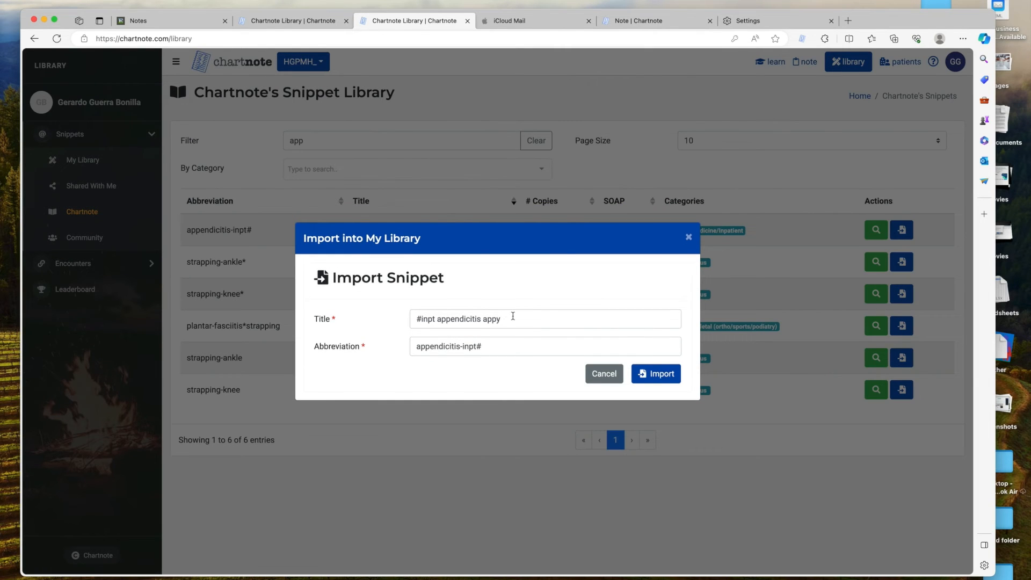
click(416, 347)
text(m)
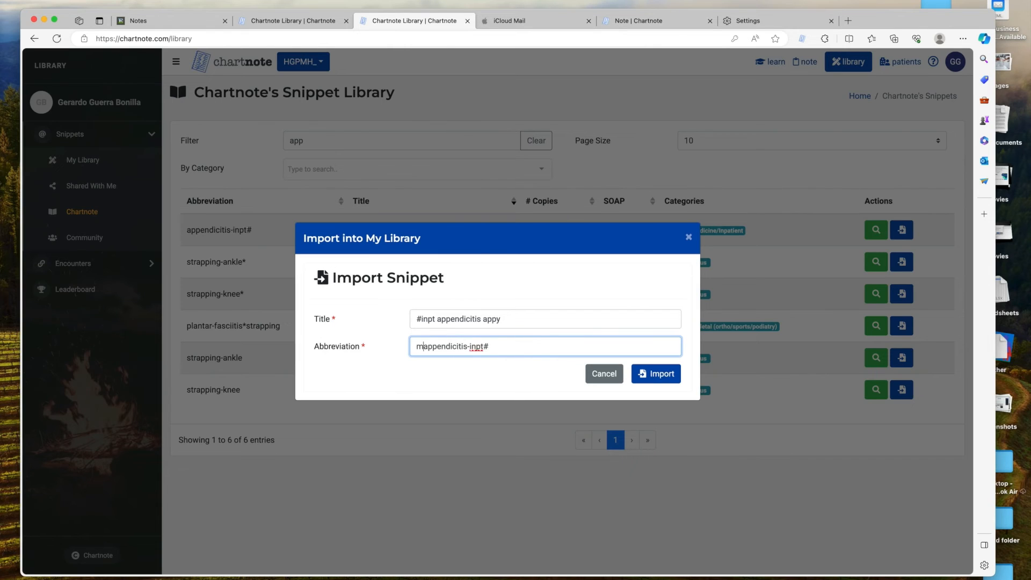
text(y)
drag(506, 347, 386, 349)
text(myappyplan)
click(654, 376)
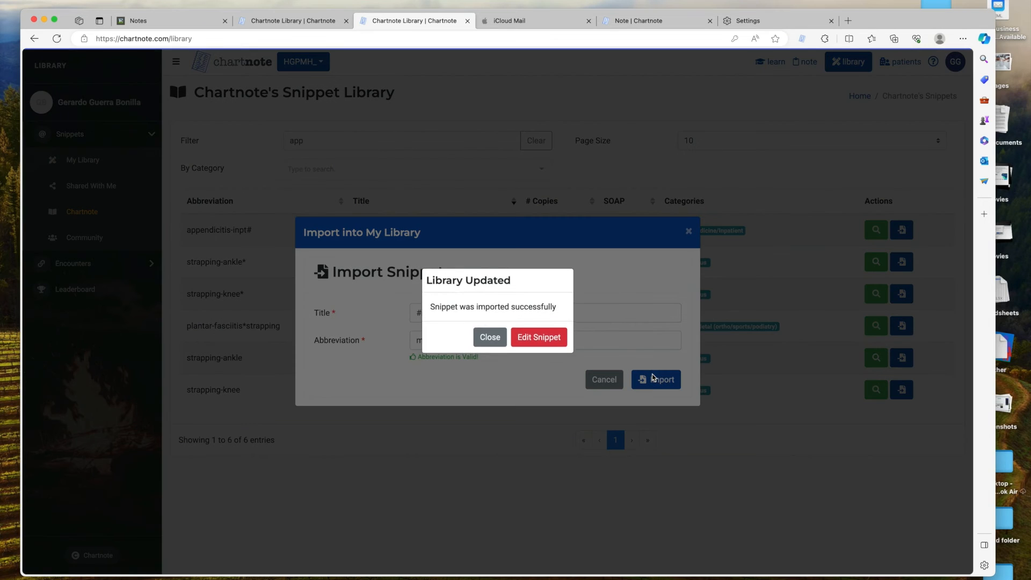
click(535, 340)
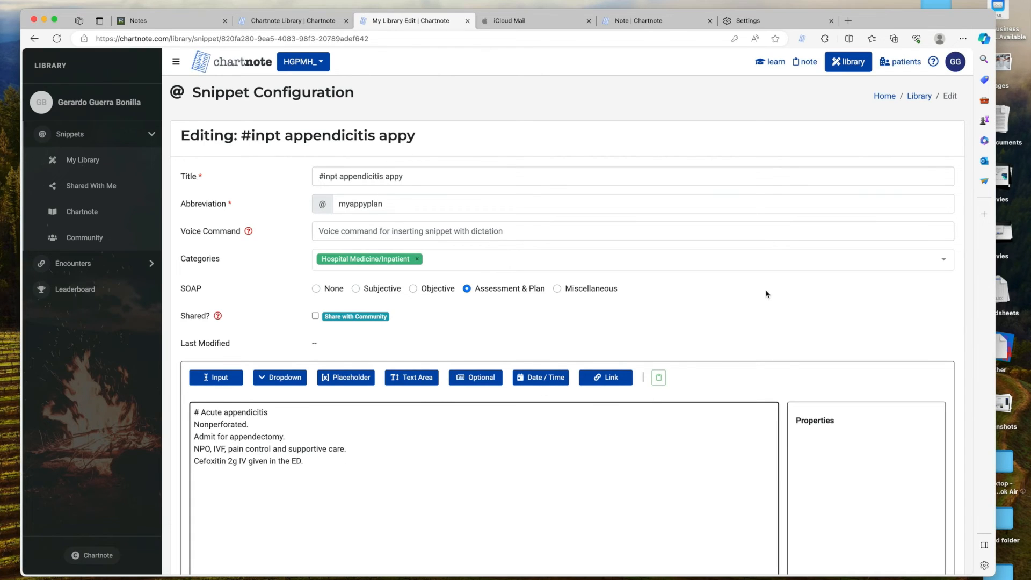
scroll(766, 294, down, 5)
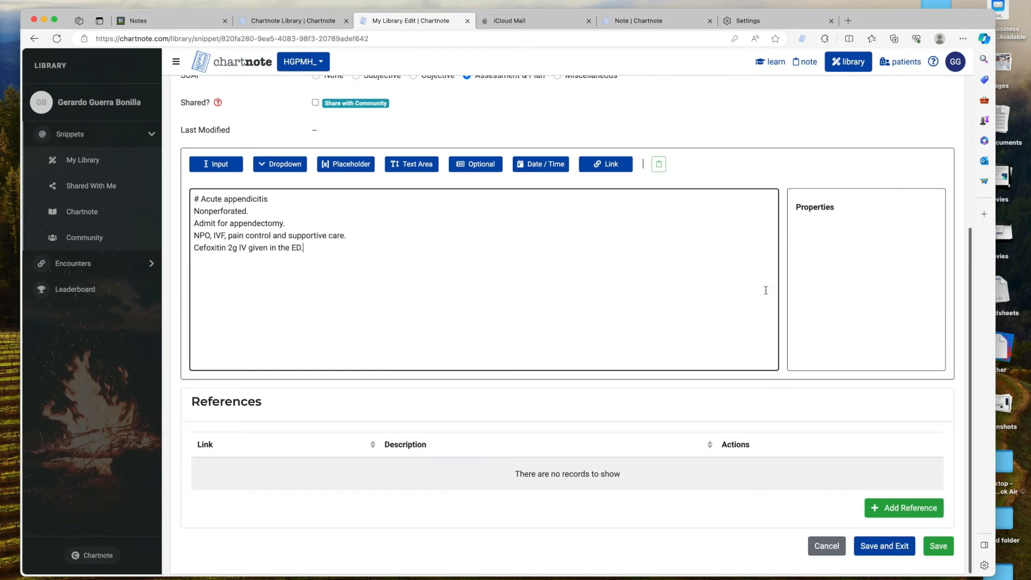
click(900, 547)
click(578, 391)
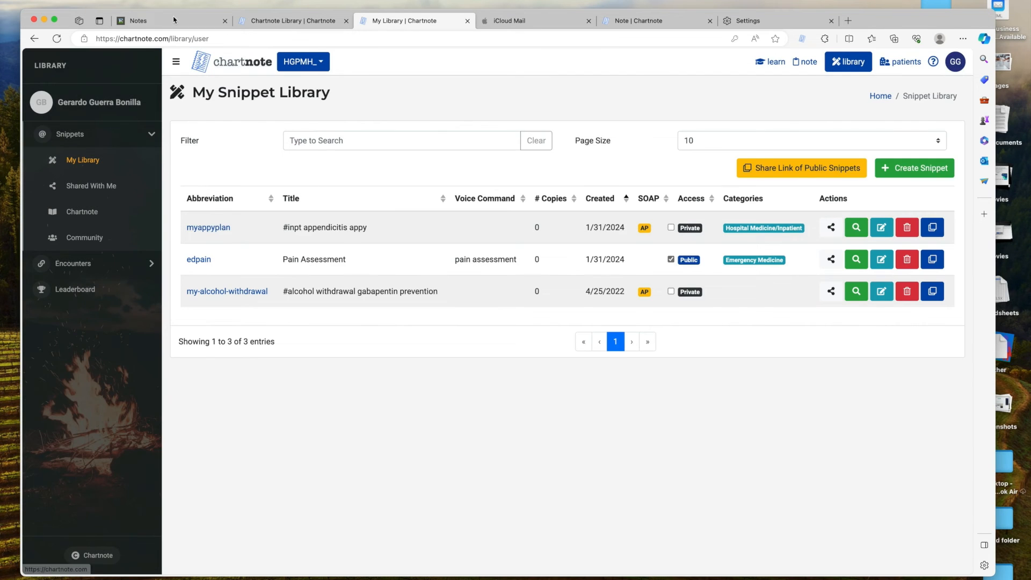
click(166, 21)
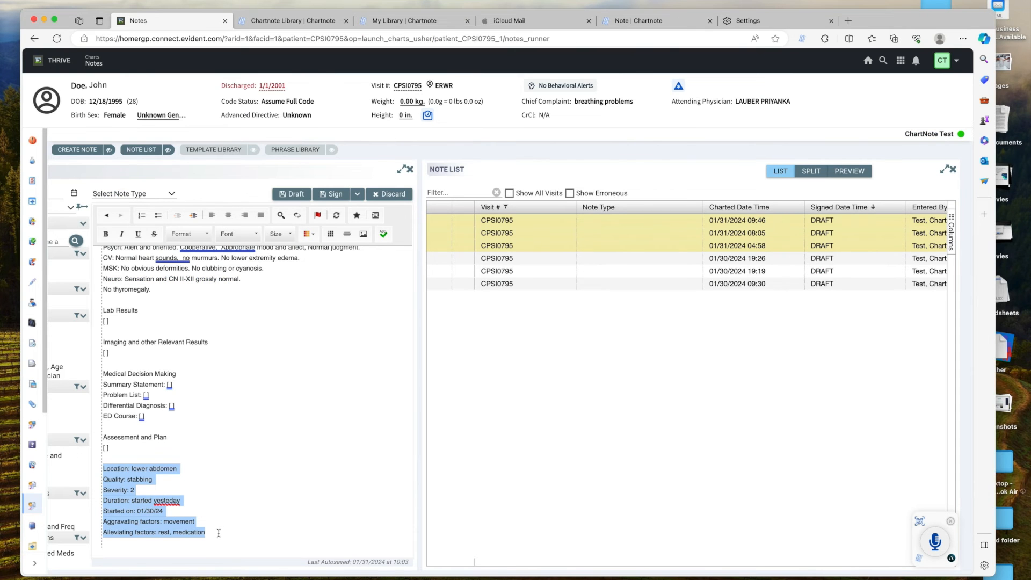
key(BackSpace)
text(@myappyplan)
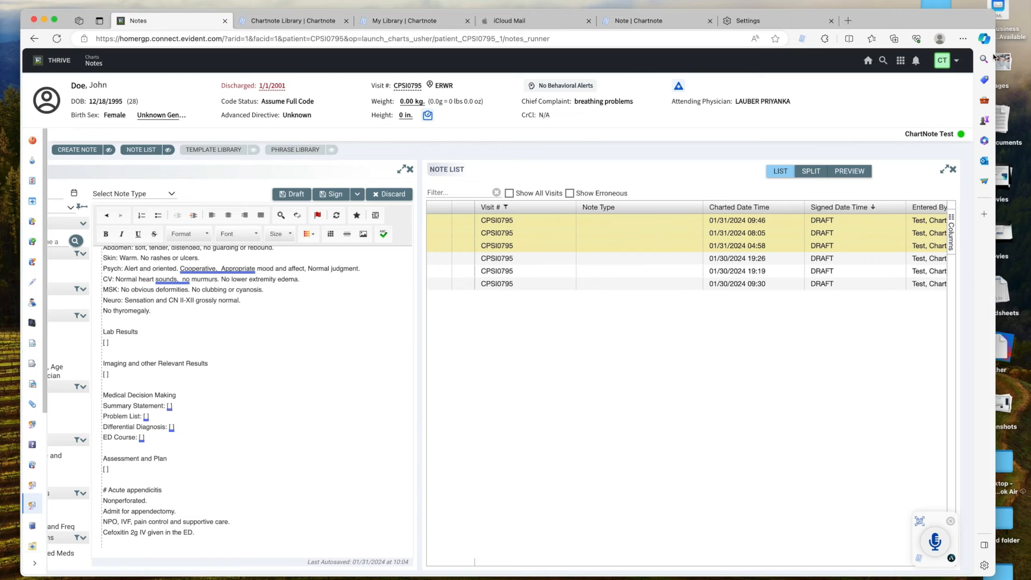
In Chartnote preferences, keep abbreviation expansion on, with '.' as prefix and Space as expansion key.
click(803, 38)
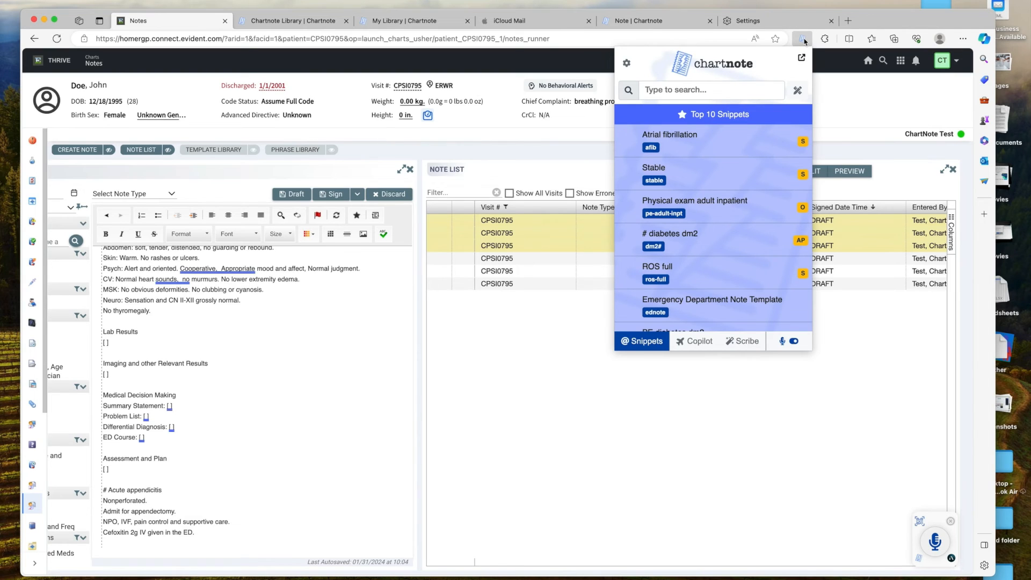
click(627, 65)
click(763, 127)
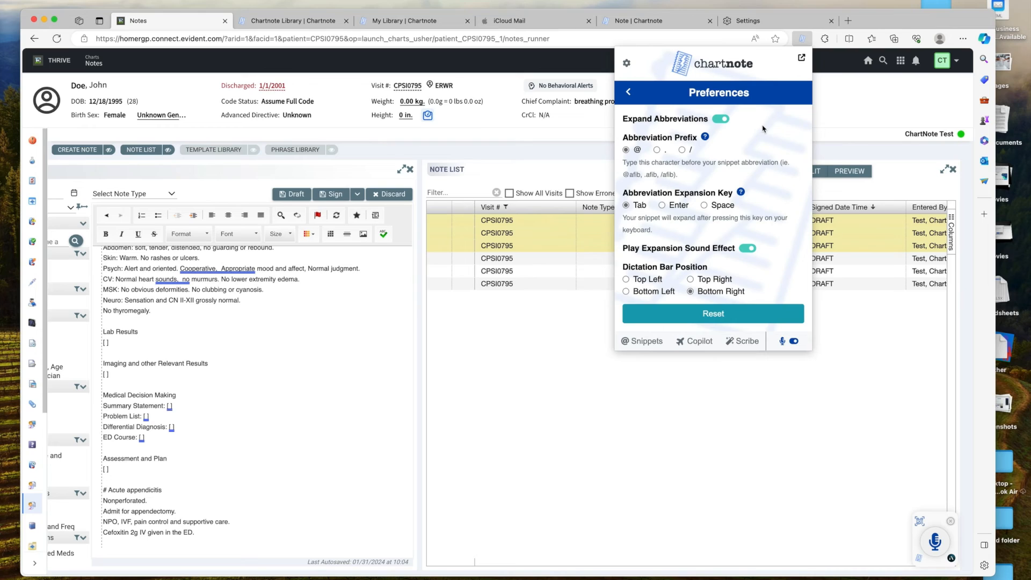
click(721, 119)
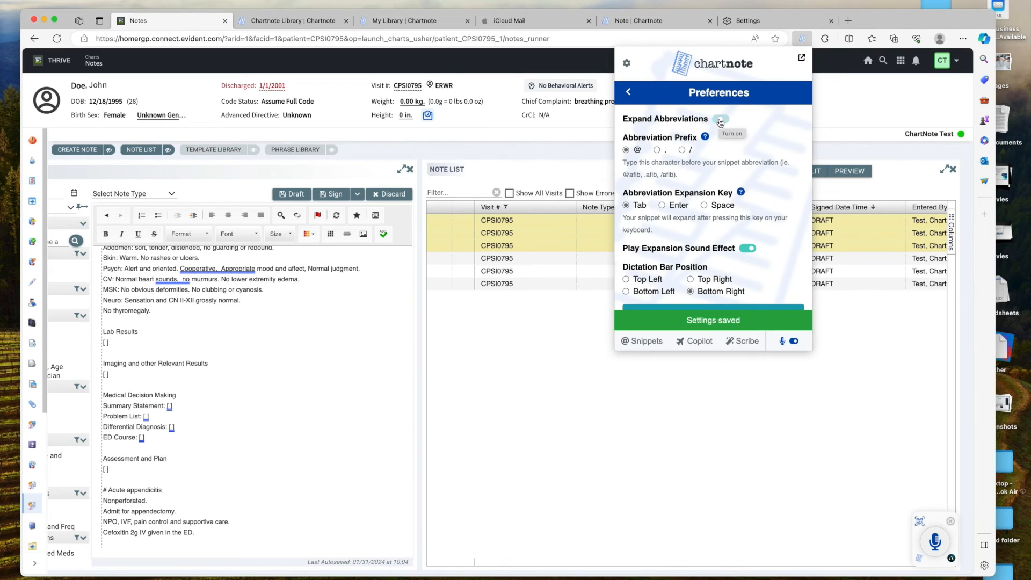
click(724, 120)
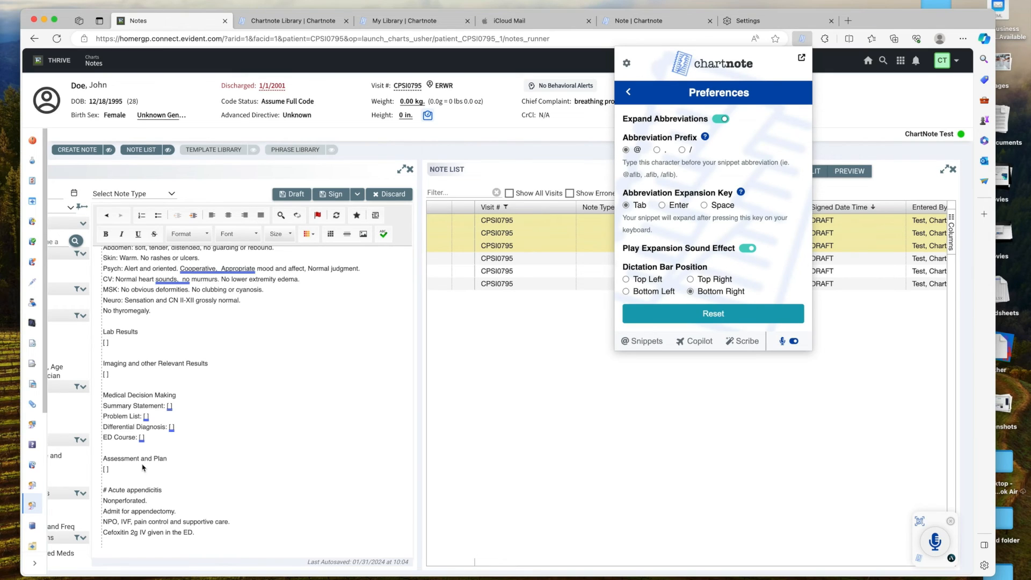
click(657, 150)
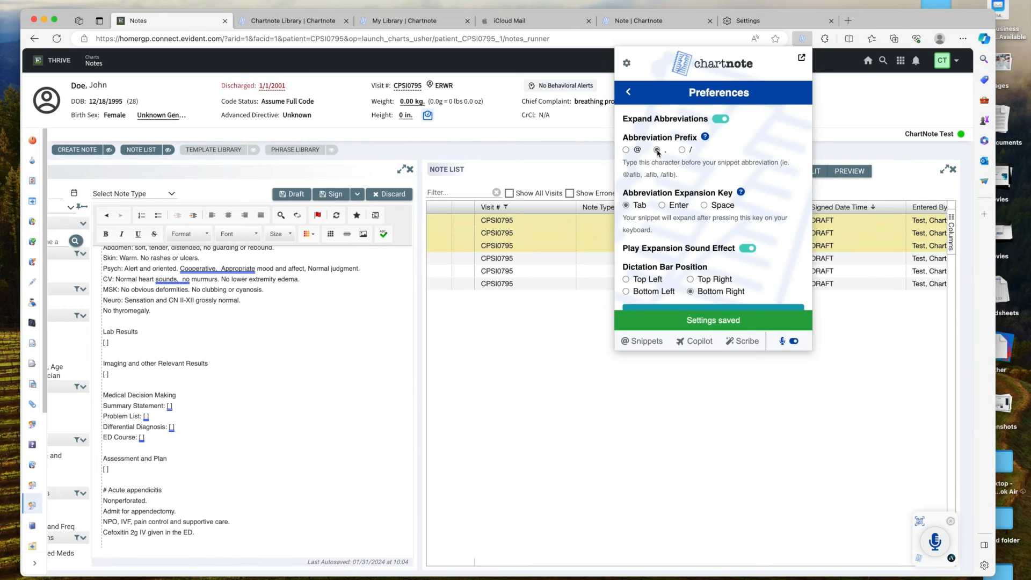
click(705, 205)
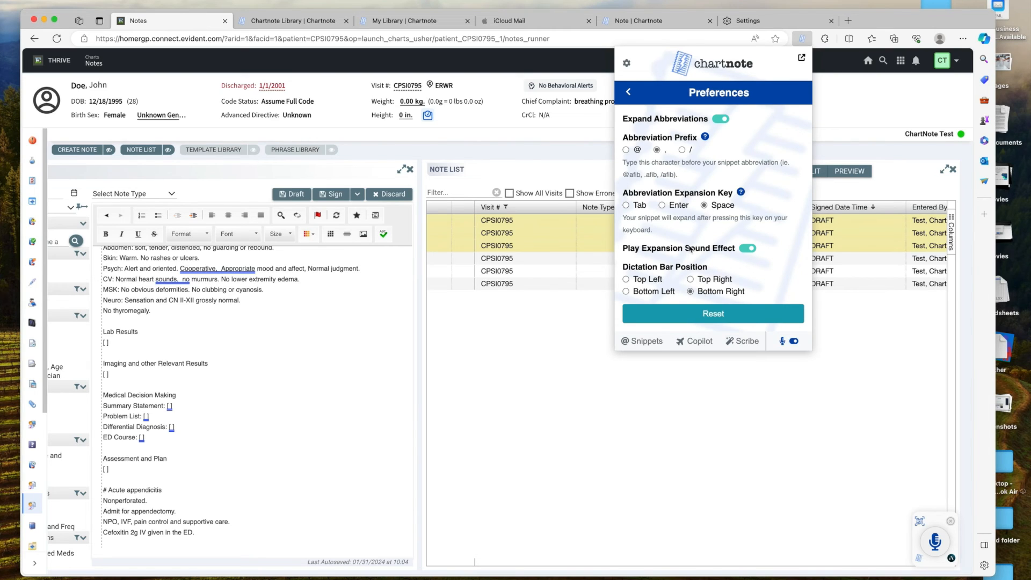
Try the dictation bar positions and leave it at Bottom Right.
click(691, 280)
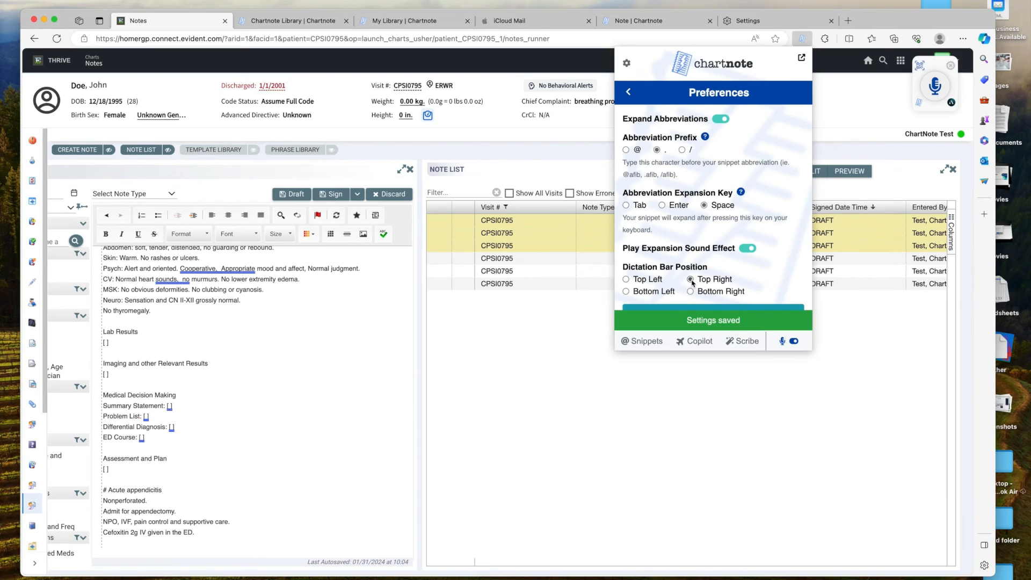
click(626, 280)
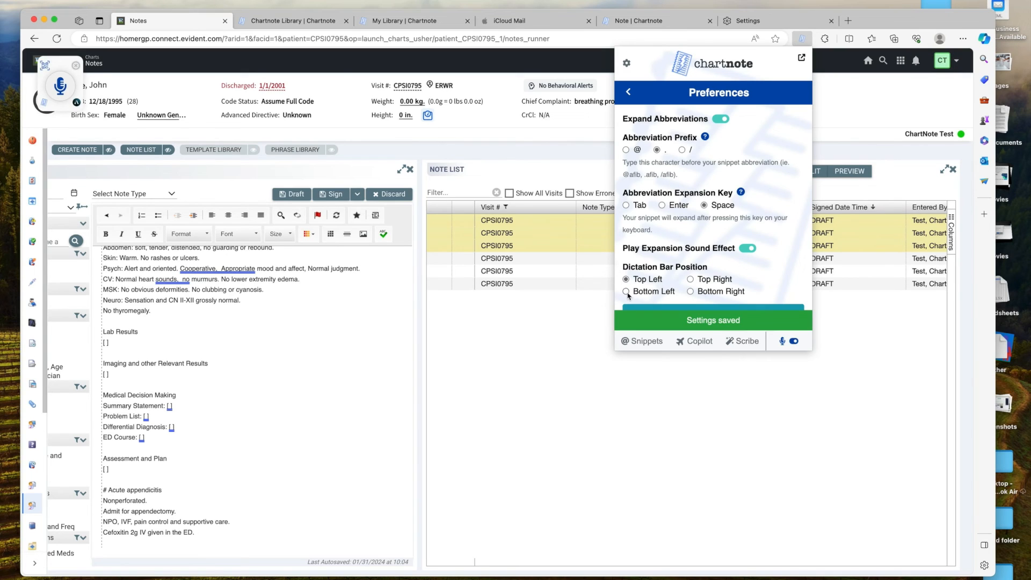
click(626, 292)
click(691, 292)
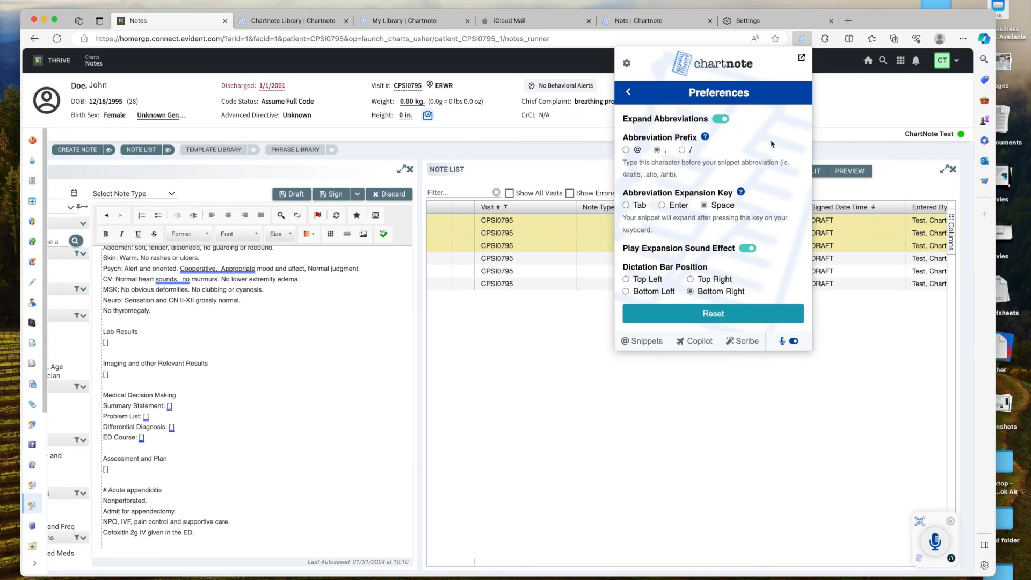
click(630, 67)
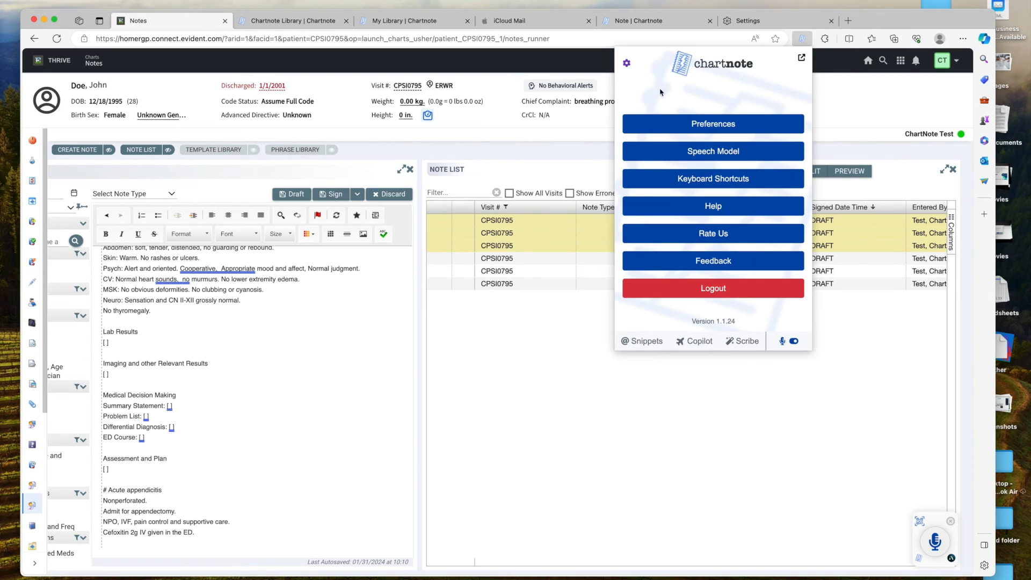
Set the speech model accent to Global English, keep General Medicine, and save.
click(751, 152)
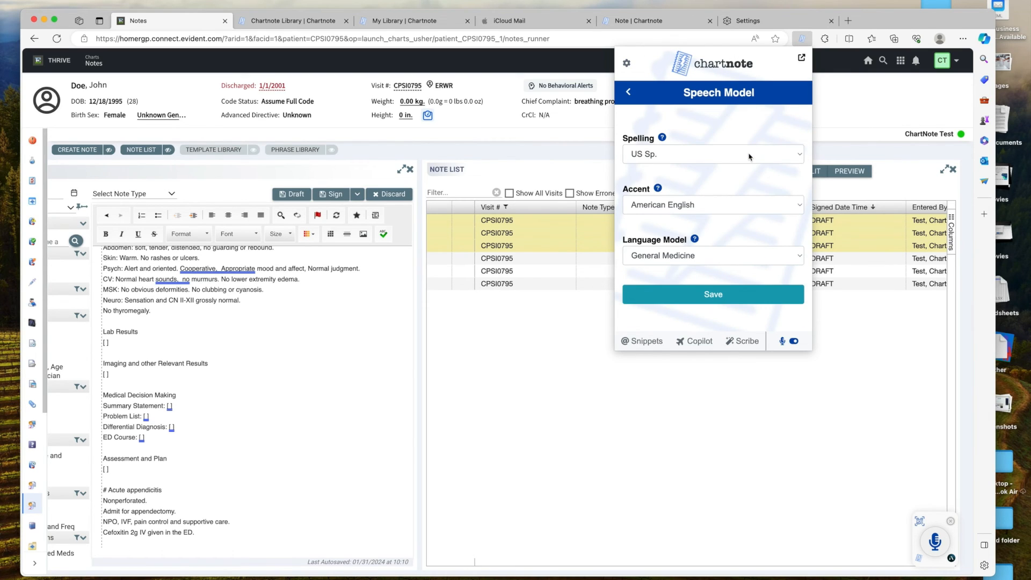
click(782, 207)
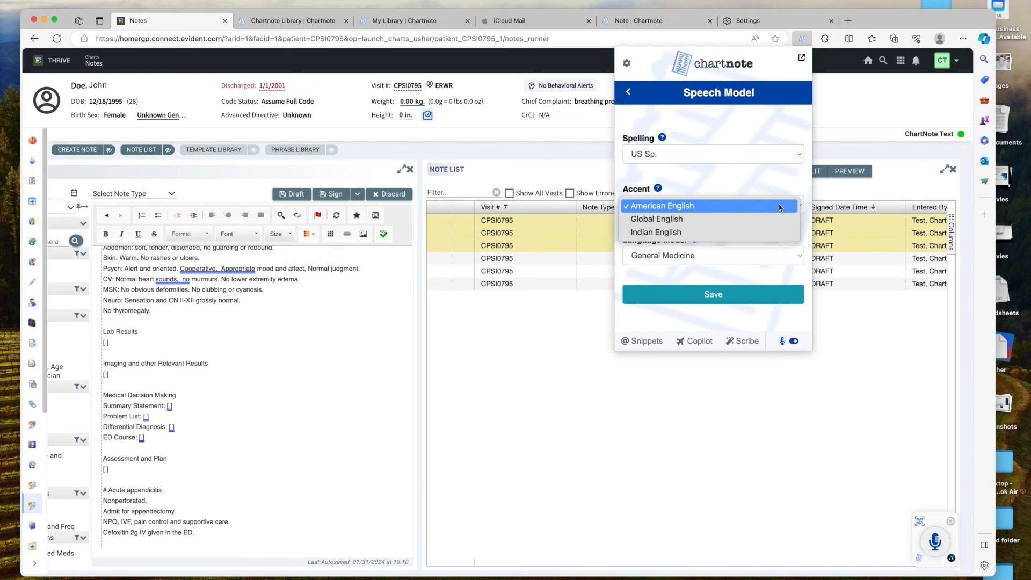
click(747, 221)
click(749, 256)
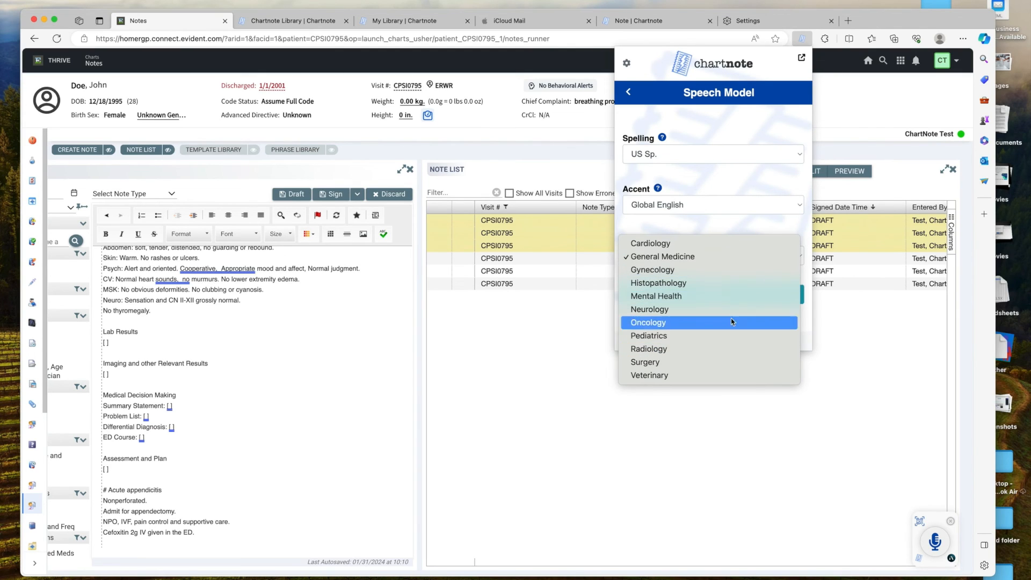
click(731, 226)
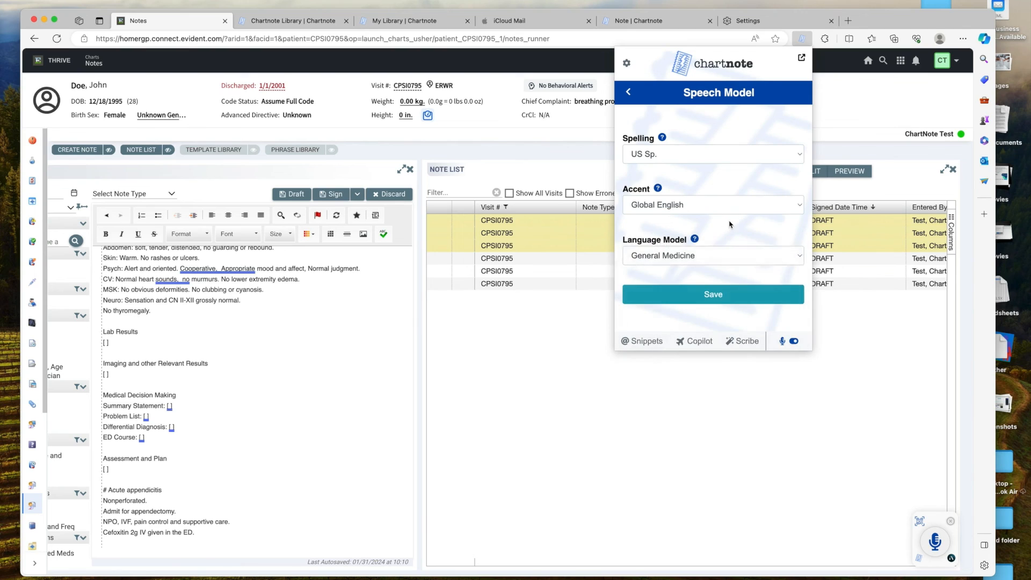
click(748, 295)
click(630, 94)
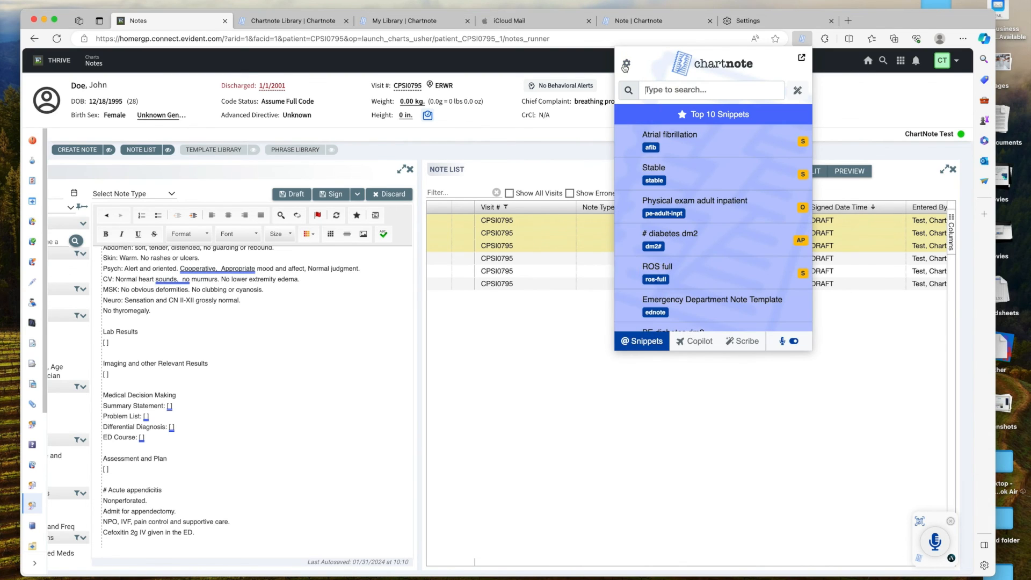
click(626, 64)
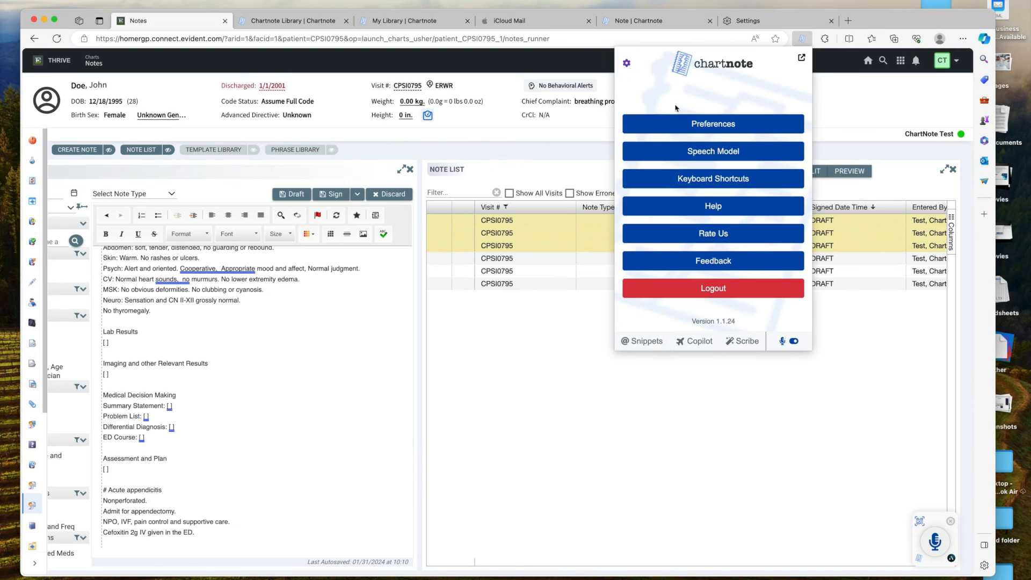
Change Chartnote's 'Activate the extension' shortcut to ⌘M and test it.
click(732, 180)
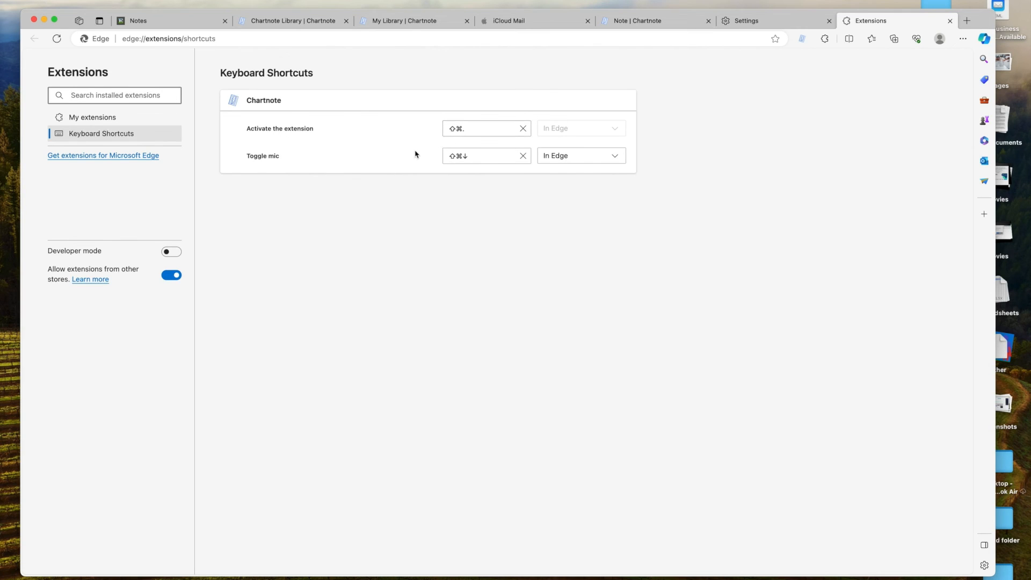
key(ctrl+shift+period)
key(ctrl+shift+period)
key(ctrl+shift+period)
key(ctrl+shift+period)
click(478, 130)
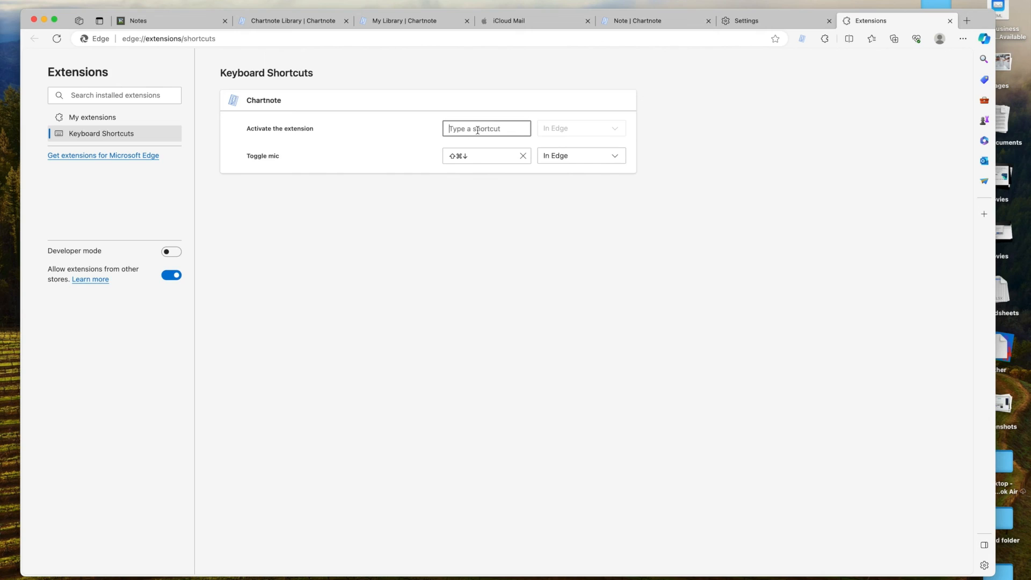
key(shift)
key(super)
key(super+m)
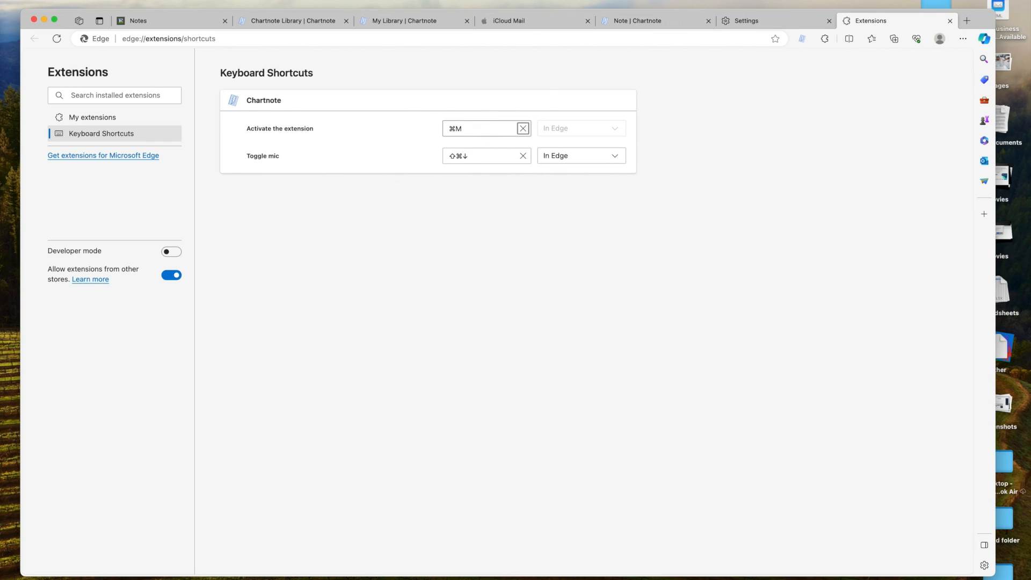
click(316, 227)
key(super+m)
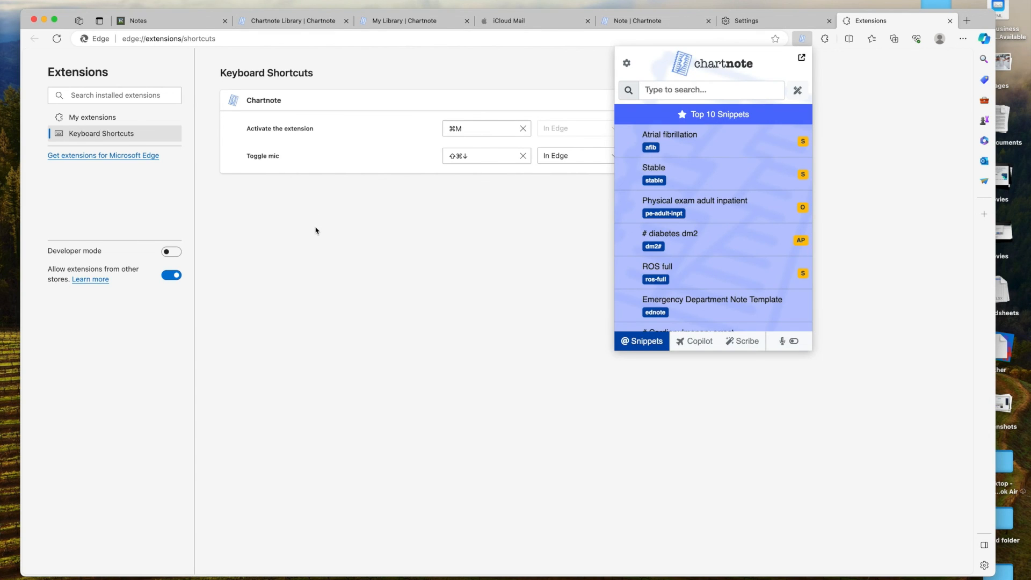
key(super+m)
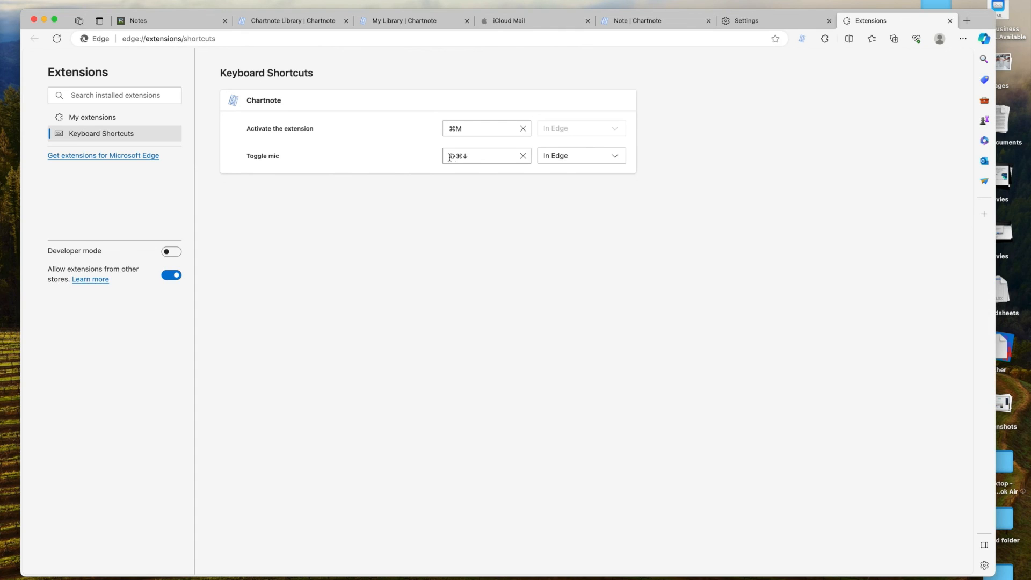
Set the Toggle mic shortcut to ⌘N.
click(479, 158)
key(super)
key(super+n)
In the My Library tab, load the help.chartnote.com help site.
click(404, 20)
click(241, 40)
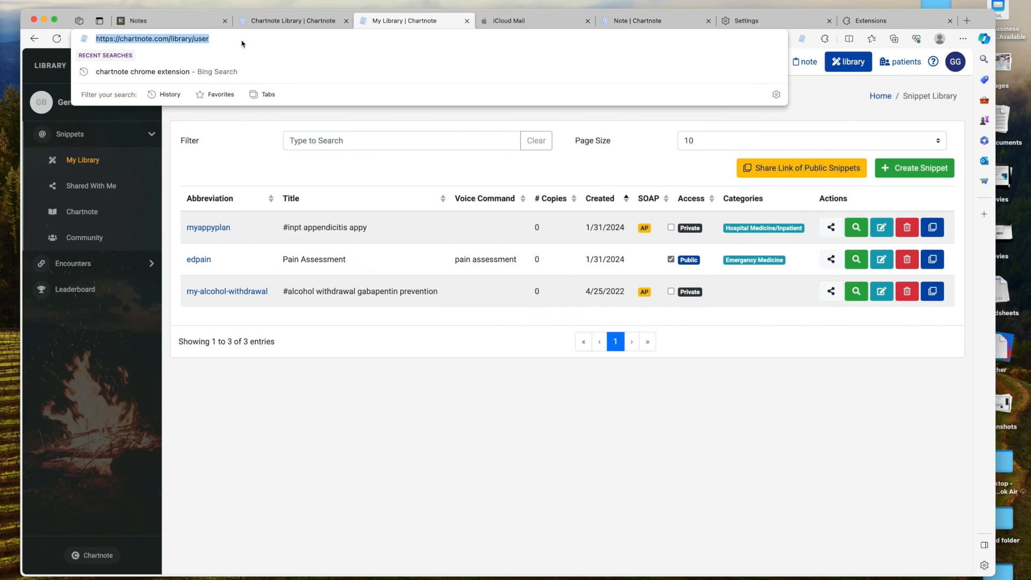
text(help.chartnote.com)
key(Return)
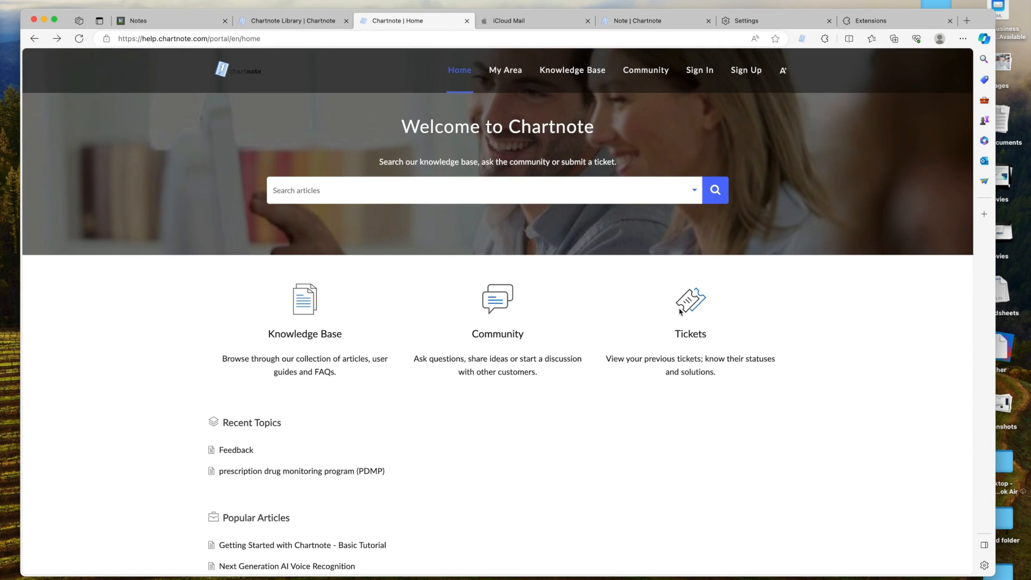
Look through the Tickets section and the Submit a ticket form, then return to the portal home page.
click(693, 333)
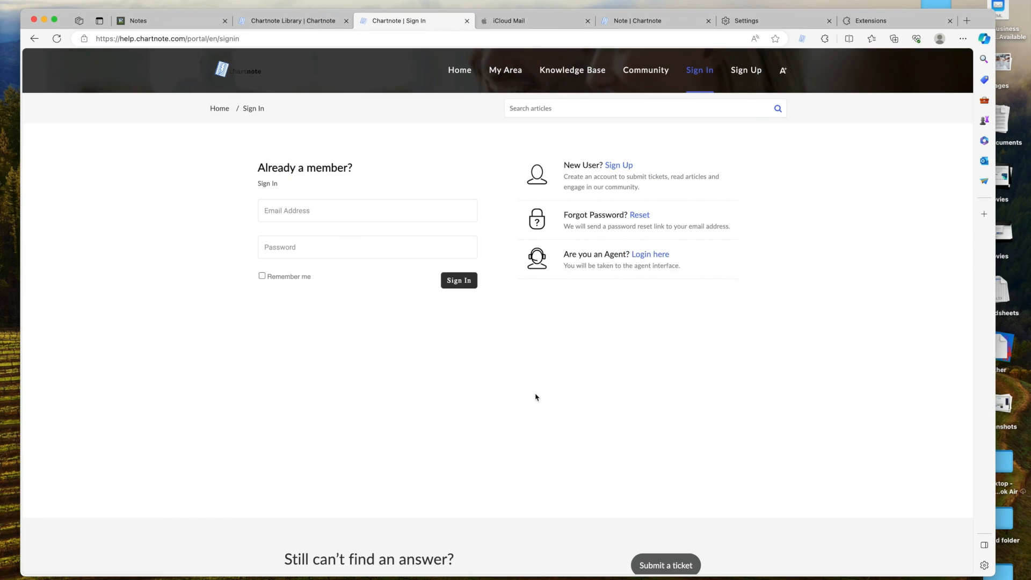
scroll(591, 414, down, 3)
click(678, 499)
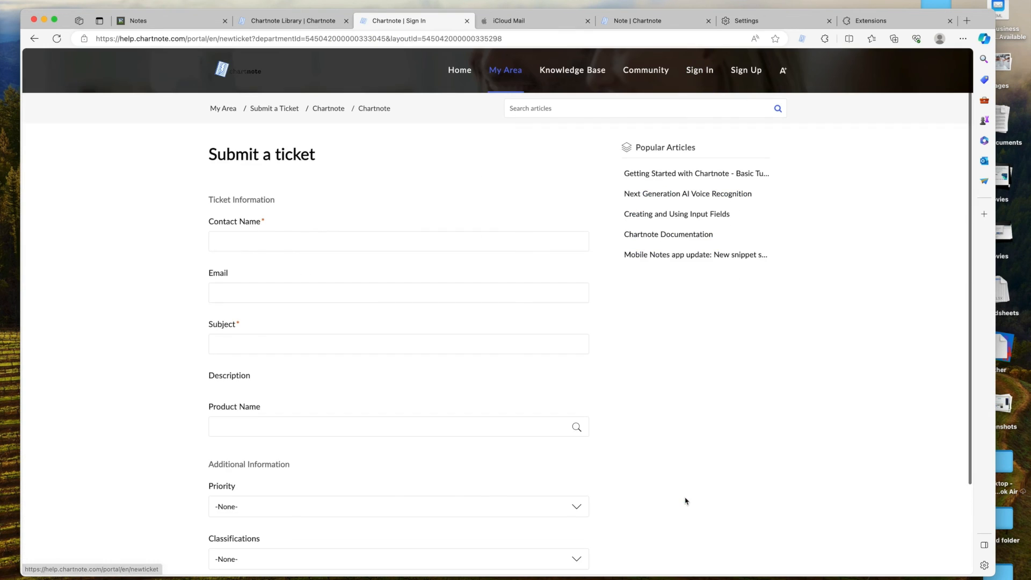
scroll(571, 326, down, 1)
scroll(571, 326, down, 1)
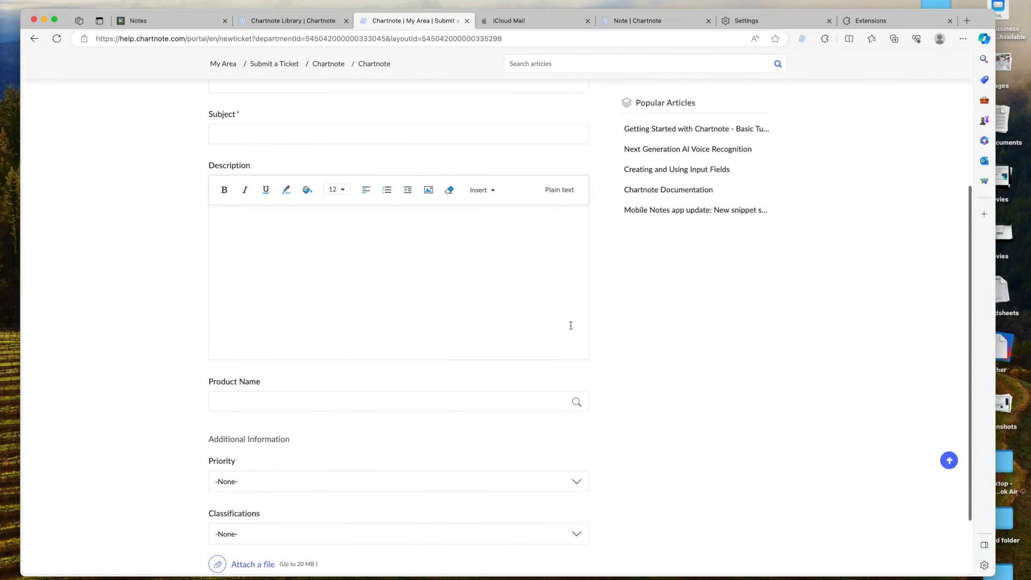
scroll(488, 167, up, 10)
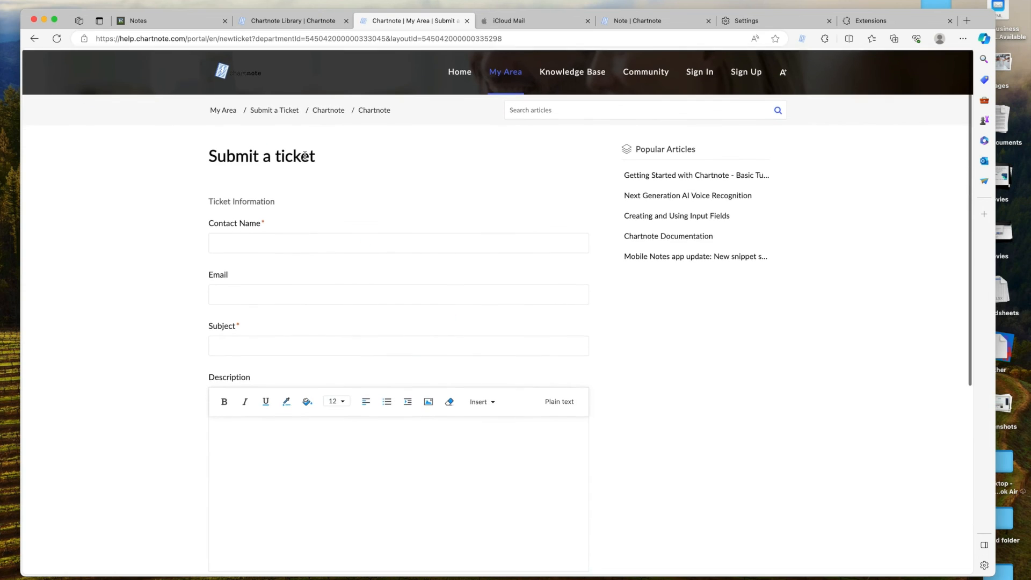
click(461, 74)
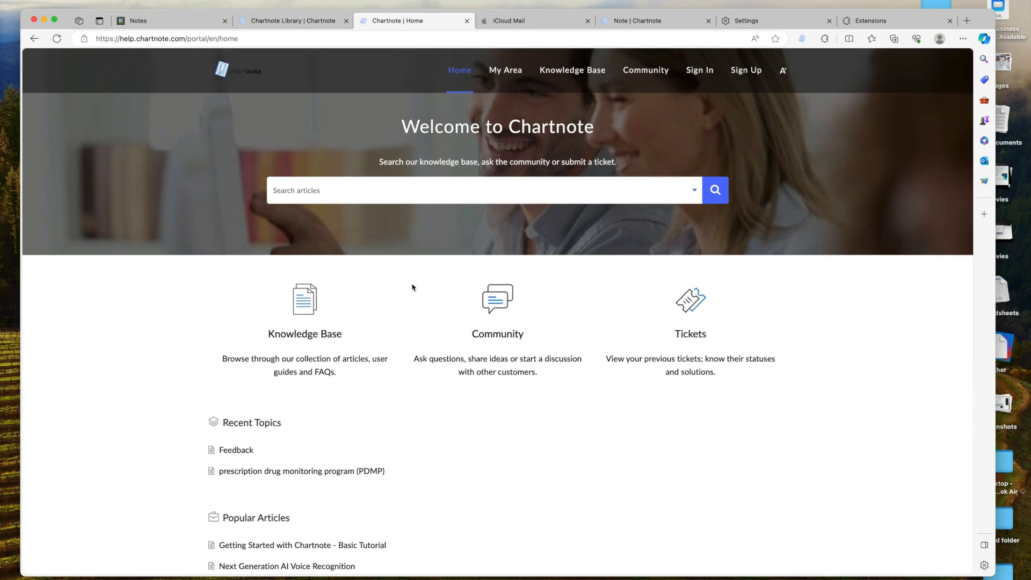